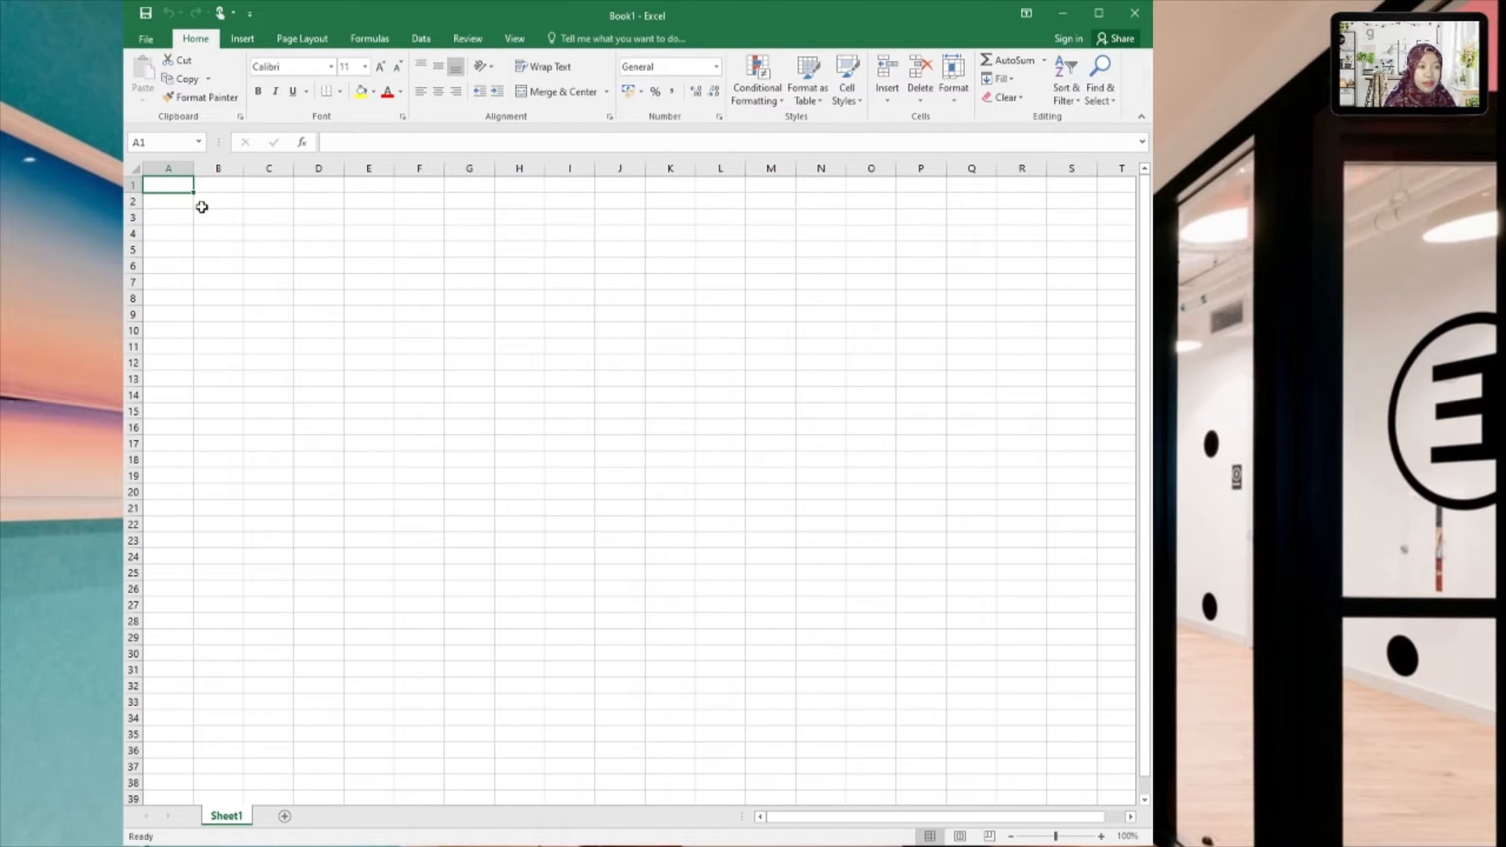
Step: Enter the report titles "PT. MUSTIKA RATU JAKARTA" in B2 and "LAPORAN PENJUALAN BERSIH" in B3
{"action": "left_click", "coordinate": [228, 215]}
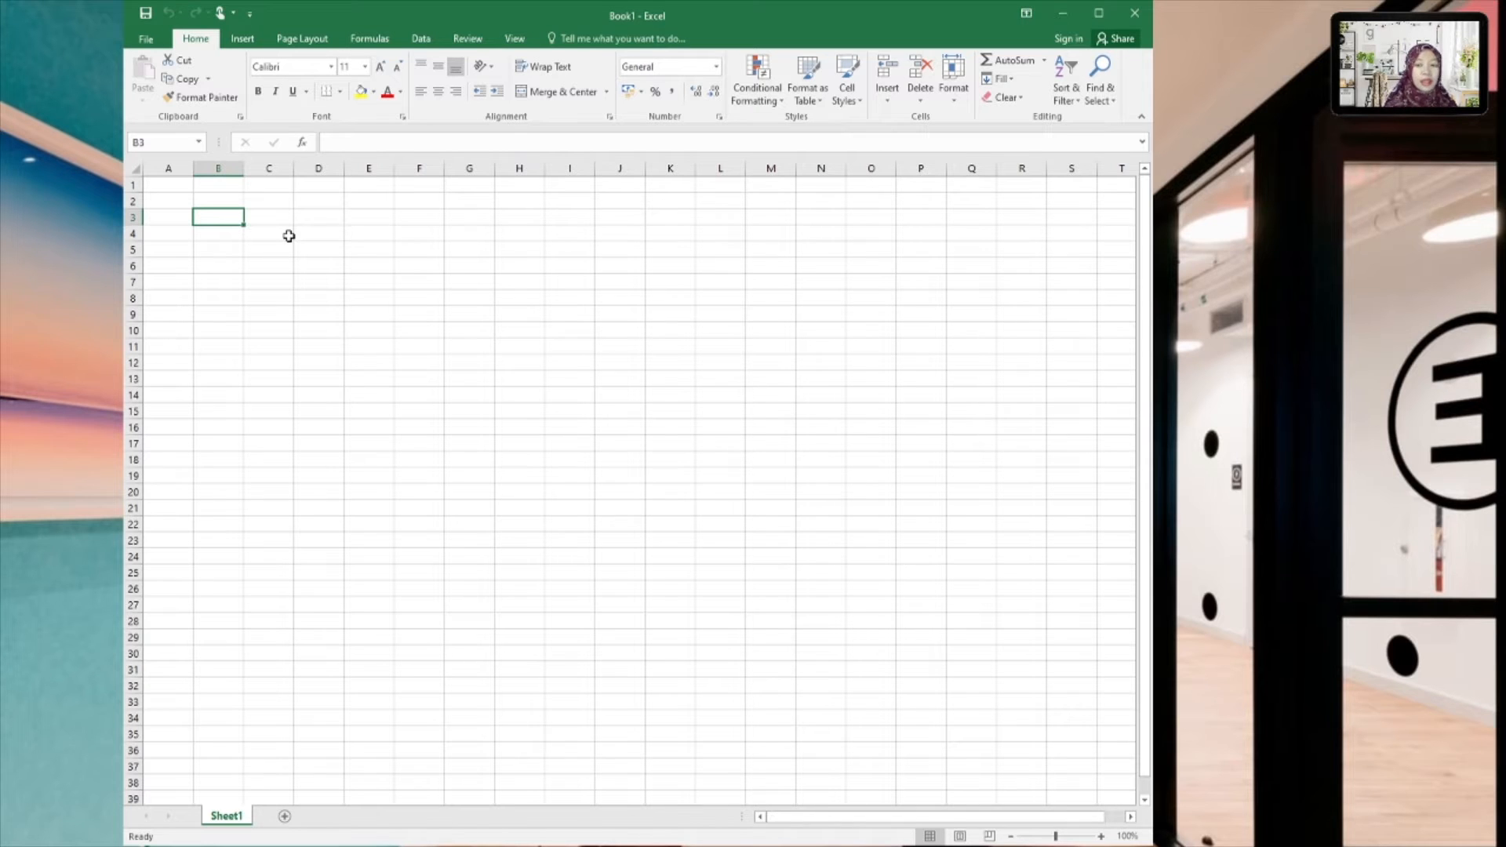
{"action": "left_click", "coordinate": [217, 199]}
{"action": "type", "text": "PT "}
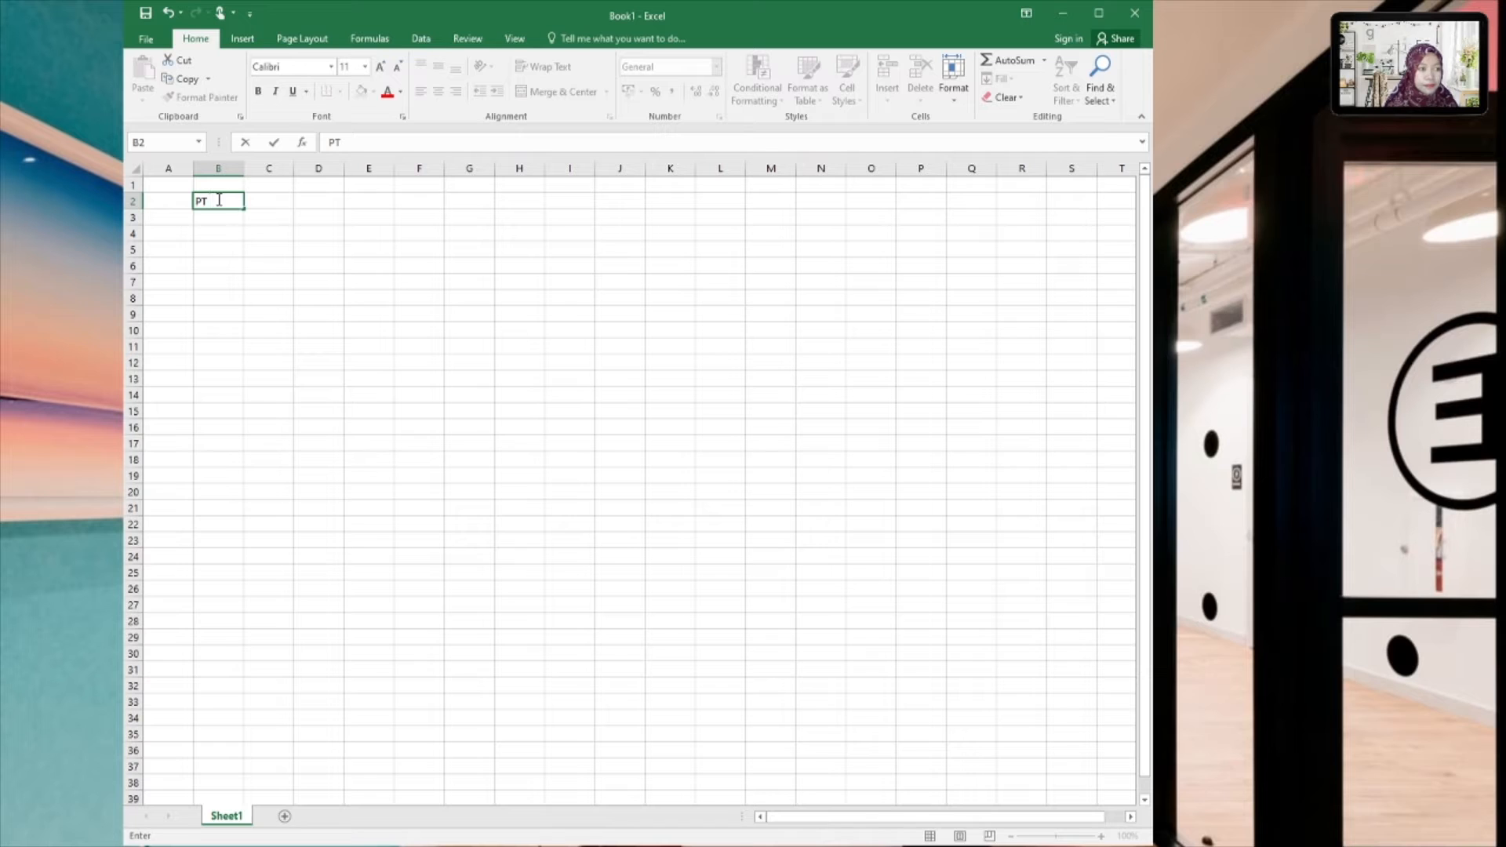
{"action": "type", "text": ". MUSTIKA RATU JAKARTA"}
{"action": "key", "text": "Return"}
{"action": "type", "text": "LAPORAN PENJUALAN BERSIH"}
{"action": "key", "text": "Return"}
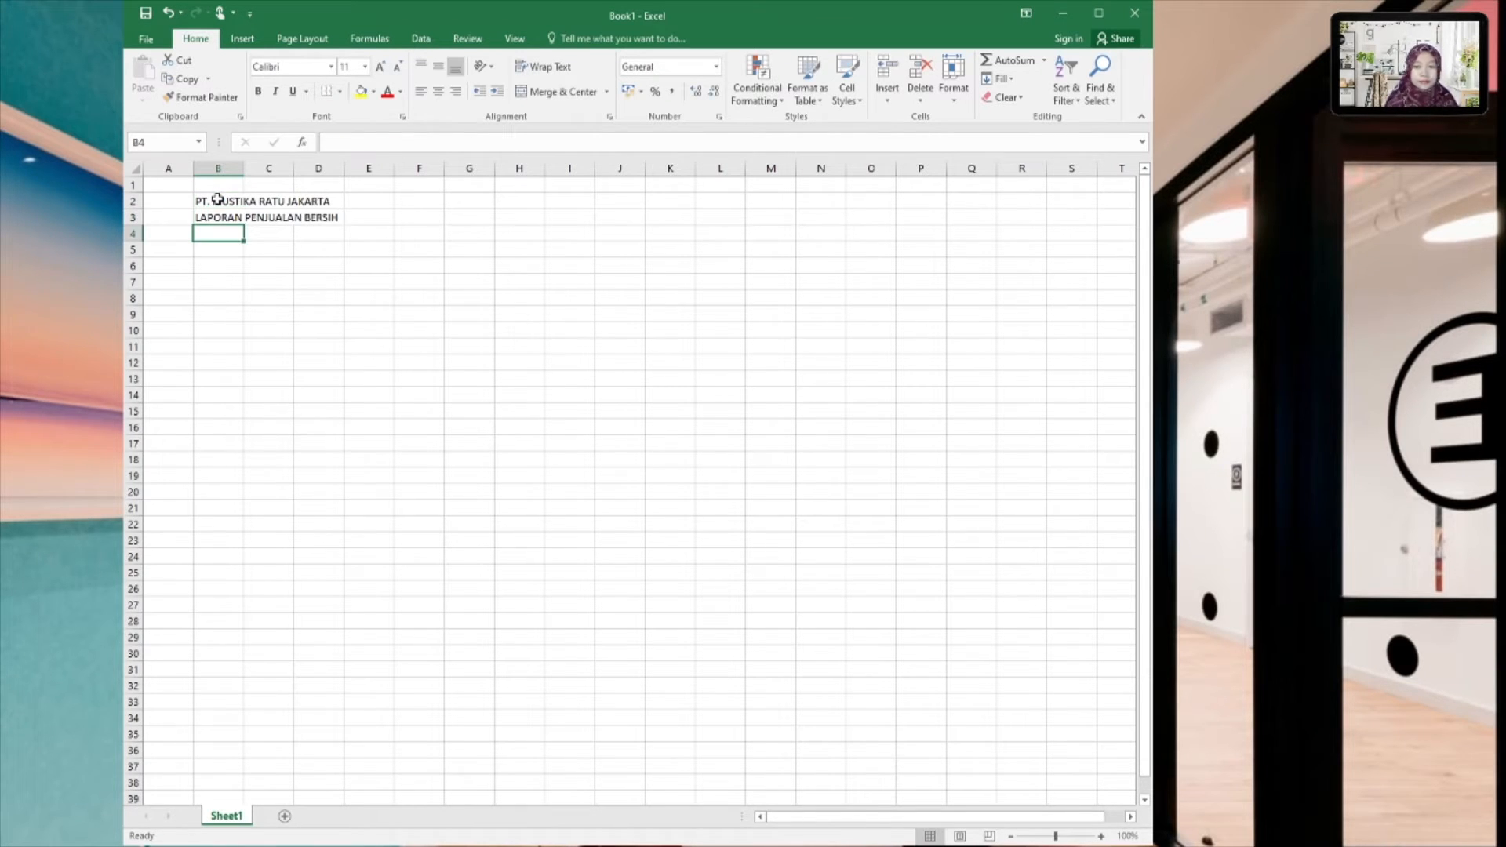
Step: Enter the column headings No, Nama Barang, H.P/Unit and Unit in cells B5 to E5
{"action": "key", "text": "Return"}
{"action": "type", "text": "No"}
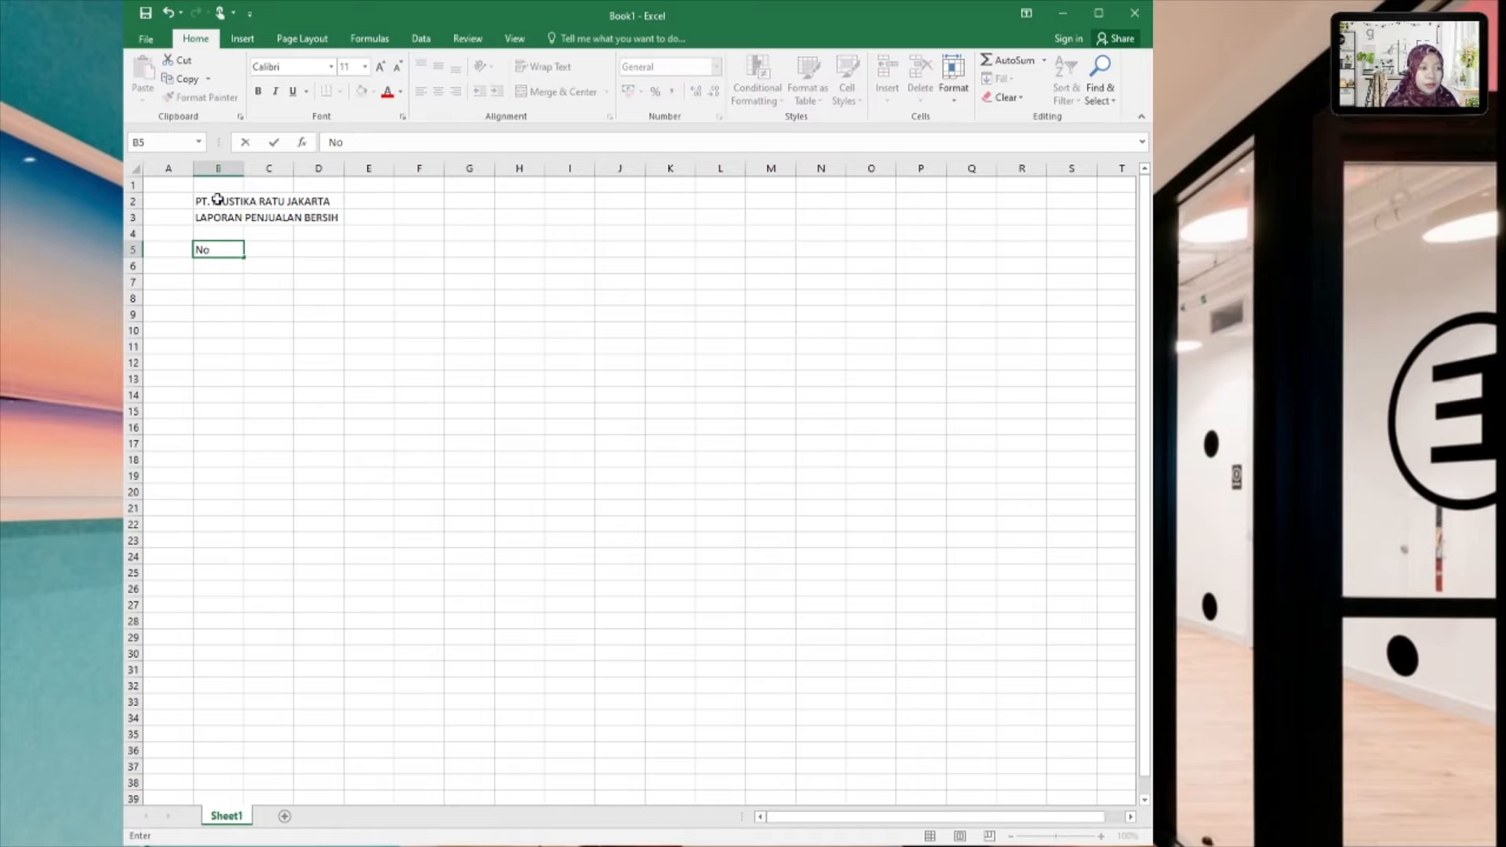
{"action": "key", "text": "Tab"}
{"action": "type", "text": "Nama Barang"}
{"action": "key", "text": "Tab"}
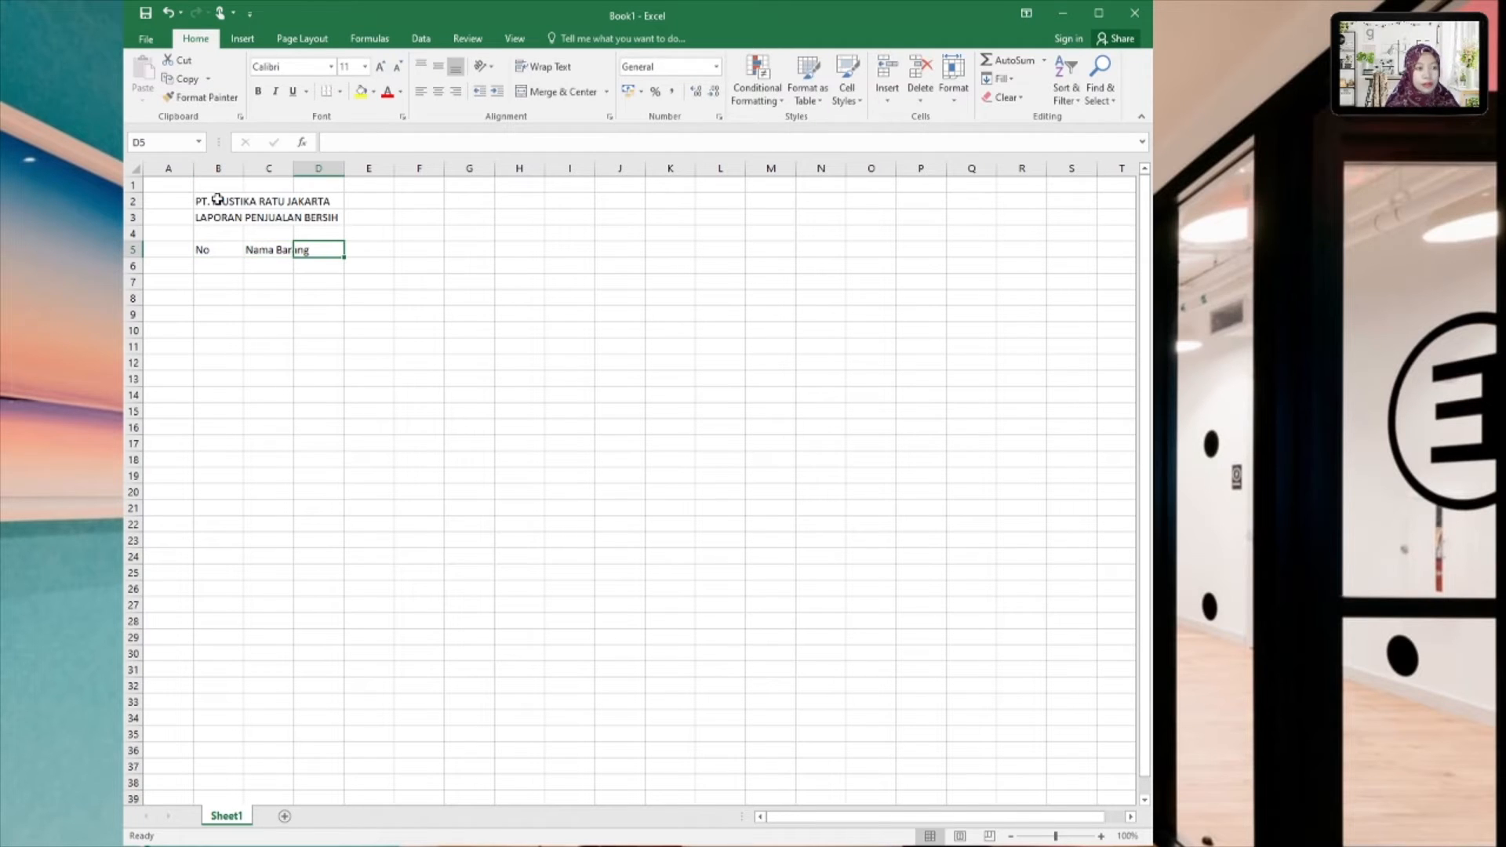
{"action": "type", "text": "H.P/Unit"}
{"action": "key", "text": "Tab"}
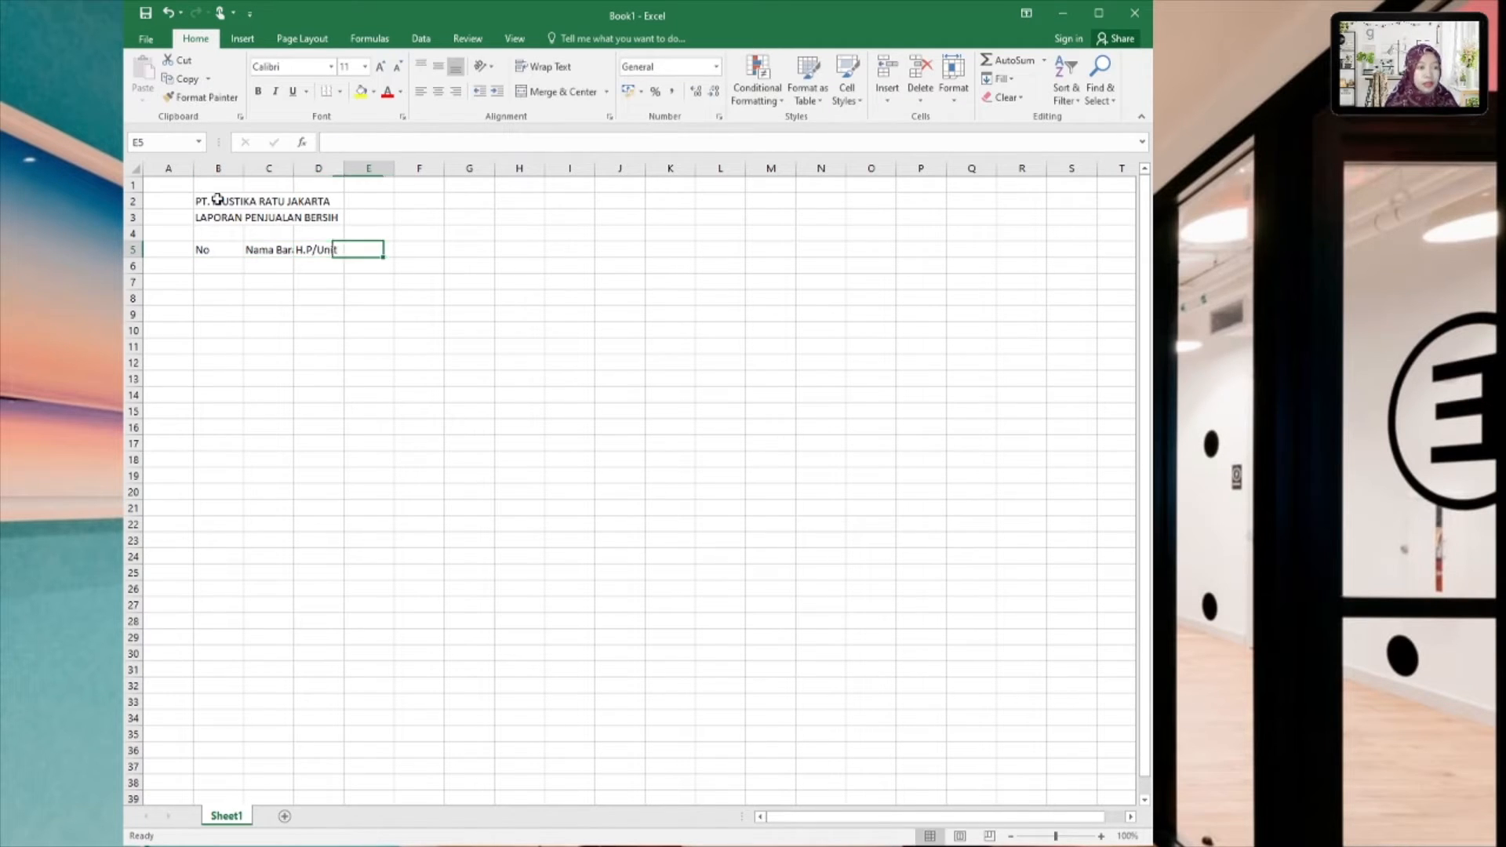
{"action": "type", "text": "Unit"}
{"action": "key", "text": "Tab"}
Step: Continue the headings in F5 to J5 with Hpp, Biaya Angkut, Harga Jual, Diskon (Rp) and Penjualan Bersih
{"action": "type", "text": "Hpp"}
{"action": "key", "text": "Tab"}
{"action": "type", "text": "Biaya Angkut"}
{"action": "key", "text": "Tab"}
{"action": "type", "text": "Harga Jual"}
{"action": "key", "text": "Tab"}
{"action": "type", "text": "Diskon (Rp)"}
{"action": "key", "text": "Tab"}
{"action": "type", "text": "Penjualan Bersih"}
{"action": "key", "text": "Return"}
Step: Widen columns C, D, E and G through J so the row 5 headings fit
{"action": "left_click", "coordinate": [224, 244]}
{"action": "left_click_drag", "start_coordinate": [294, 168], "coordinate": [400, 168]}
{"action": "mouse_move", "coordinate": [450, 167]}
{"action": "left_mouse_down"}
{"action": "mouse_move", "coordinate": [483, 166]}
{"action": "mouse_move", "coordinate": [464, 168]}
{"action": "left_mouse_up"}
{"action": "left_click_drag", "start_coordinate": [565, 168], "coordinate": [884, 168]}
Step: Number the rows 1 to 6 in B6:B11 under No and center the numbers
{"action": "left_click", "coordinate": [232, 267]}
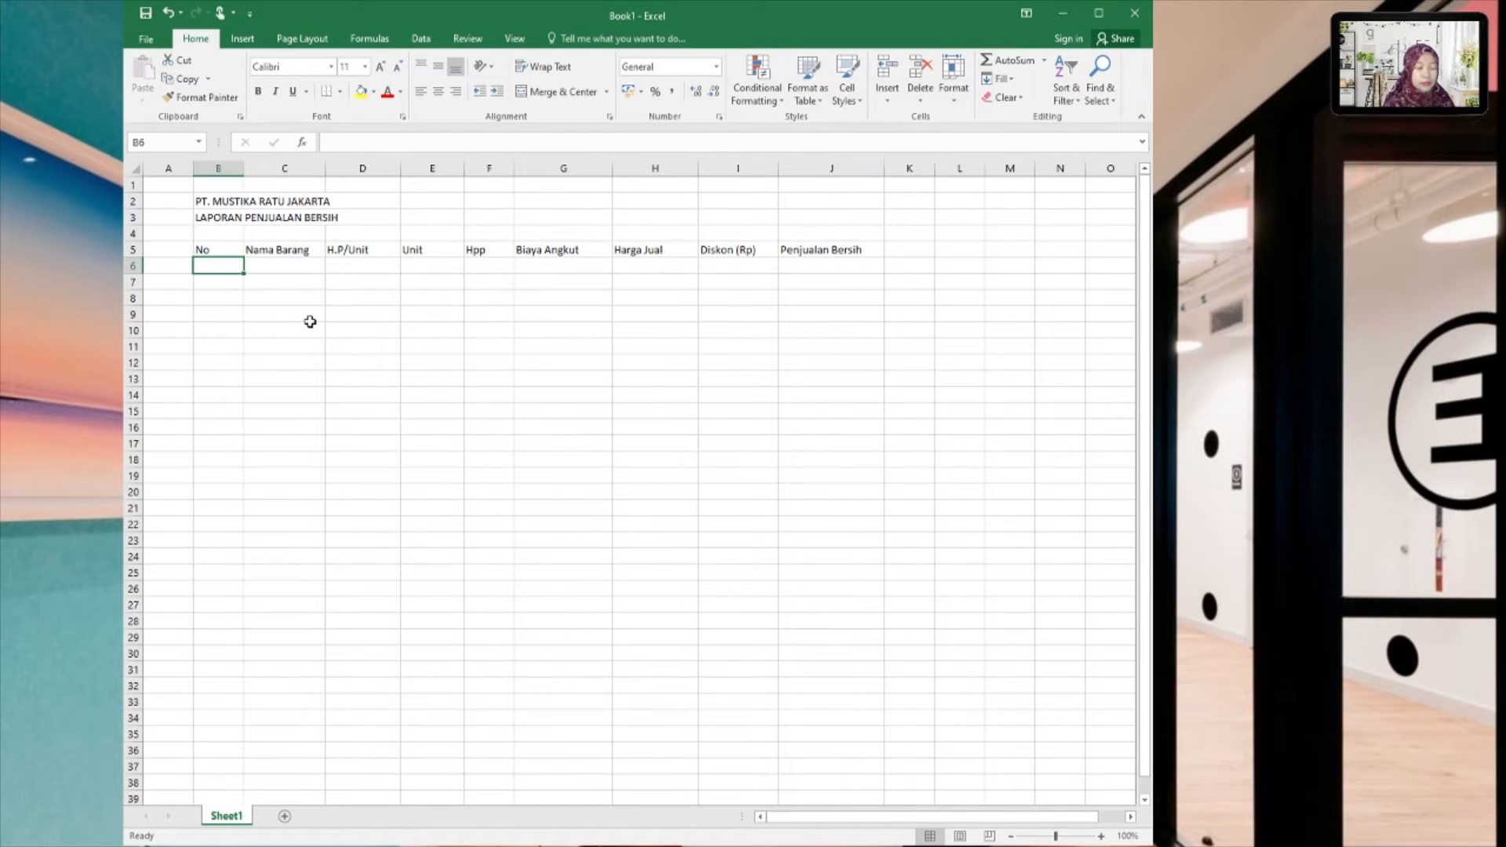
{"action": "type", "text": "1"}
{"action": "key", "text": "Return"}
{"action": "type", "text": "2"}
{"action": "key", "text": "Return"}
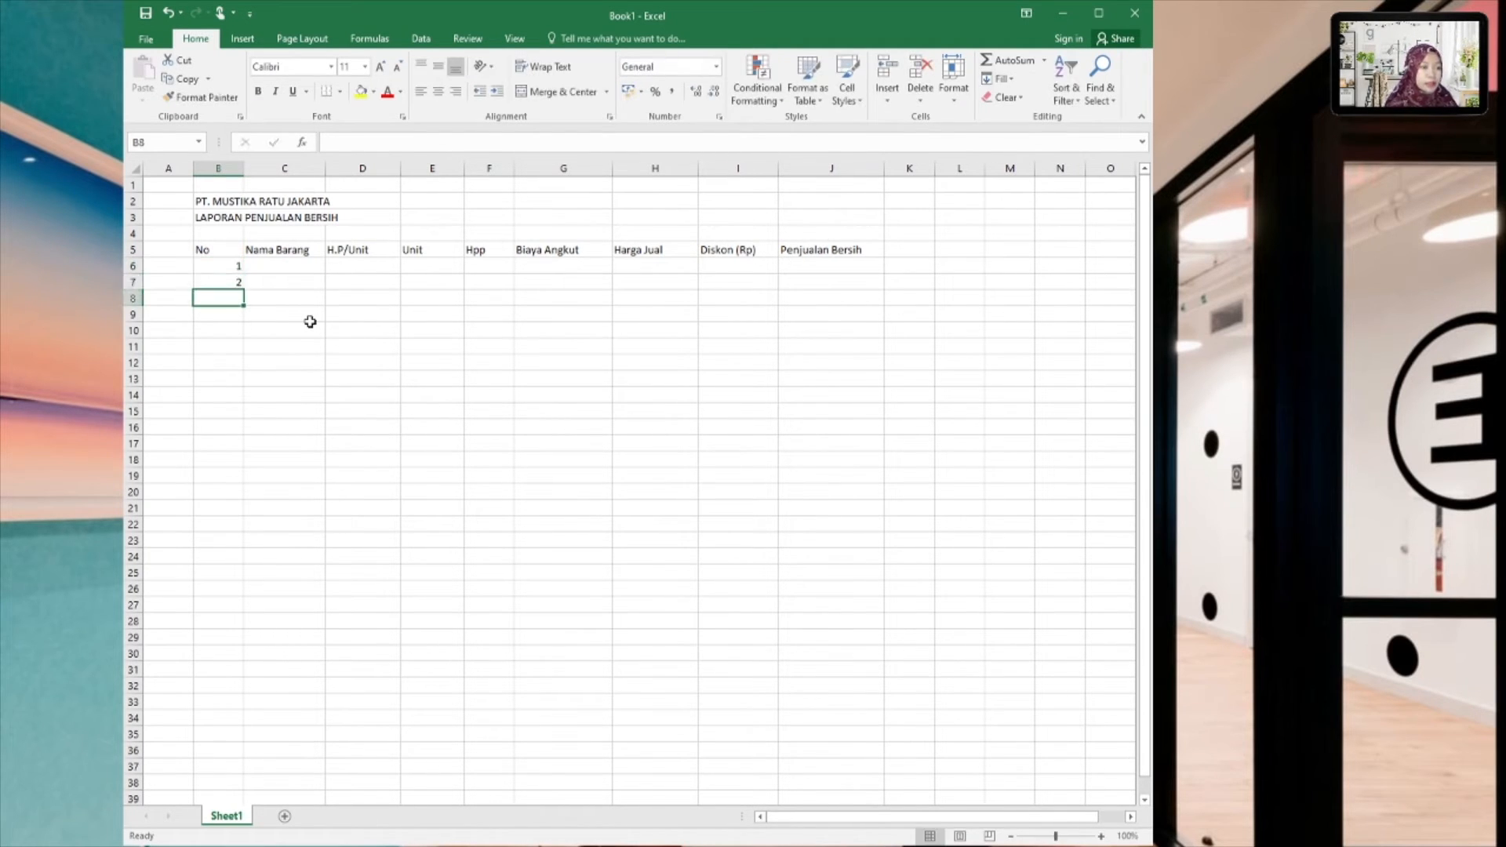
{"action": "left_click_drag", "start_coordinate": [234, 263], "coordinate": [237, 348]}
{"action": "left_click", "coordinate": [438, 92]}
Step: List the products Lipstik, Masker, Powder, Cat Kuku, Lulur and Bedak in C6:C11 under Nama Barang
{"action": "left_click", "coordinate": [273, 265]}
{"action": "type", "text": "Lipstik"}
{"action": "key", "text": "Return"}
{"action": "type", "text": "Masker"}
{"action": "key", "text": "Return"}
{"action": "type", "text": "Powder"}
{"action": "key", "text": "Return"}
{"action": "type", "text": "Cat Kuku"}
{"action": "key", "text": "Return"}
{"action": "type", "text": "Lulur"}
{"action": "key", "text": "Return"}
{"action": "type", "text": "Pe"}
{"action": "key", "text": "BackSpace"}
{"action": "key", "text": "BackSpace"}
{"action": "type", "text": "Bedak"}
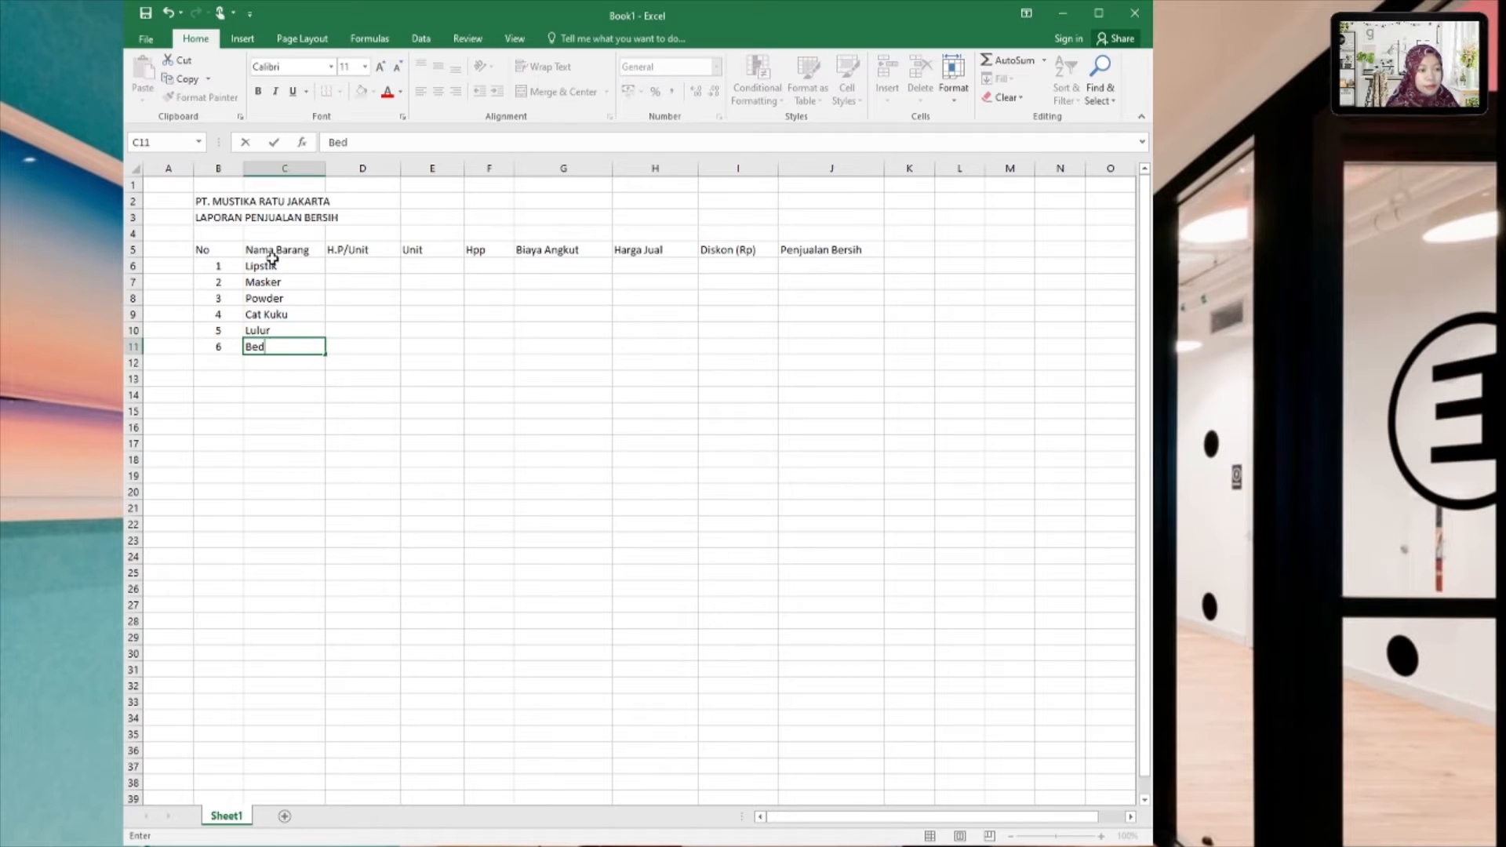
{"action": "key", "text": "Return"}
Step: Enter the unit prices 45000, 27000, 36000, 125000, 17250 and 1450 in D6:D11 under H.P/Unit
{"action": "left_click", "coordinate": [339, 268]}
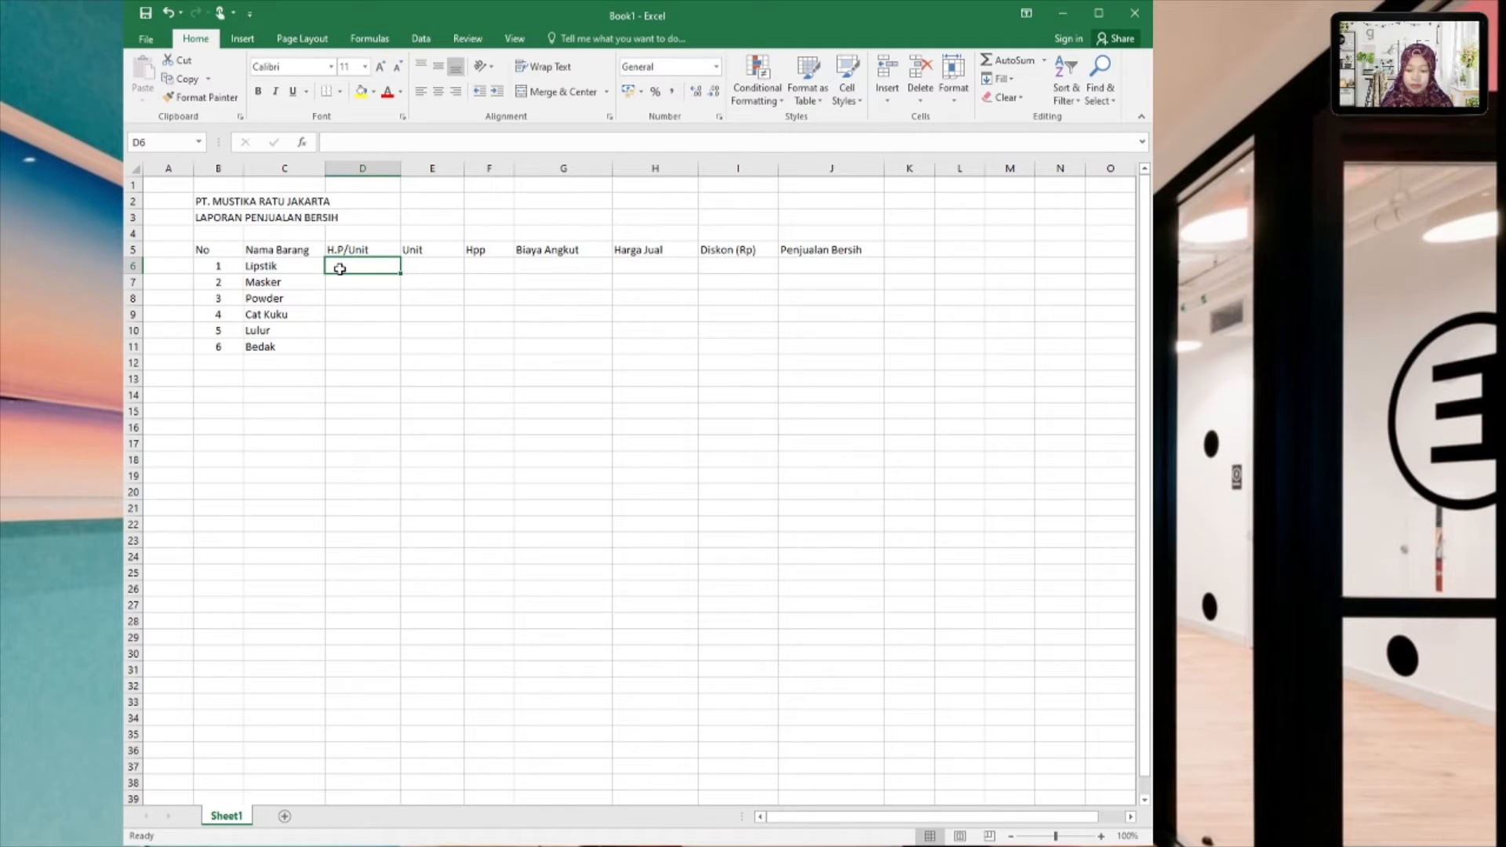
{"action": "type", "text": "45000"}
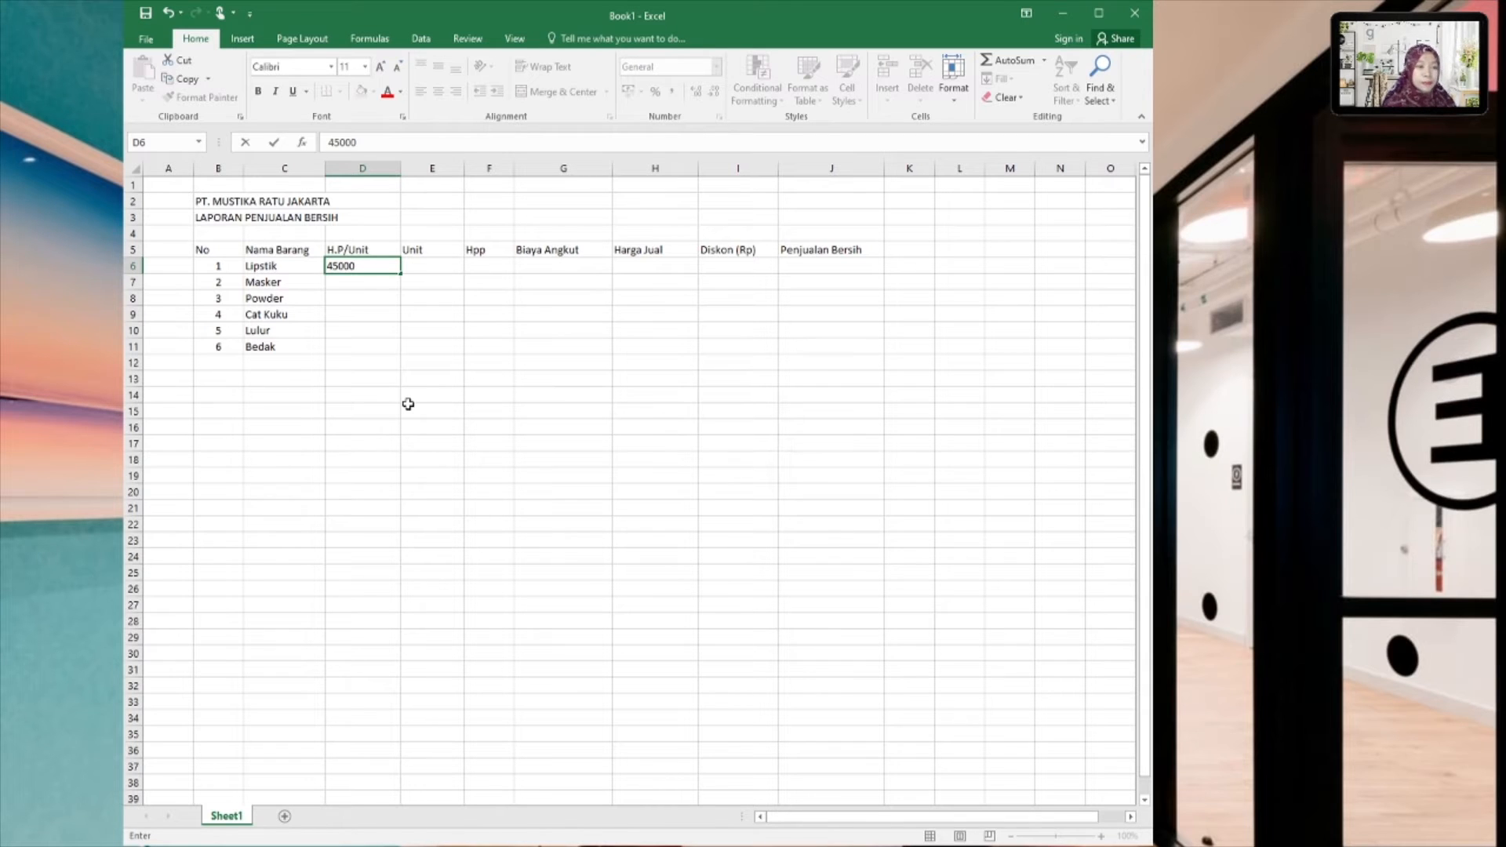
{"action": "key", "text": "Return"}
{"action": "type", "text": "27000"}
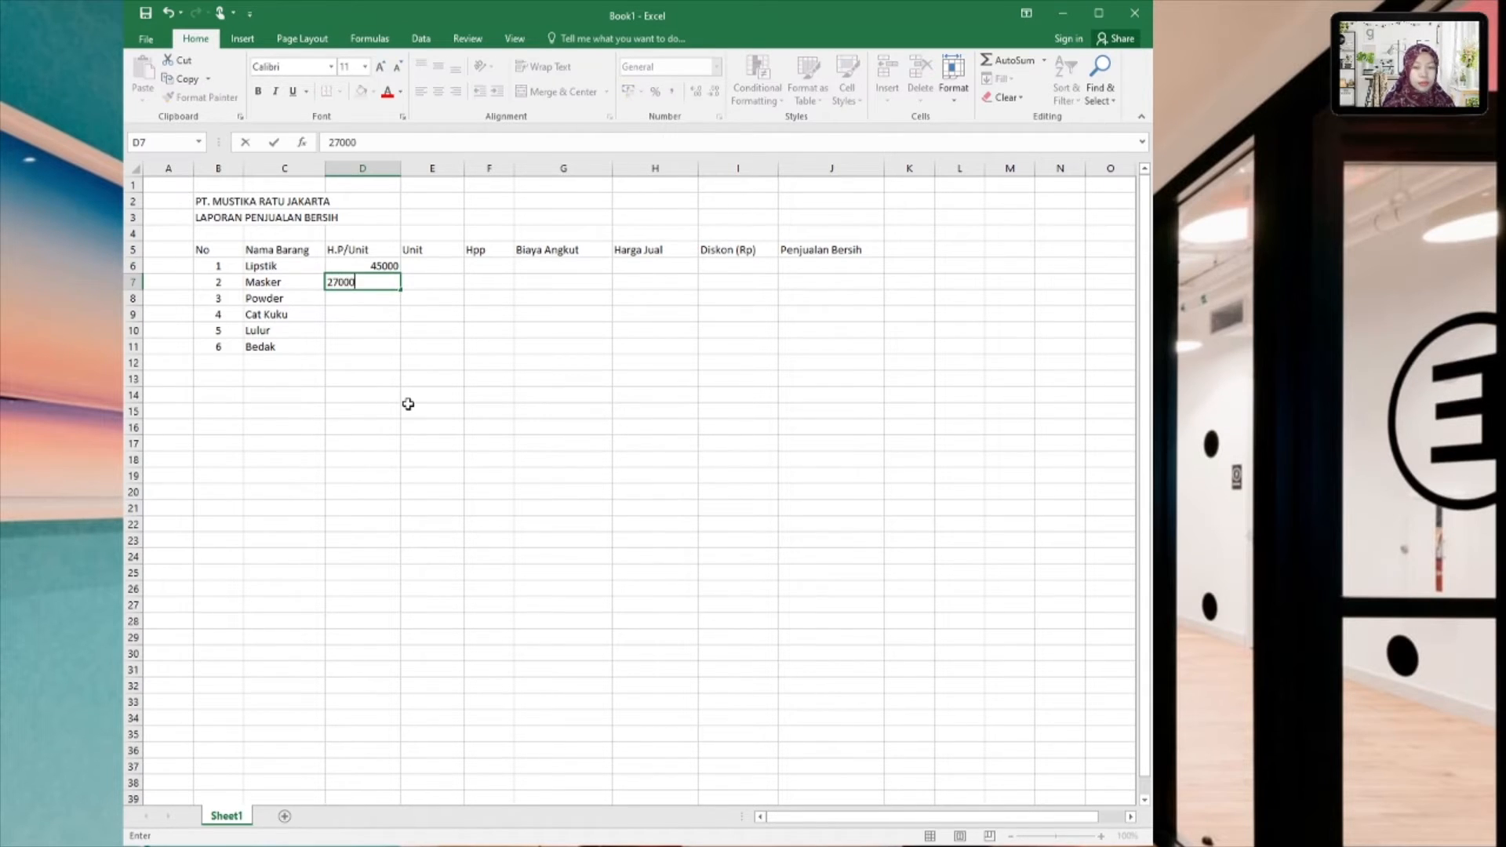
{"action": "key", "text": "Return"}
{"action": "type", "text": "36000"}
{"action": "key", "text": "Return"}
{"action": "type", "text": "125000"}
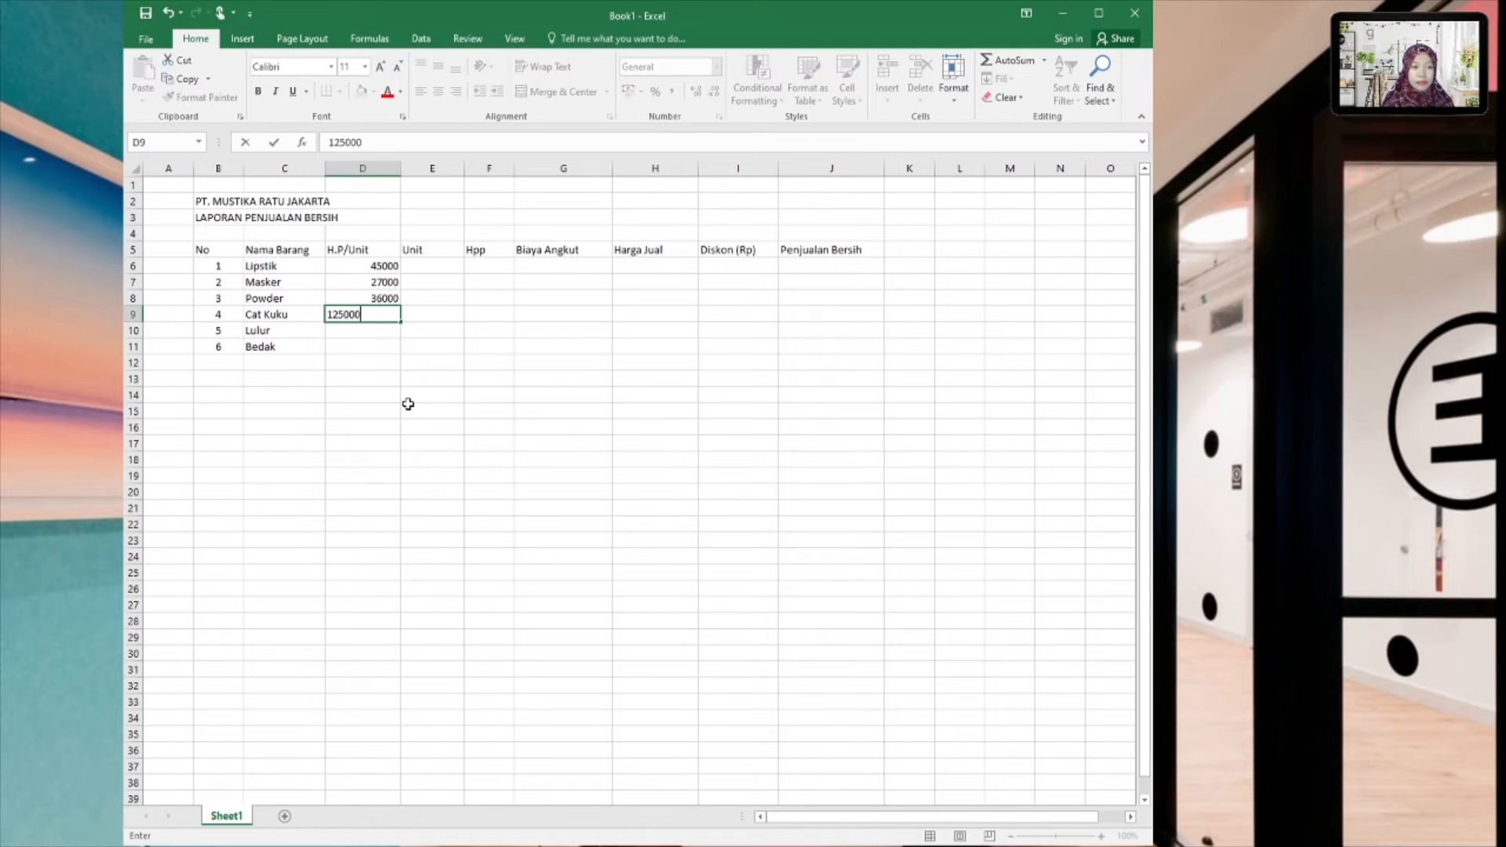
{"action": "key", "text": "Return"}
{"action": "type", "text": "1"}
{"action": "type", "text": "000"}
{"action": "key", "text": "Return"}
{"action": "type", "text": "1450"}
{"action": "key", "text": "Return"}
Step: Enter the quantities 21, 30, 15, 35, 88 and 125 in E6:E11 under Unit
{"action": "left_click", "coordinate": [444, 269]}
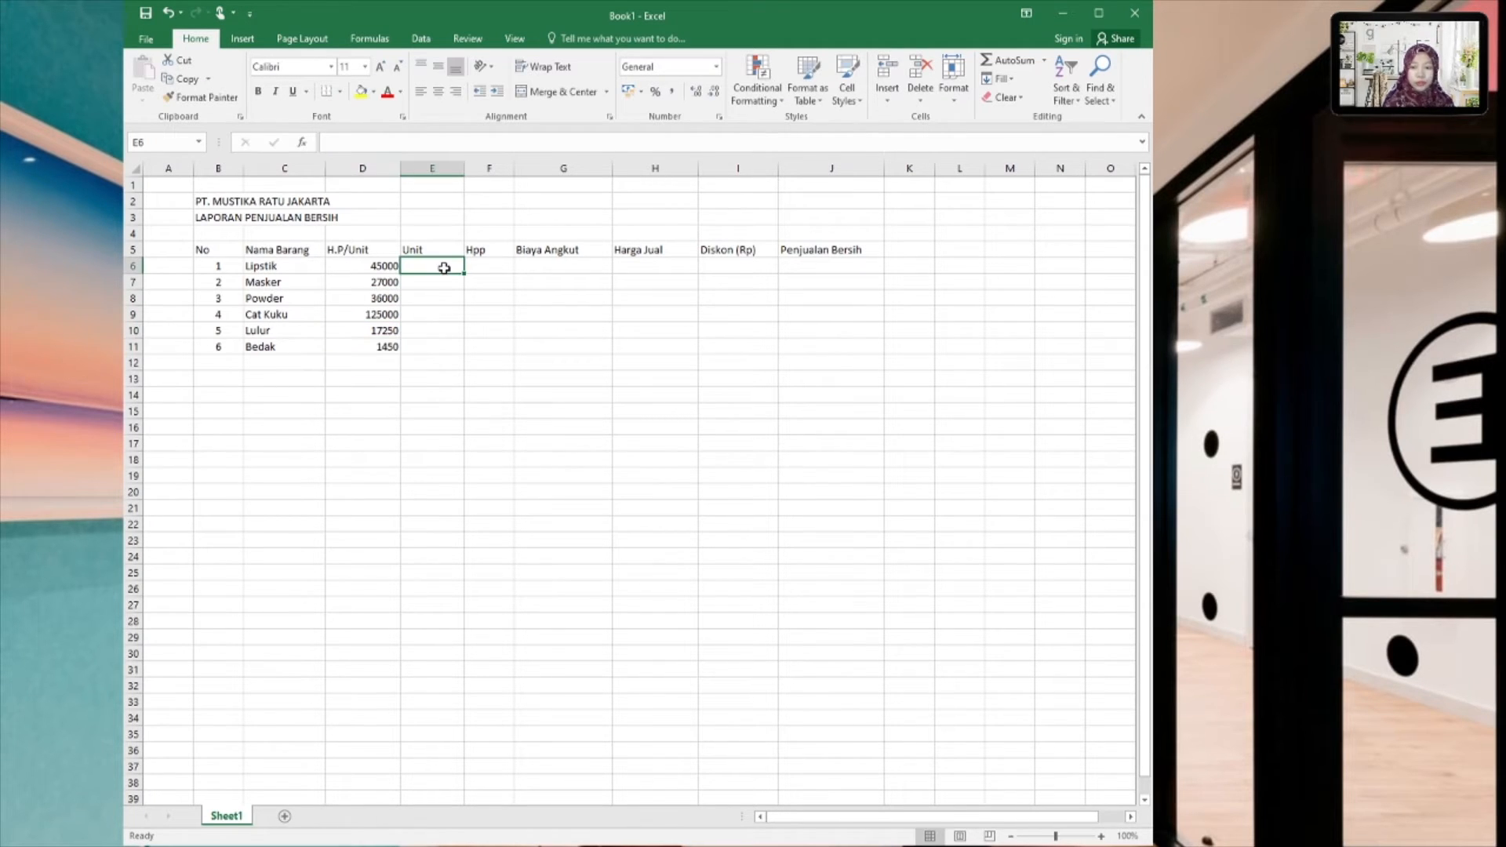
{"action": "type", "text": "21"}
{"action": "key", "text": "Return"}
{"action": "type", "text": "30"}
{"action": "key", "text": "Return"}
{"action": "type", "text": "15"}
{"action": "key", "text": "Return"}
{"action": "type", "text": "35"}
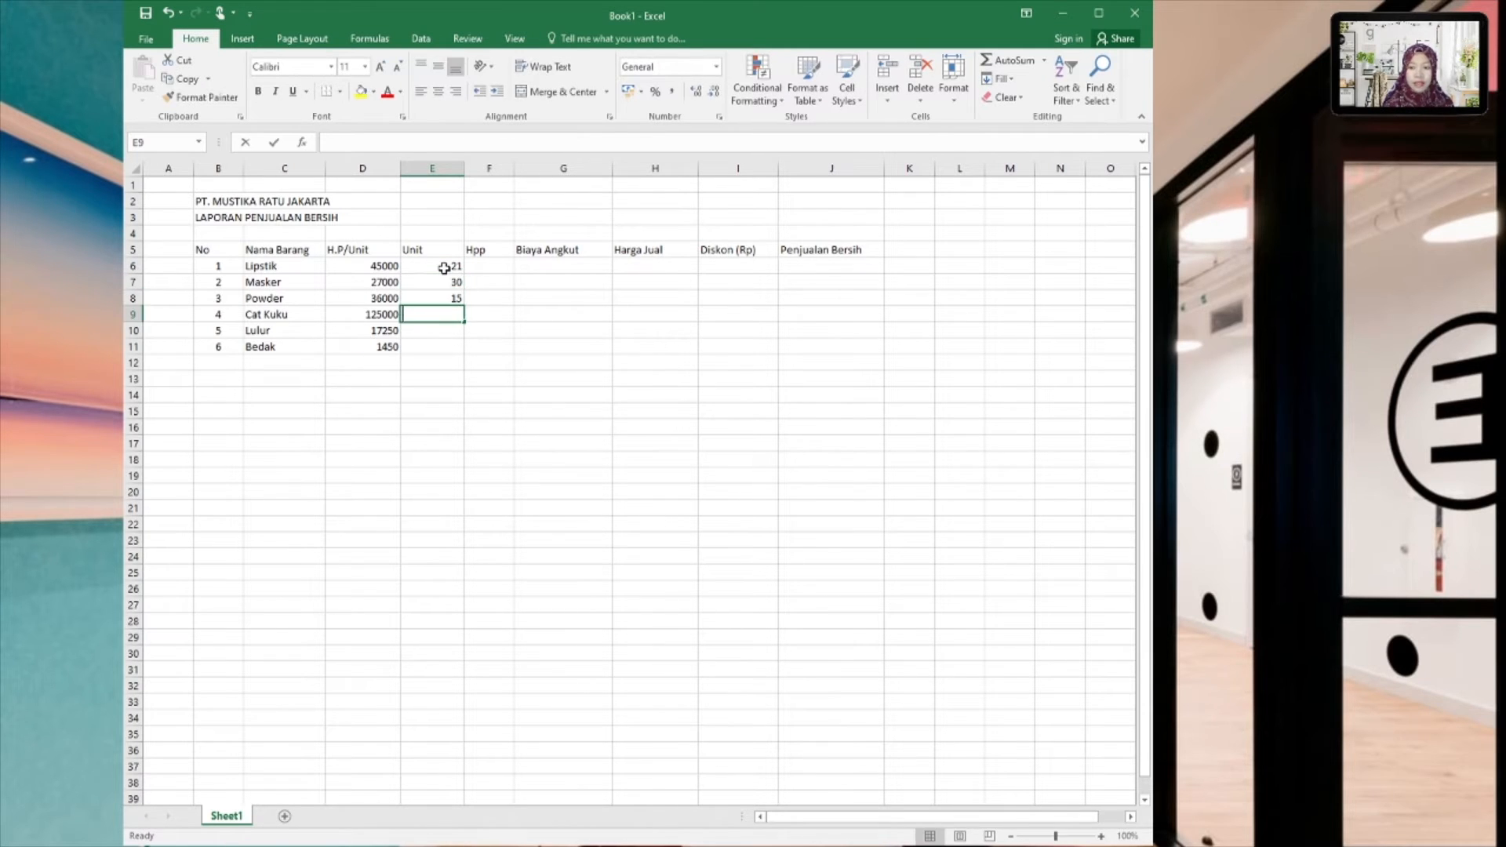
{"action": "key", "text": "Return"}
{"action": "type", "text": "88/"}
{"action": "key", "text": "BackSpace"}
{"action": "key", "text": "Return"}
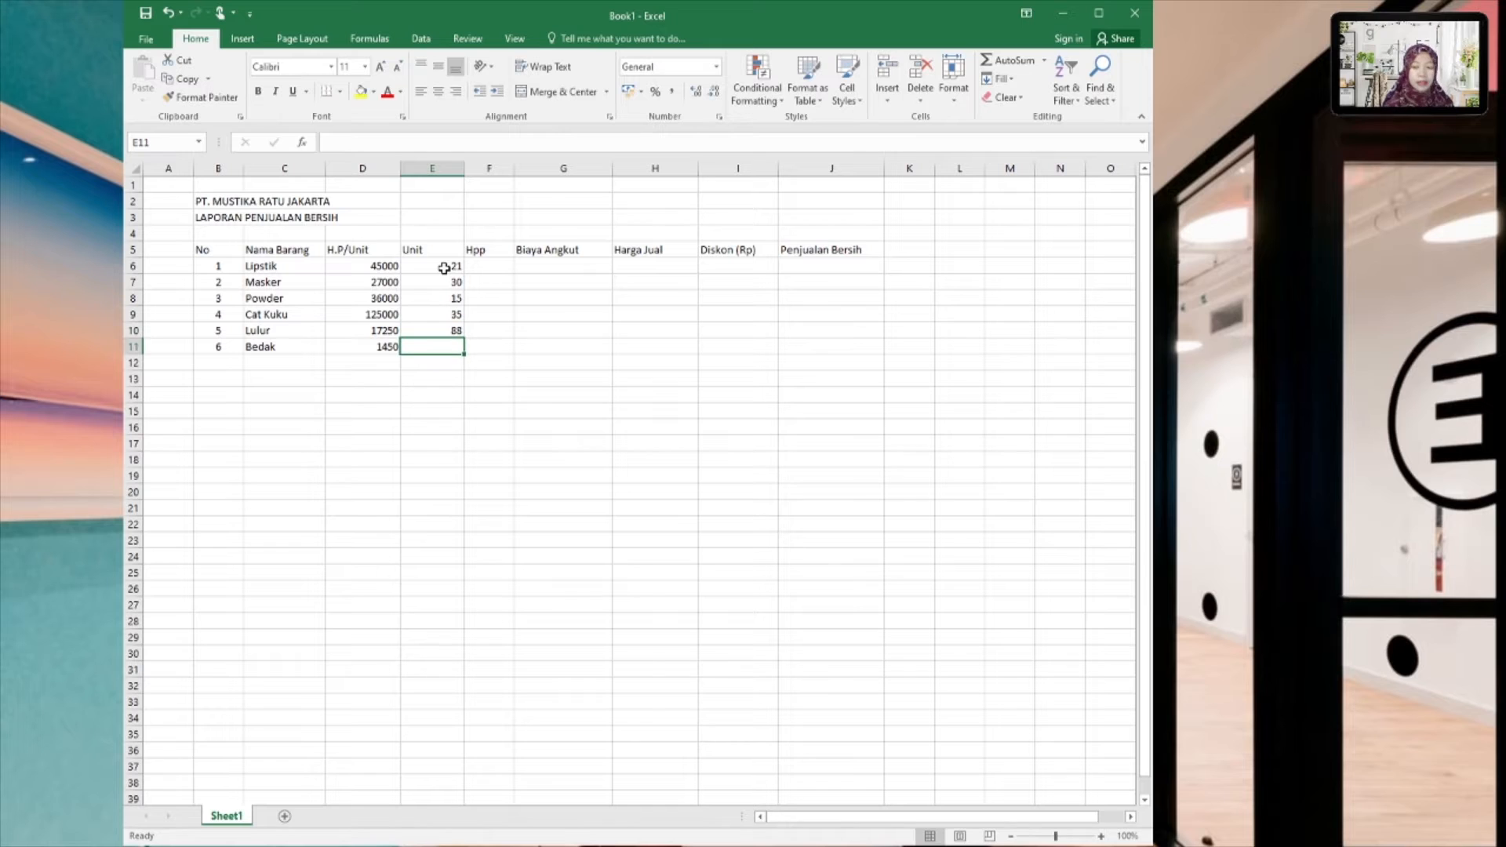
{"action": "type", "text": "125"}
Step: Apply the Rp accounting format to the prices in D6:D11 and widen column D slightly
{"action": "left_click", "coordinate": [369, 266]}
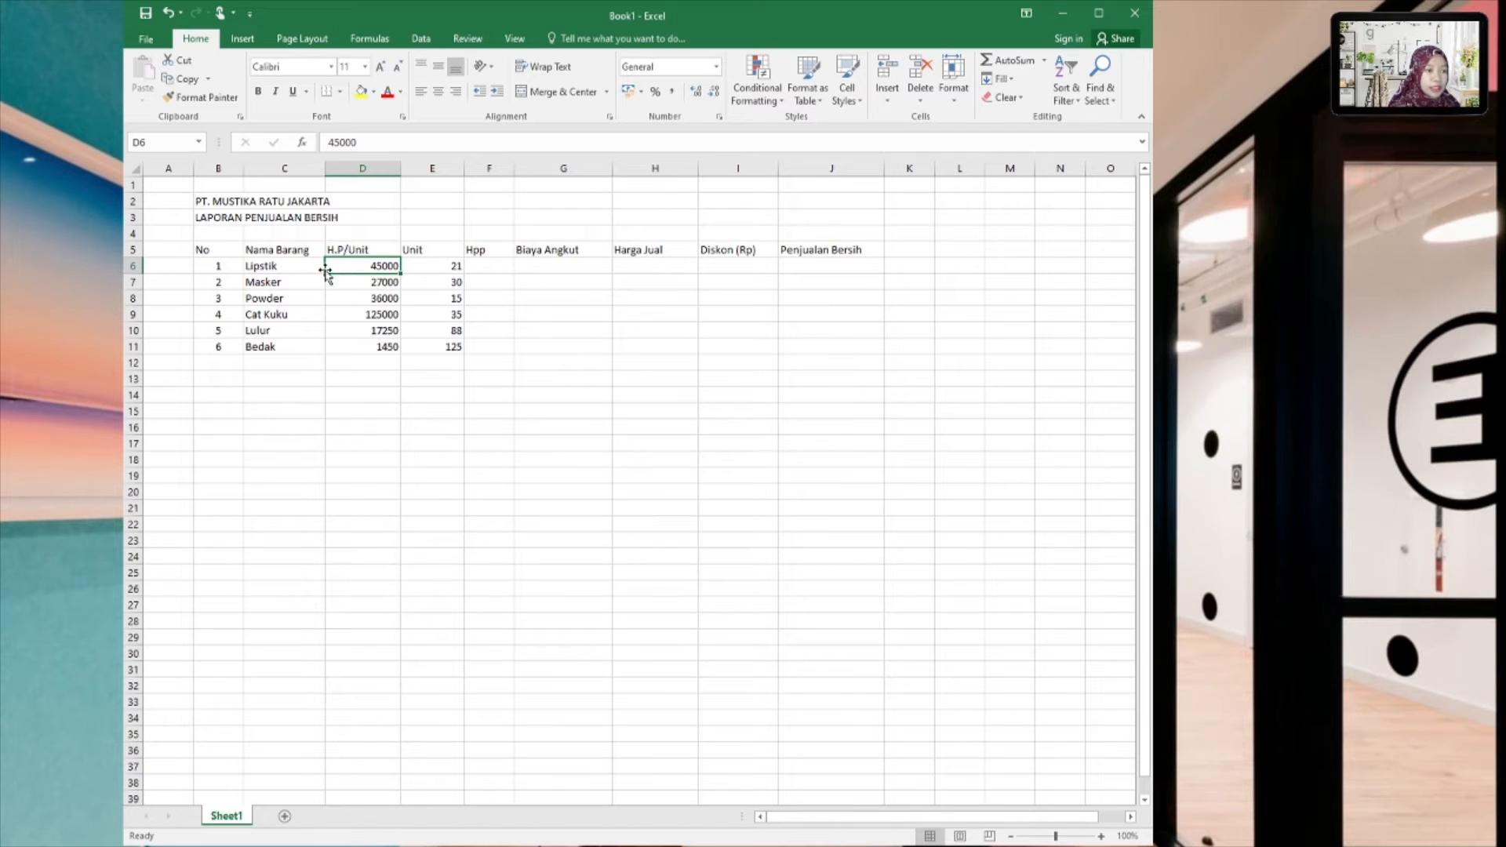
{"action": "left_click_drag", "start_coordinate": [368, 267], "coordinate": [375, 347]}
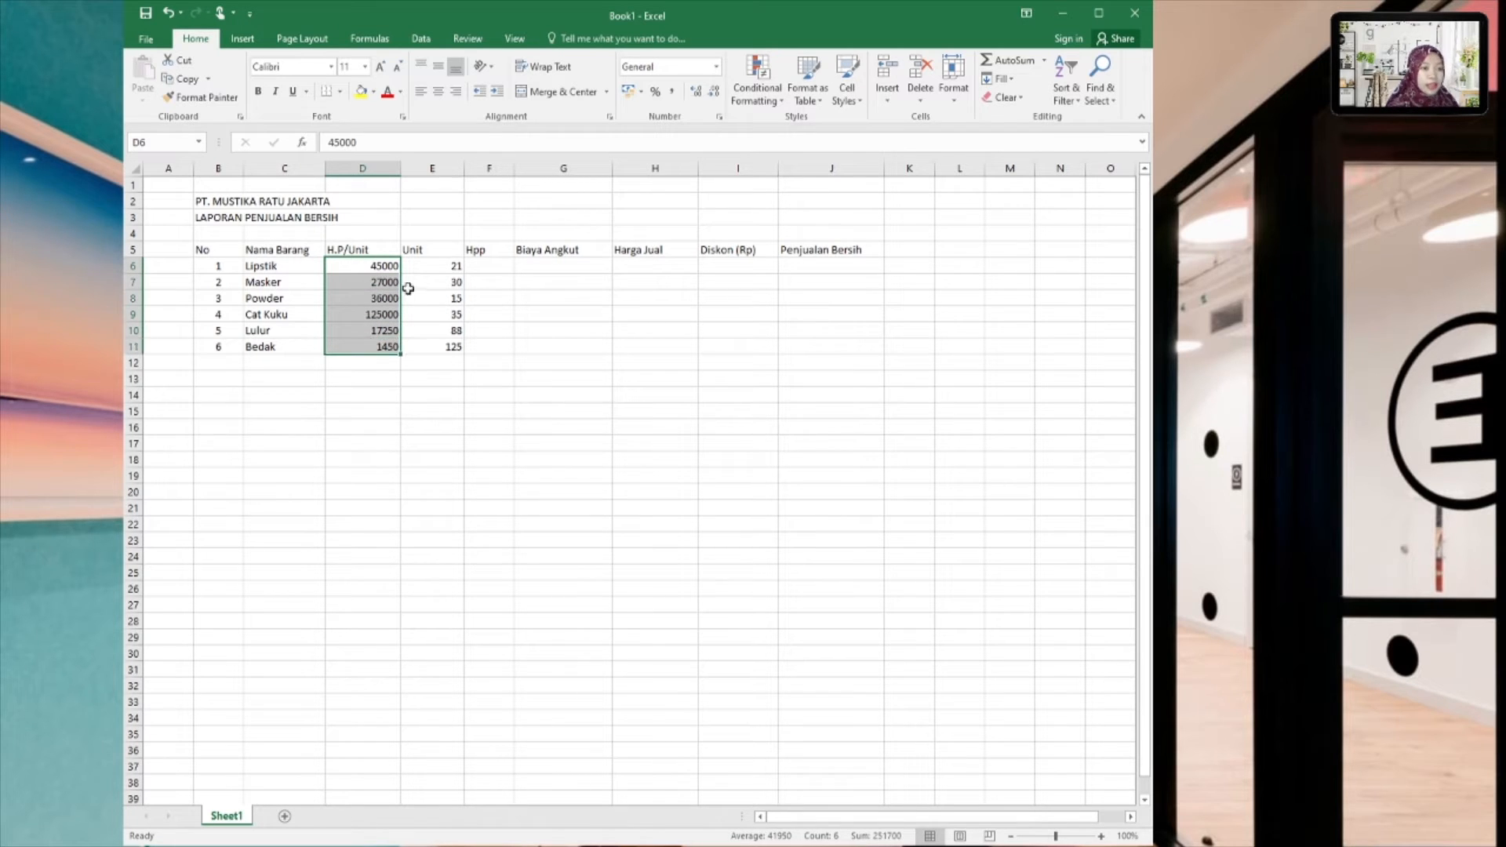
{"action": "left_click", "coordinate": [629, 92]}
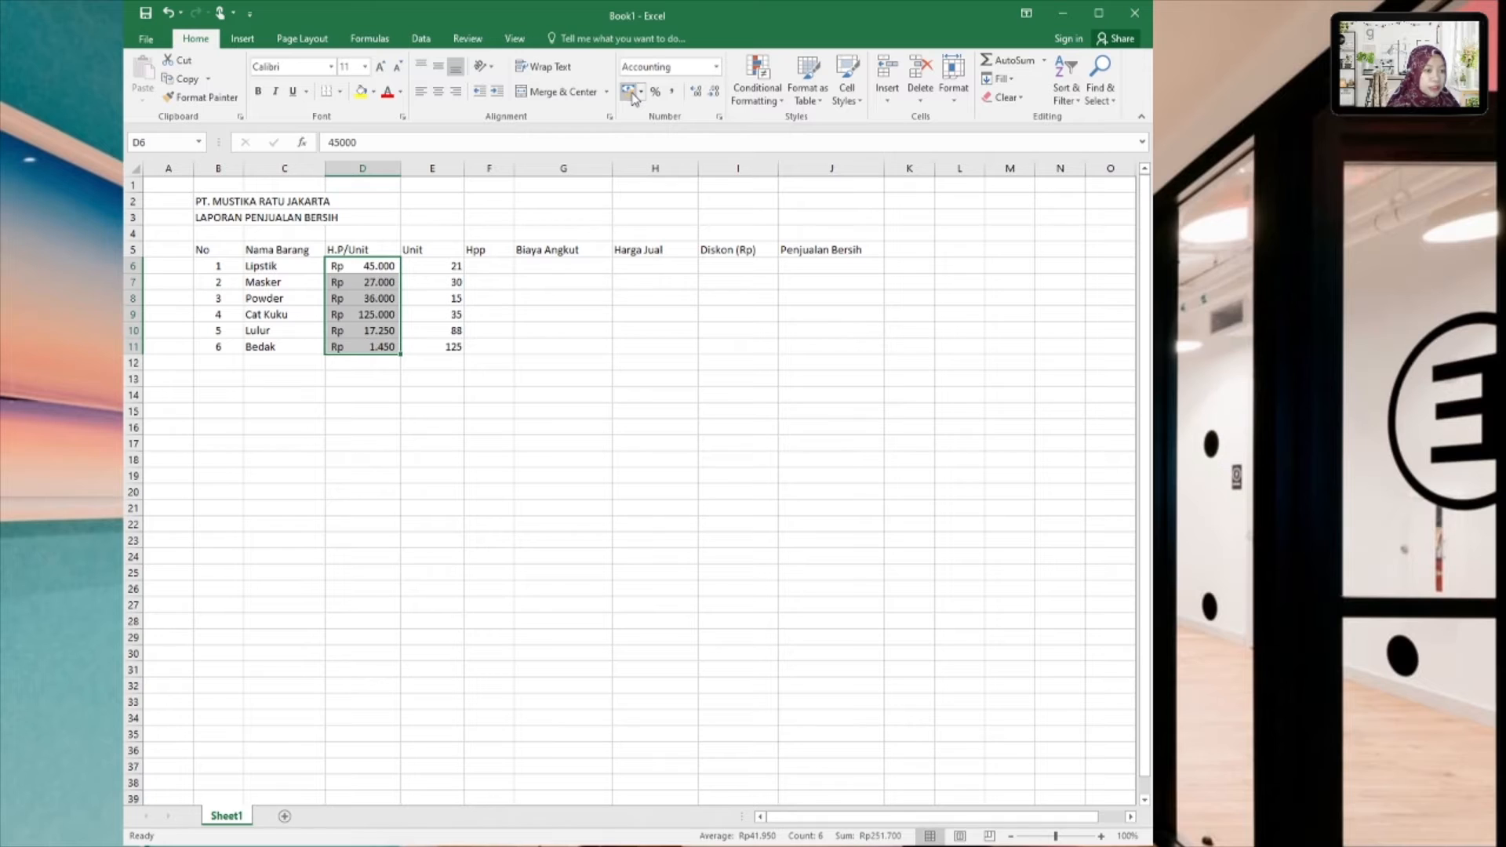
{"action": "left_click_drag", "start_coordinate": [400, 170], "coordinate": [409, 170]}
{"action": "left_click", "coordinate": [441, 459]}
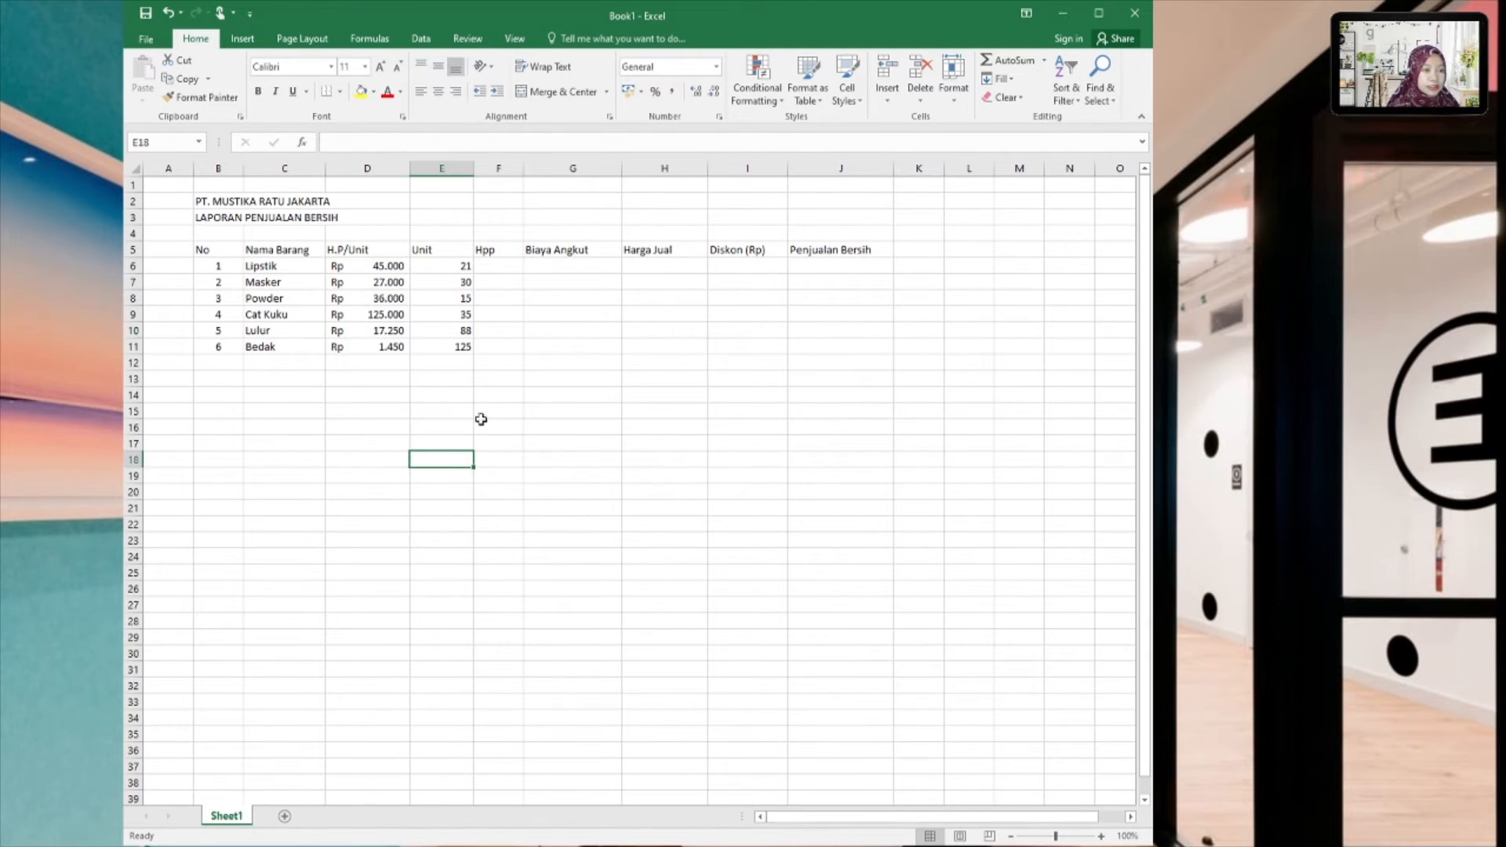
Step: Center the whole Unit column E horizontally and align it to the middle vertically
{"action": "left_click", "coordinate": [444, 167]}
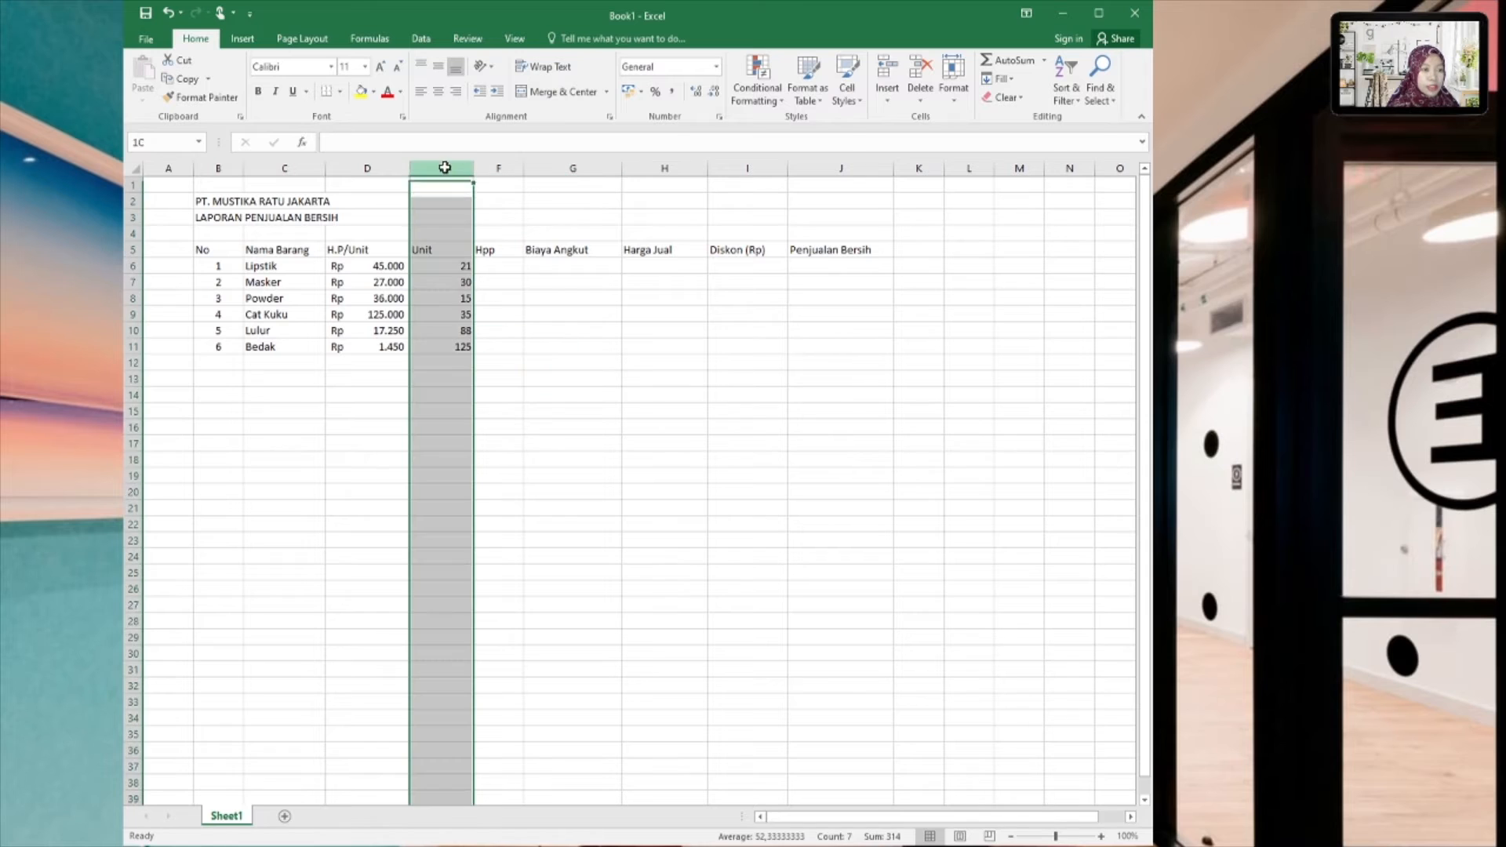
{"action": "left_click", "coordinate": [438, 91]}
{"action": "left_click", "coordinate": [438, 66]}
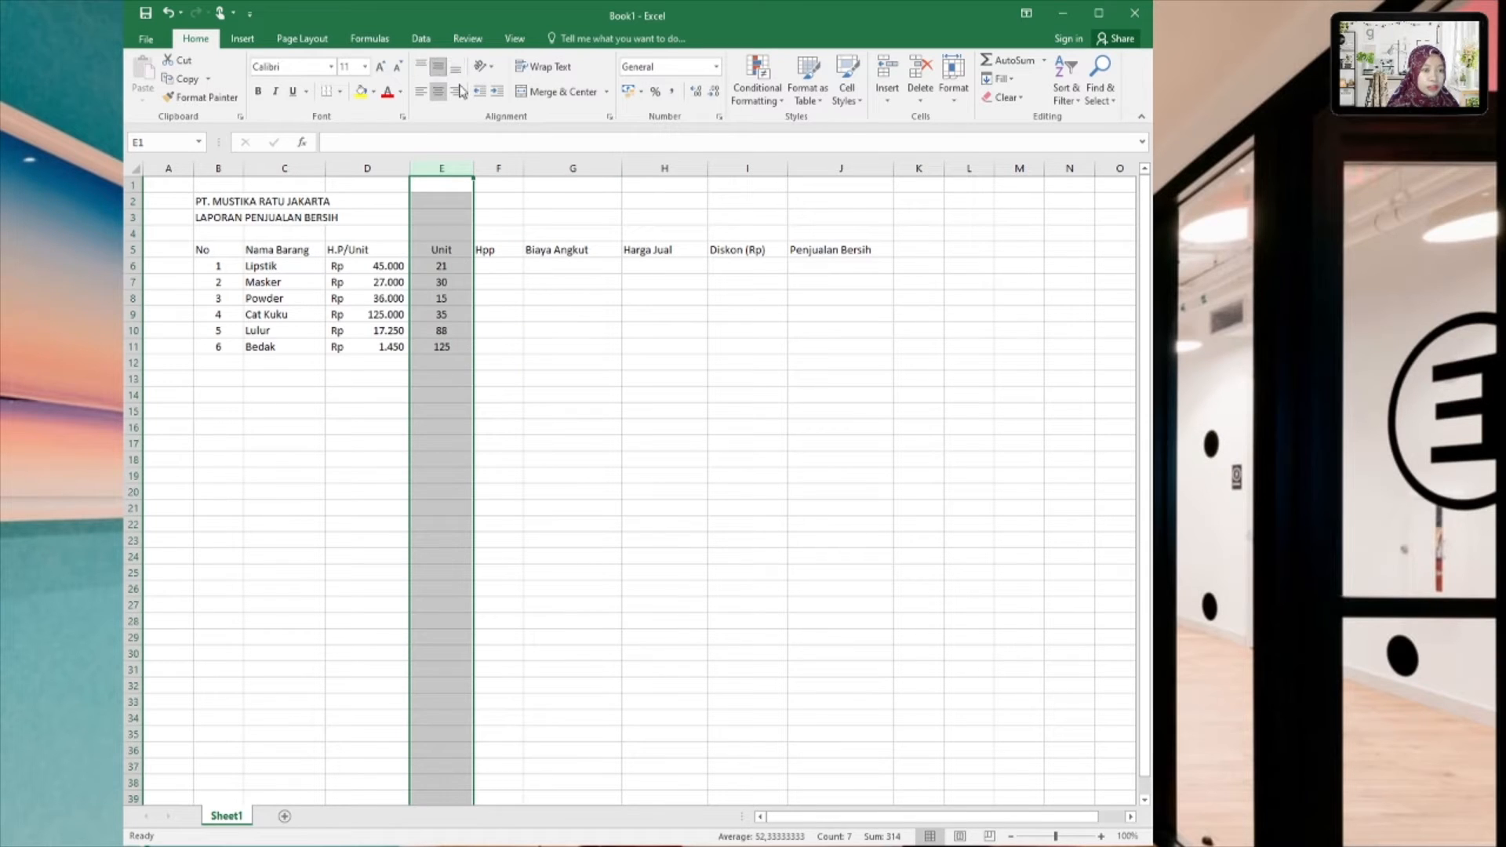
{"action": "left_click", "coordinate": [566, 403]}
Step: Center the table headings in B5:J5 and make them bold
{"action": "left_click_drag", "start_coordinate": [216, 252], "coordinate": [864, 250]}
{"action": "left_click", "coordinate": [439, 92]}
{"action": "key", "text": "ctrl+b"}
{"action": "left_click", "coordinate": [612, 474]}
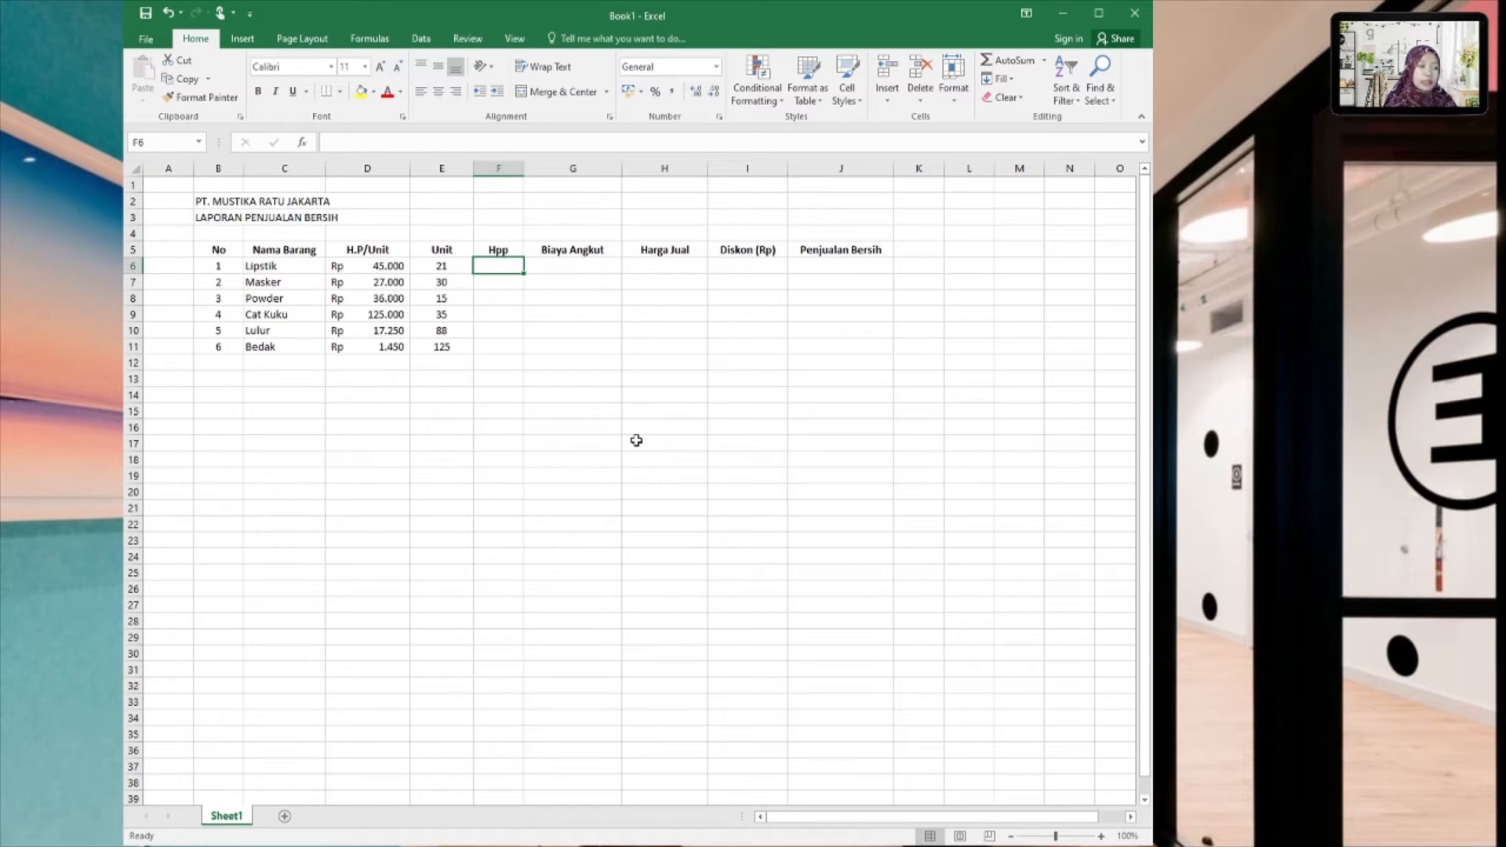
Step: Calculate the Hpp of Lipstik in F6 with the formula =D6*E6
{"action": "type", "text": "="}
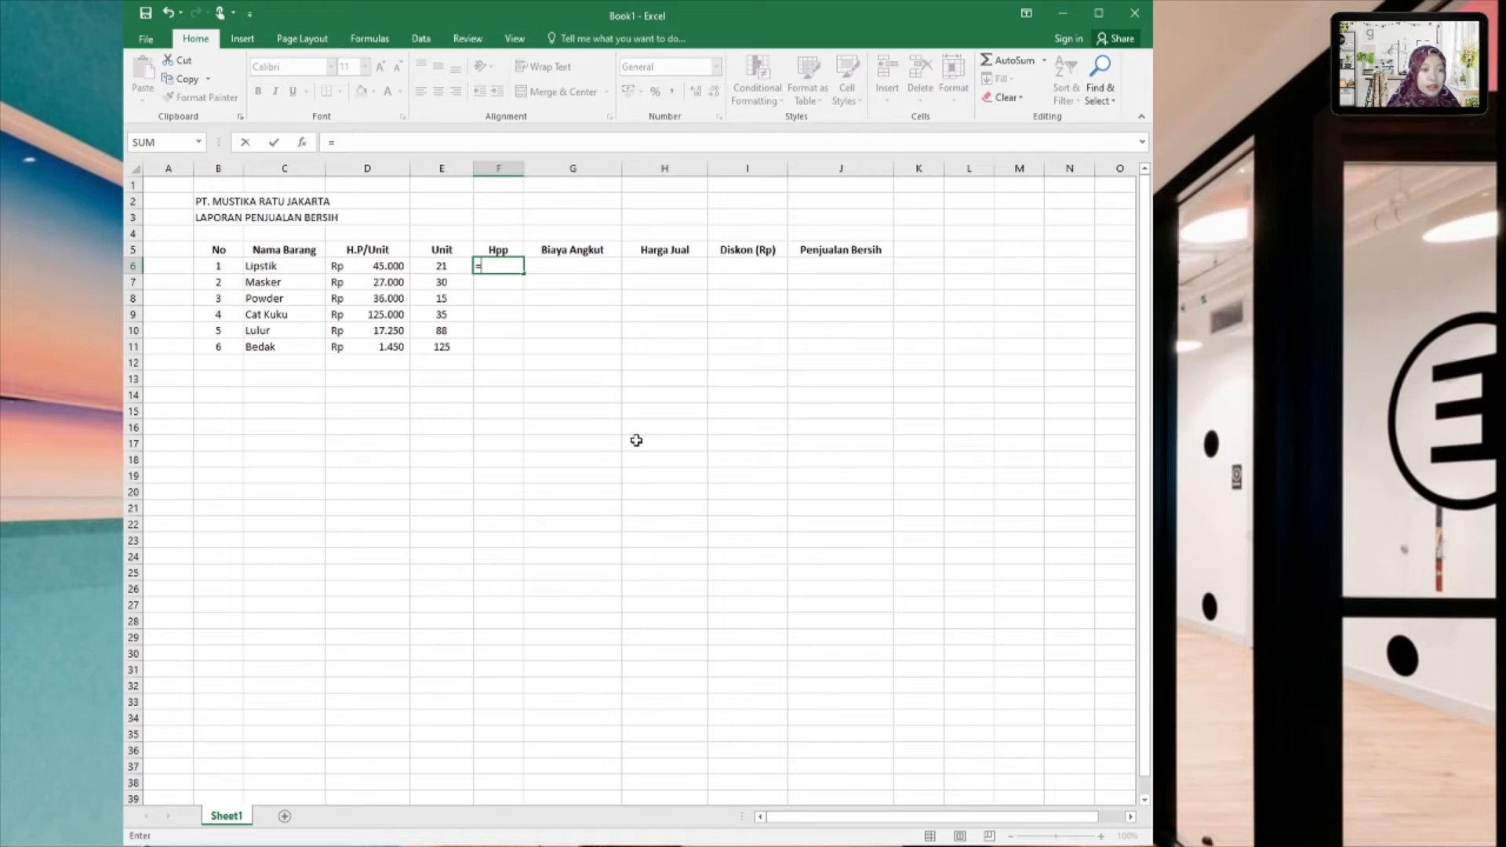
{"action": "left_click", "coordinate": [383, 265]}
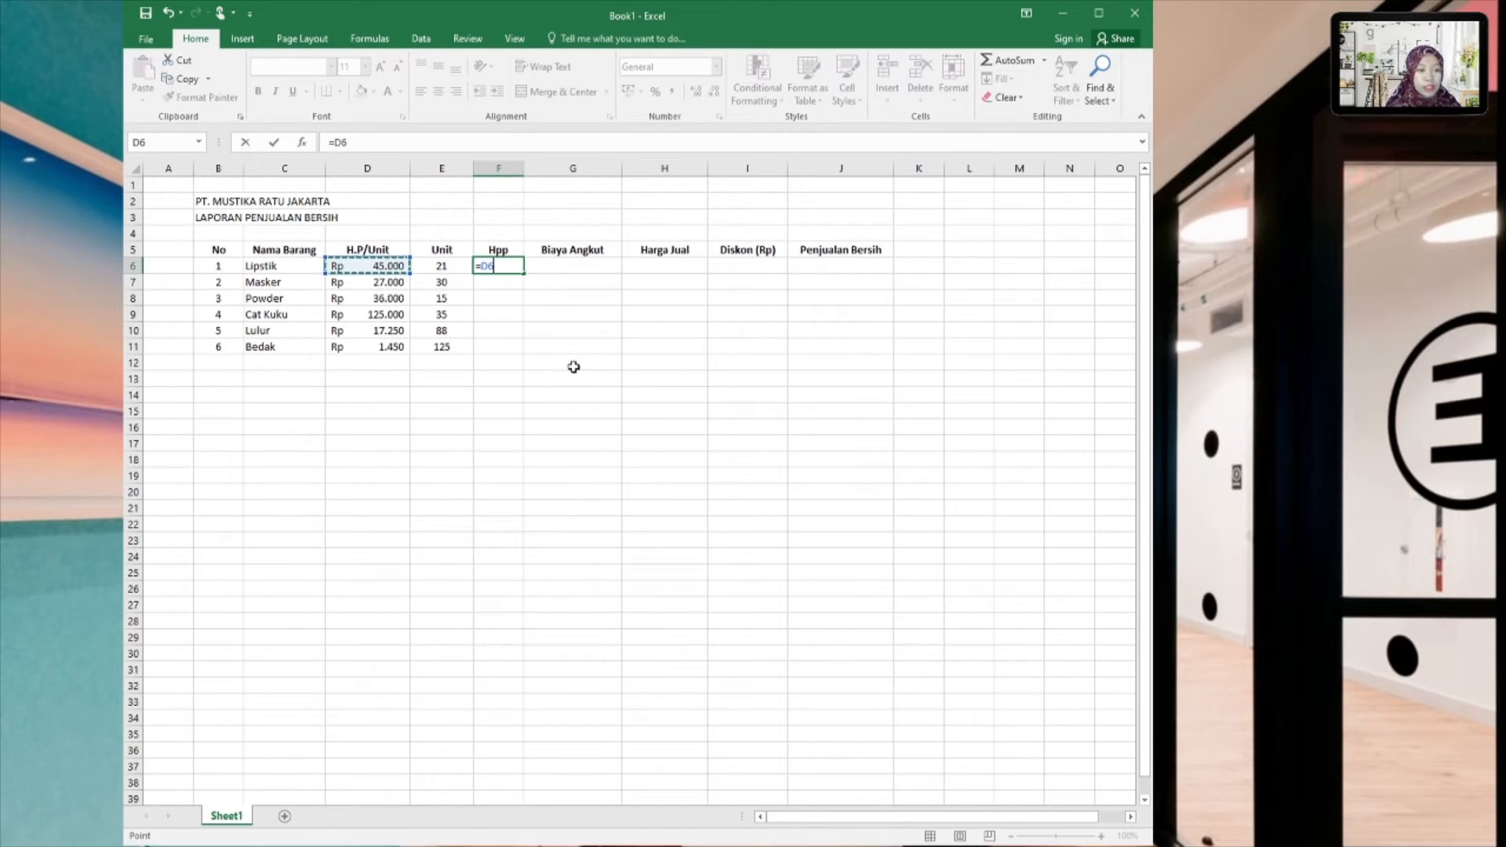
{"action": "type", "text": "*"}
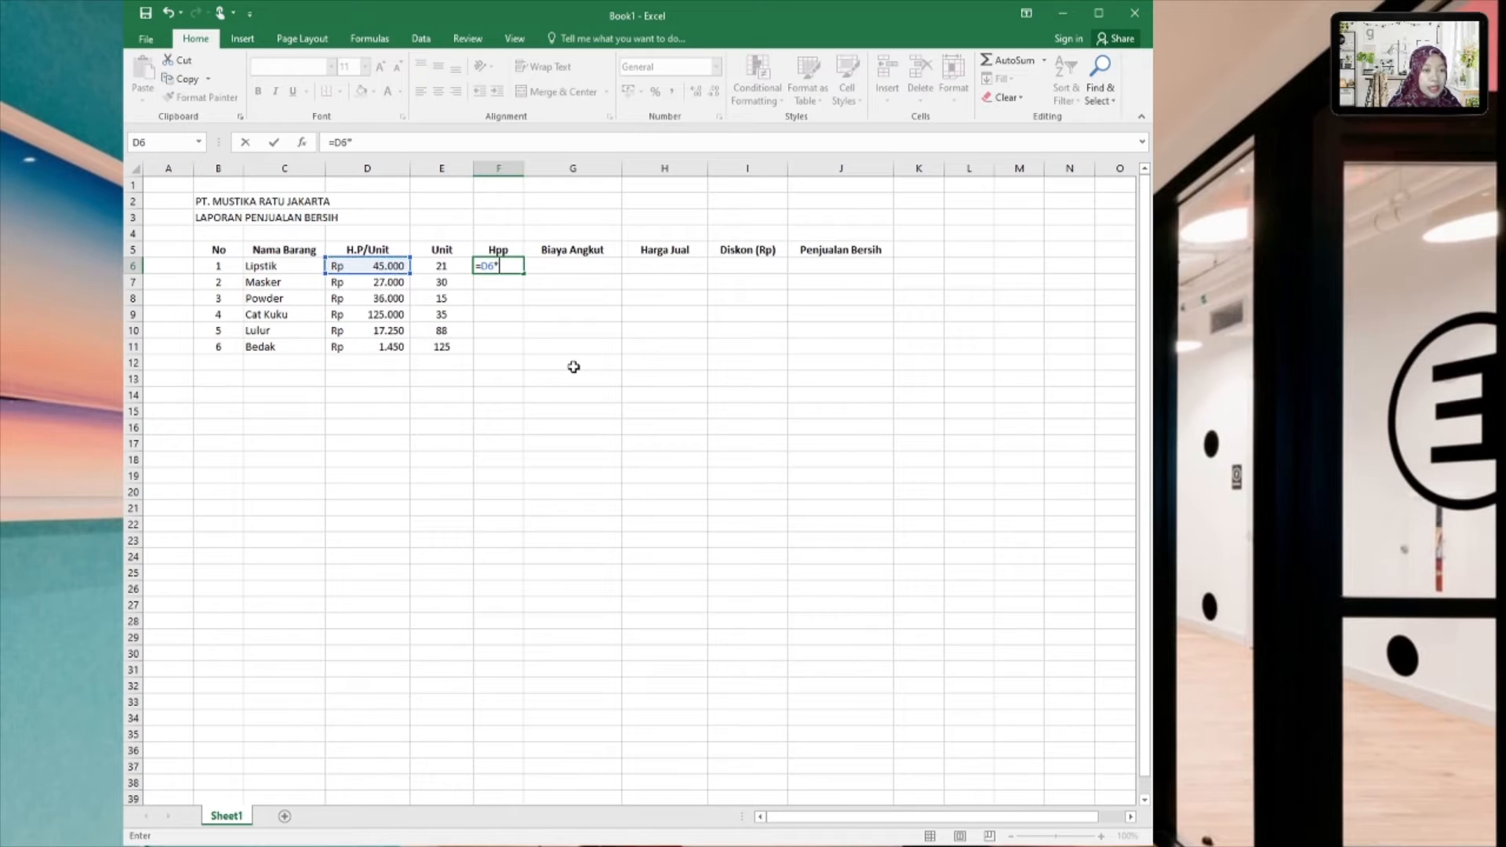
{"action": "left_click", "coordinate": [444, 266]}
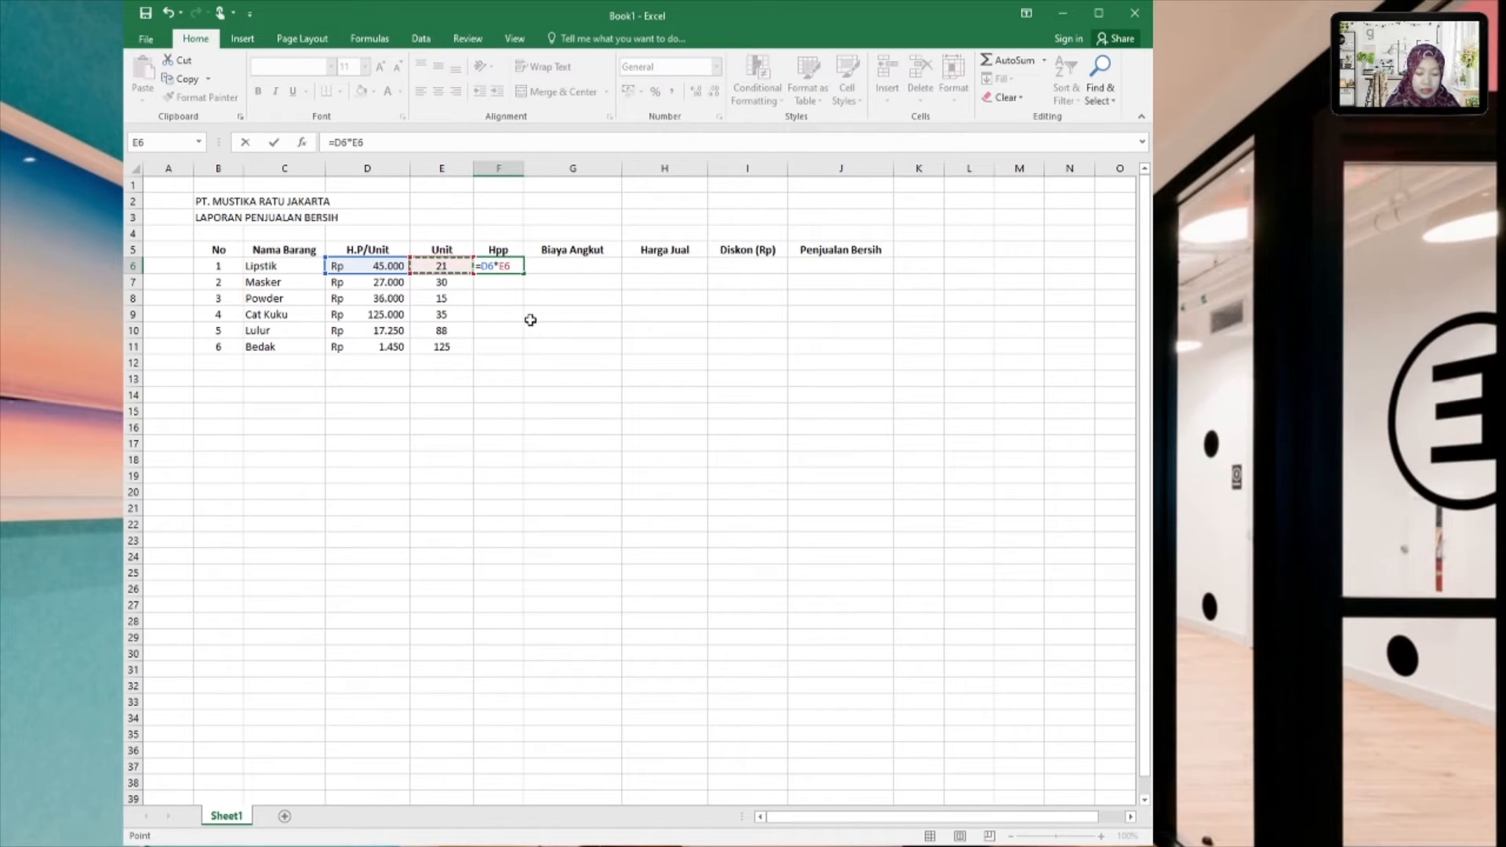
{"action": "key", "text": "Return"}
Step: Copy the Hpp formula from F6 down to F11 and widen column F to show the amounts in full
{"action": "left_click", "coordinate": [504, 264]}
{"action": "left_click_drag", "start_coordinate": [536, 274], "coordinate": [533, 353]}
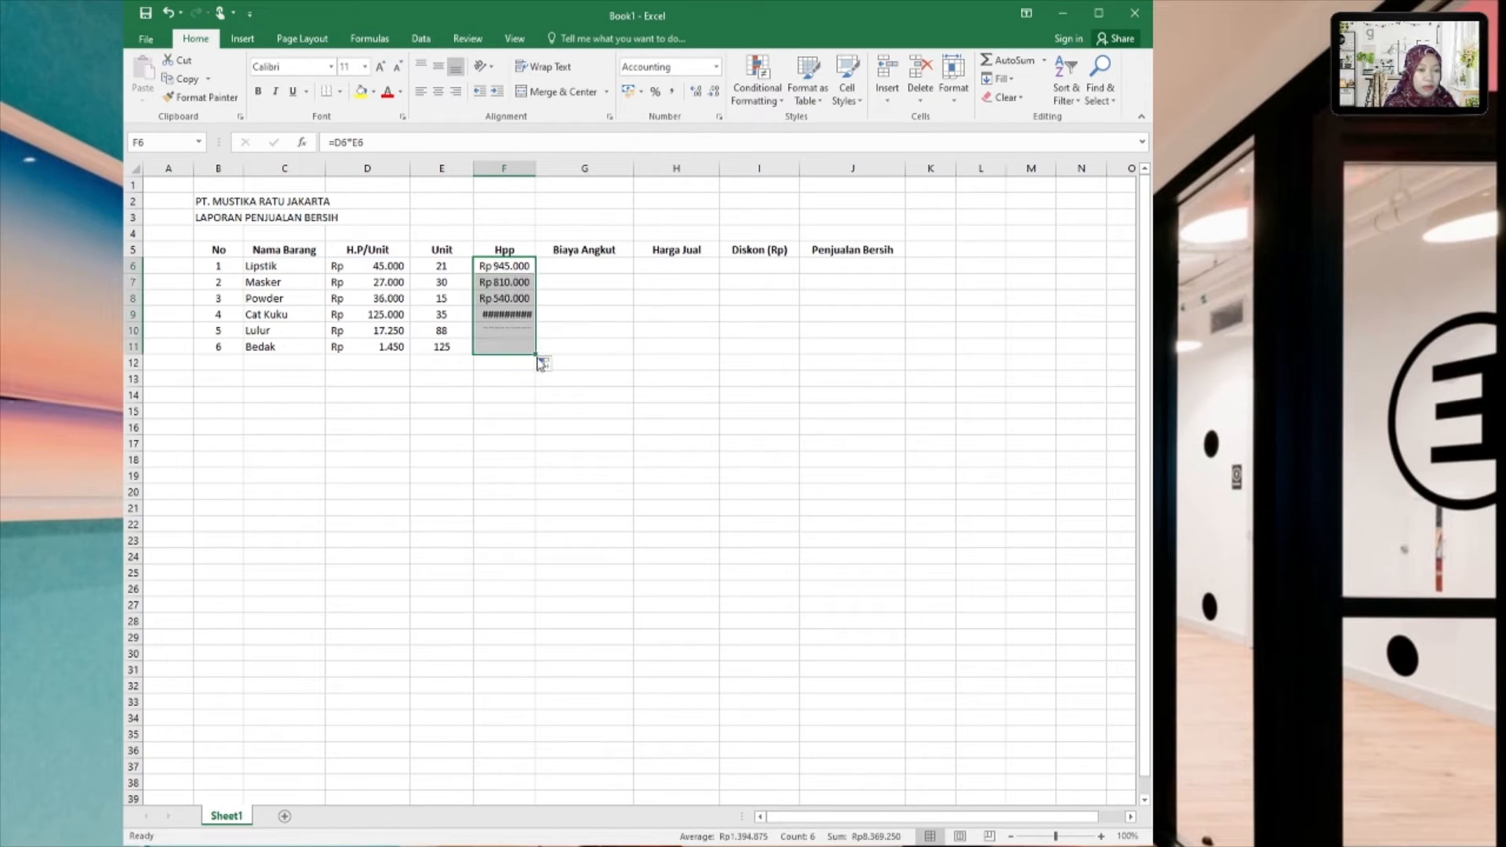
{"action": "left_click", "coordinate": [567, 415]}
{"action": "left_click_drag", "start_coordinate": [537, 169], "coordinate": [545, 169]}
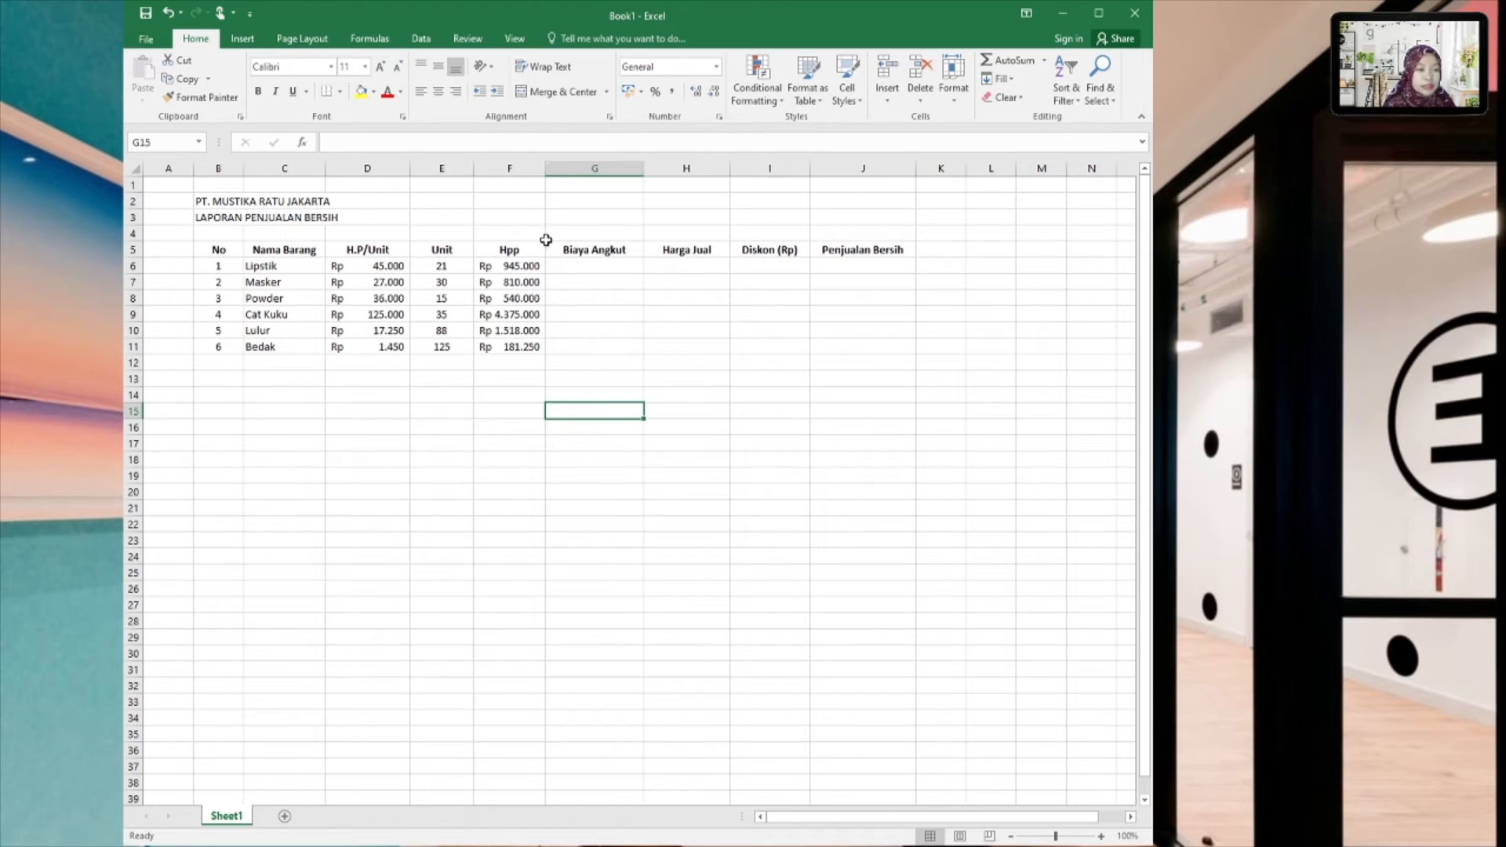
Step: Calculate the Biaya Angkut of Lipstik in G6 with =IF(D6<=19000;5%*F6;10%*F6) and copy the formula down to G11
{"action": "left_click", "coordinate": [532, 267]}
{"action": "left_click", "coordinate": [587, 272]}
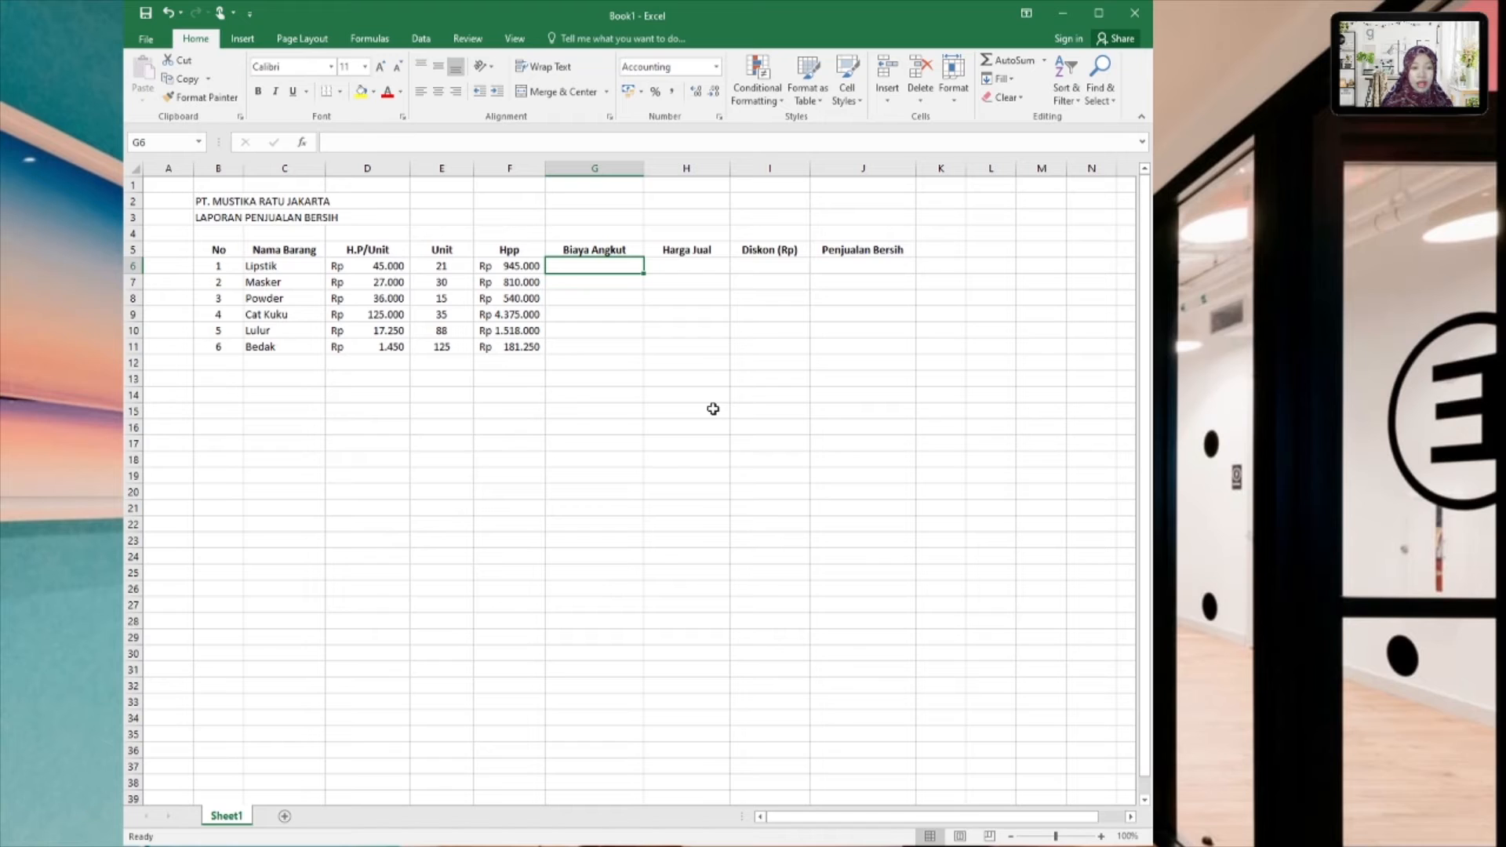
{"action": "type", "text": "=IF"}
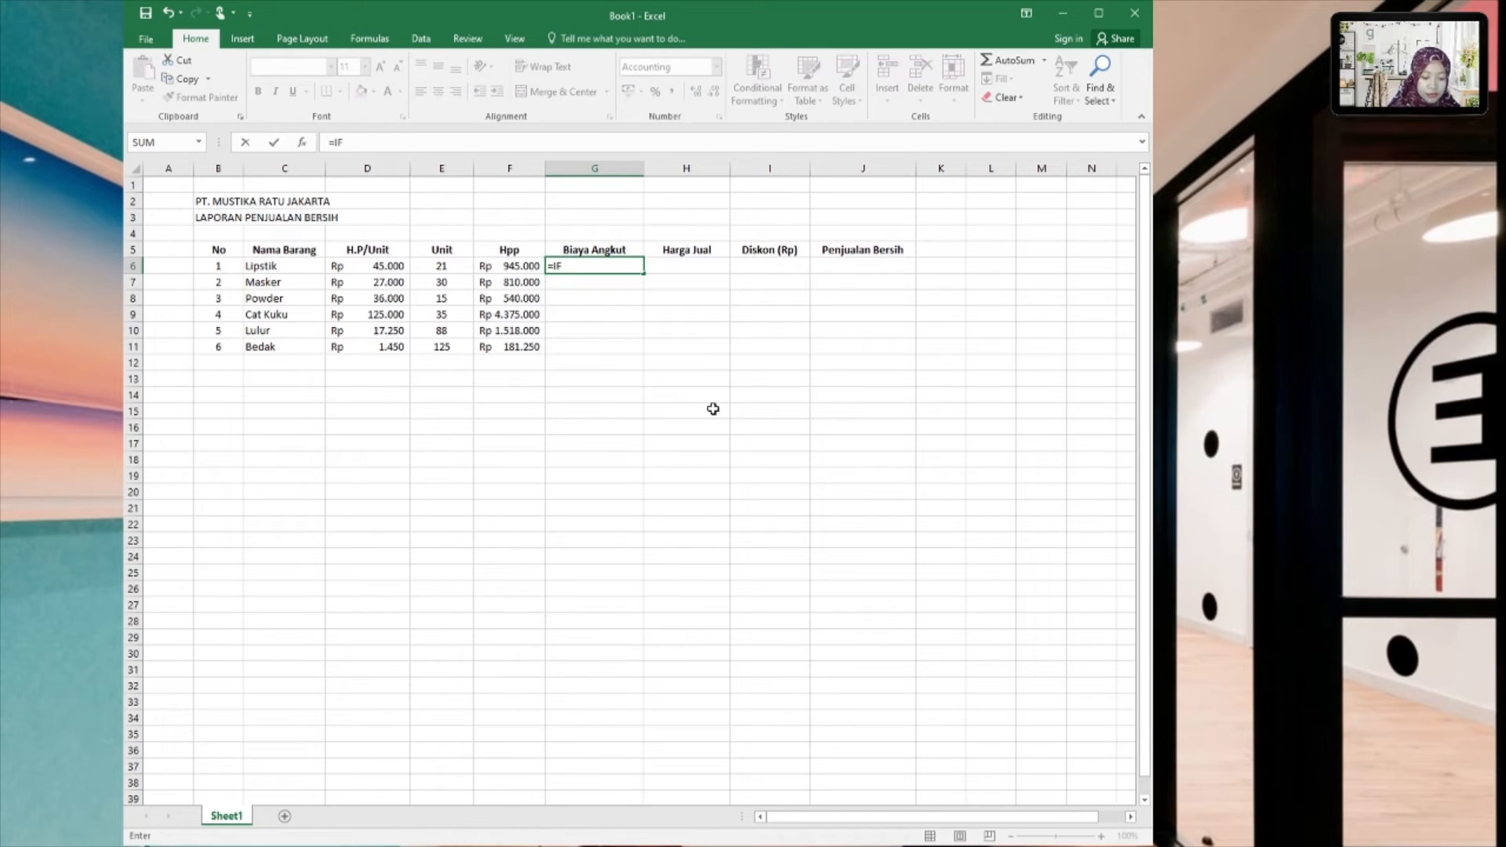
{"action": "type", "text": "("}
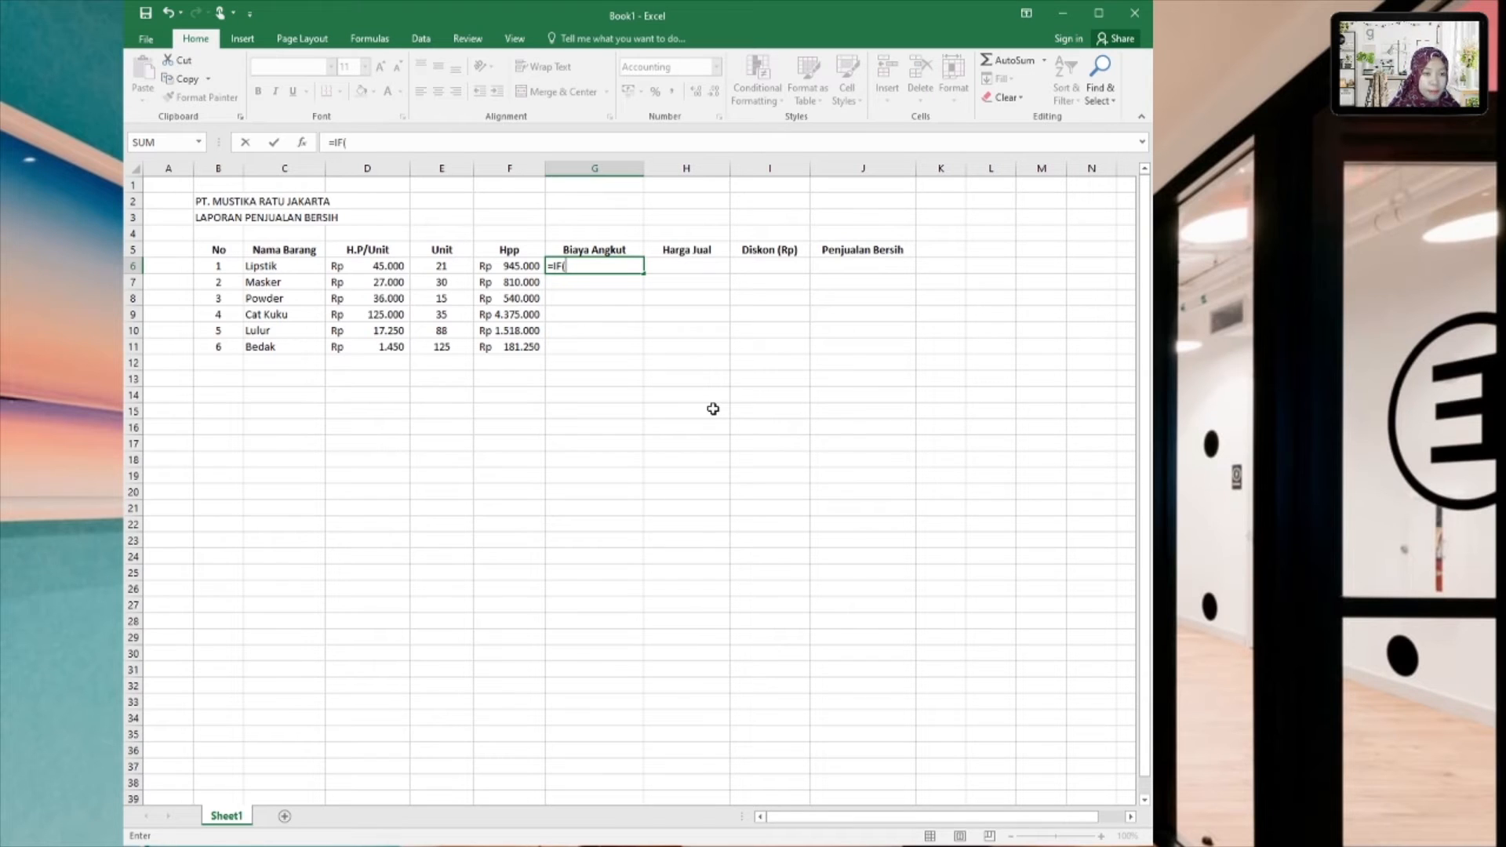
{"action": "left_click", "coordinate": [384, 267]}
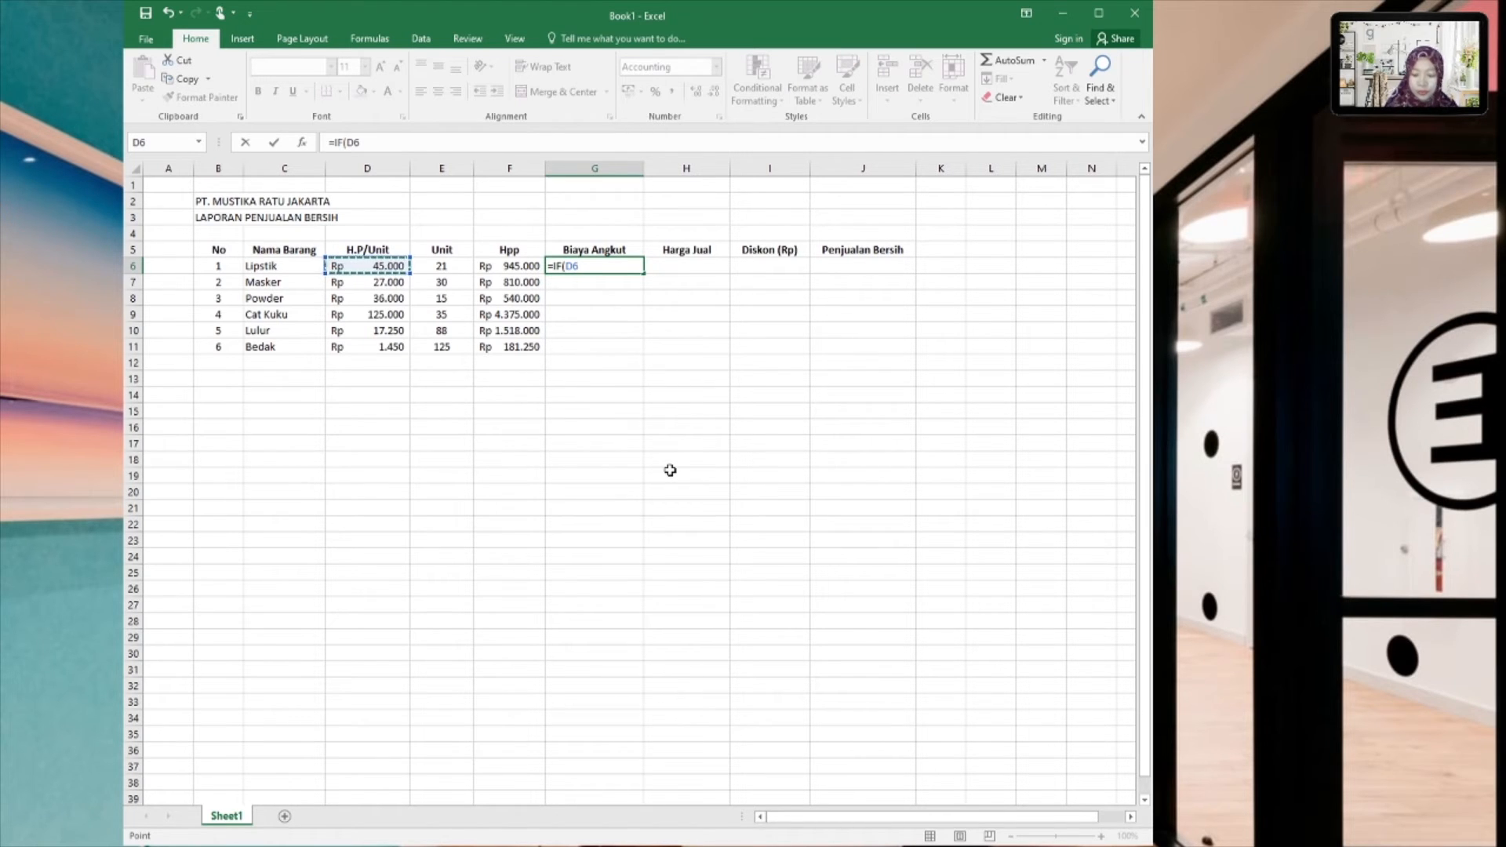
{"action": "type", "text": "<=19000"}
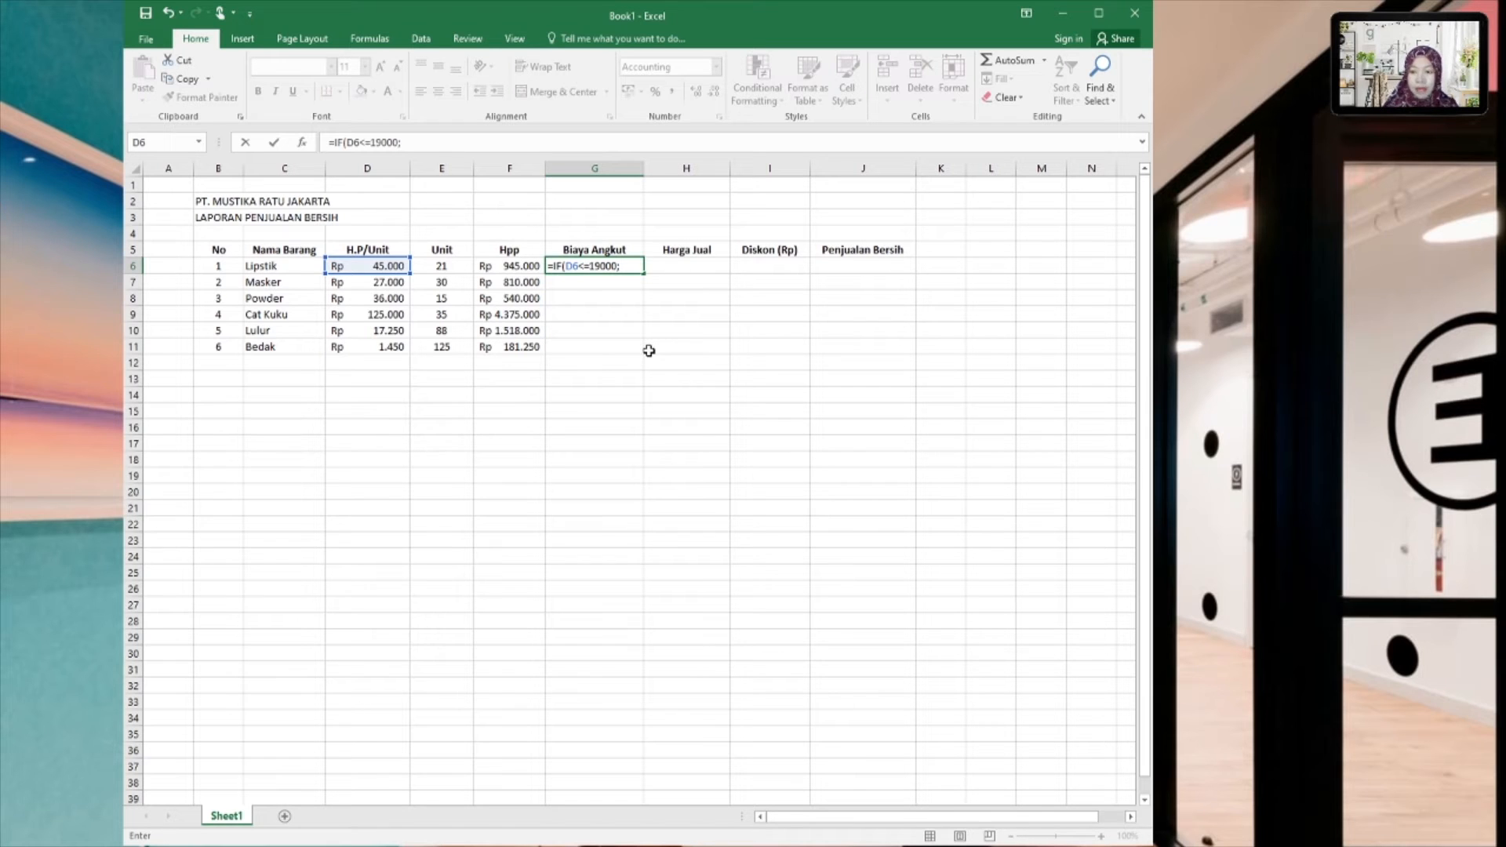
{"action": "type", "text": "5%"}
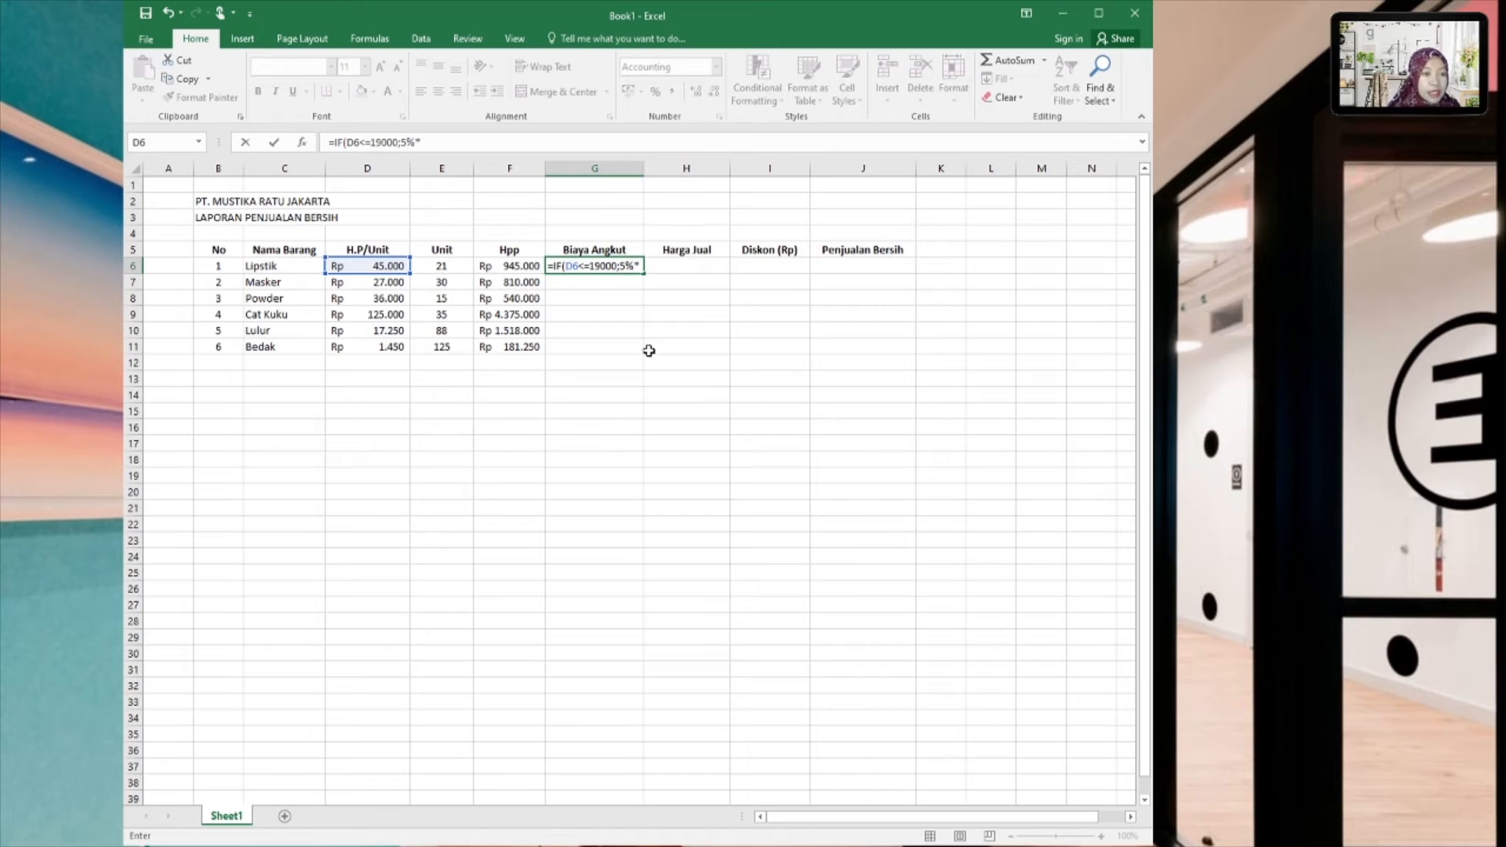
{"action": "type", "text": "*"}
{"action": "left_click", "coordinate": [503, 264]}
{"action": "type", "text": ";"}
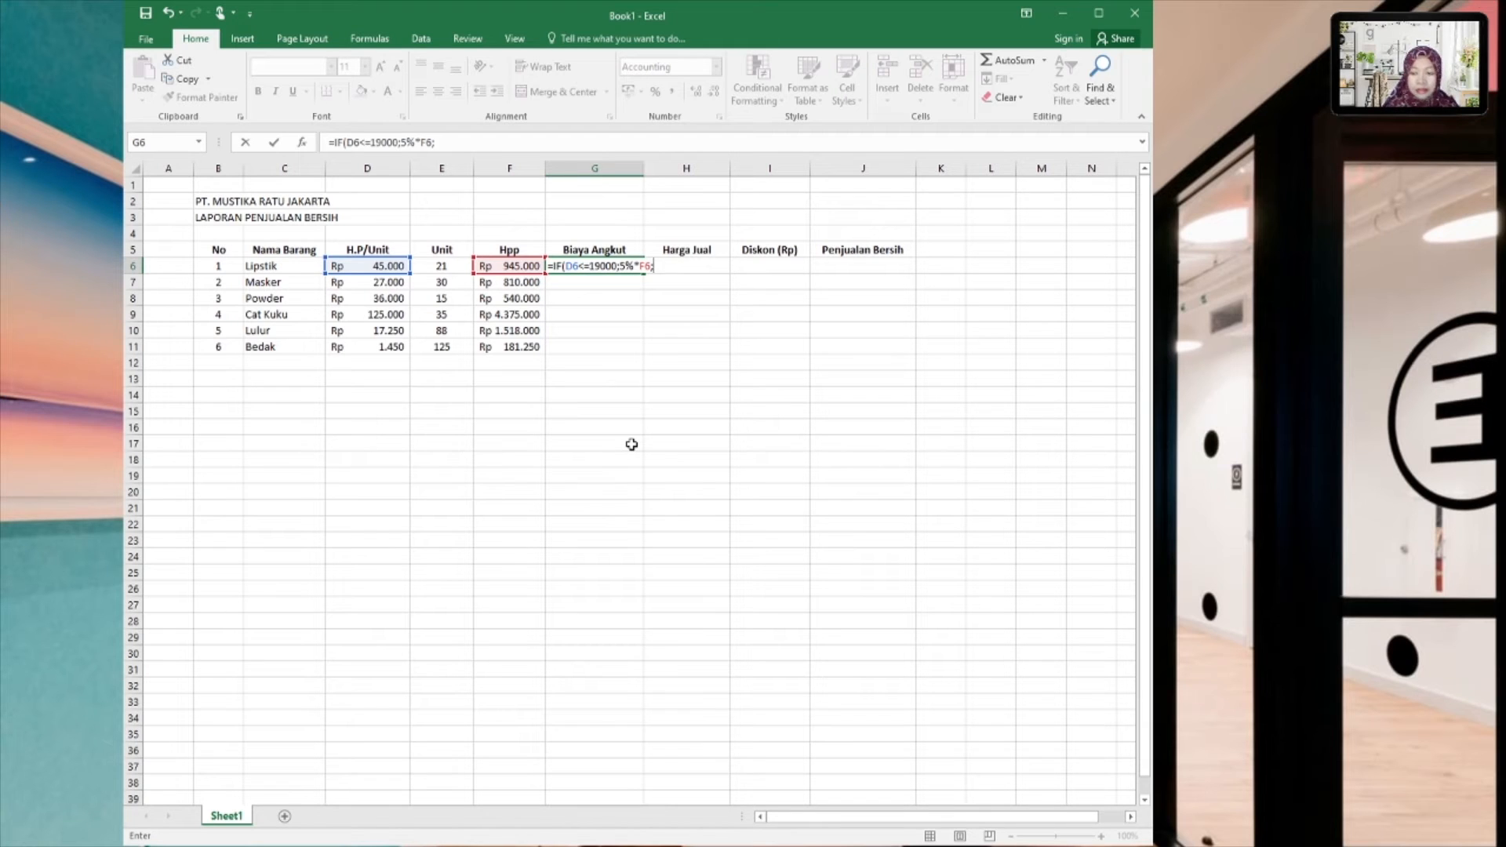
{"action": "type", "text": "10%"}
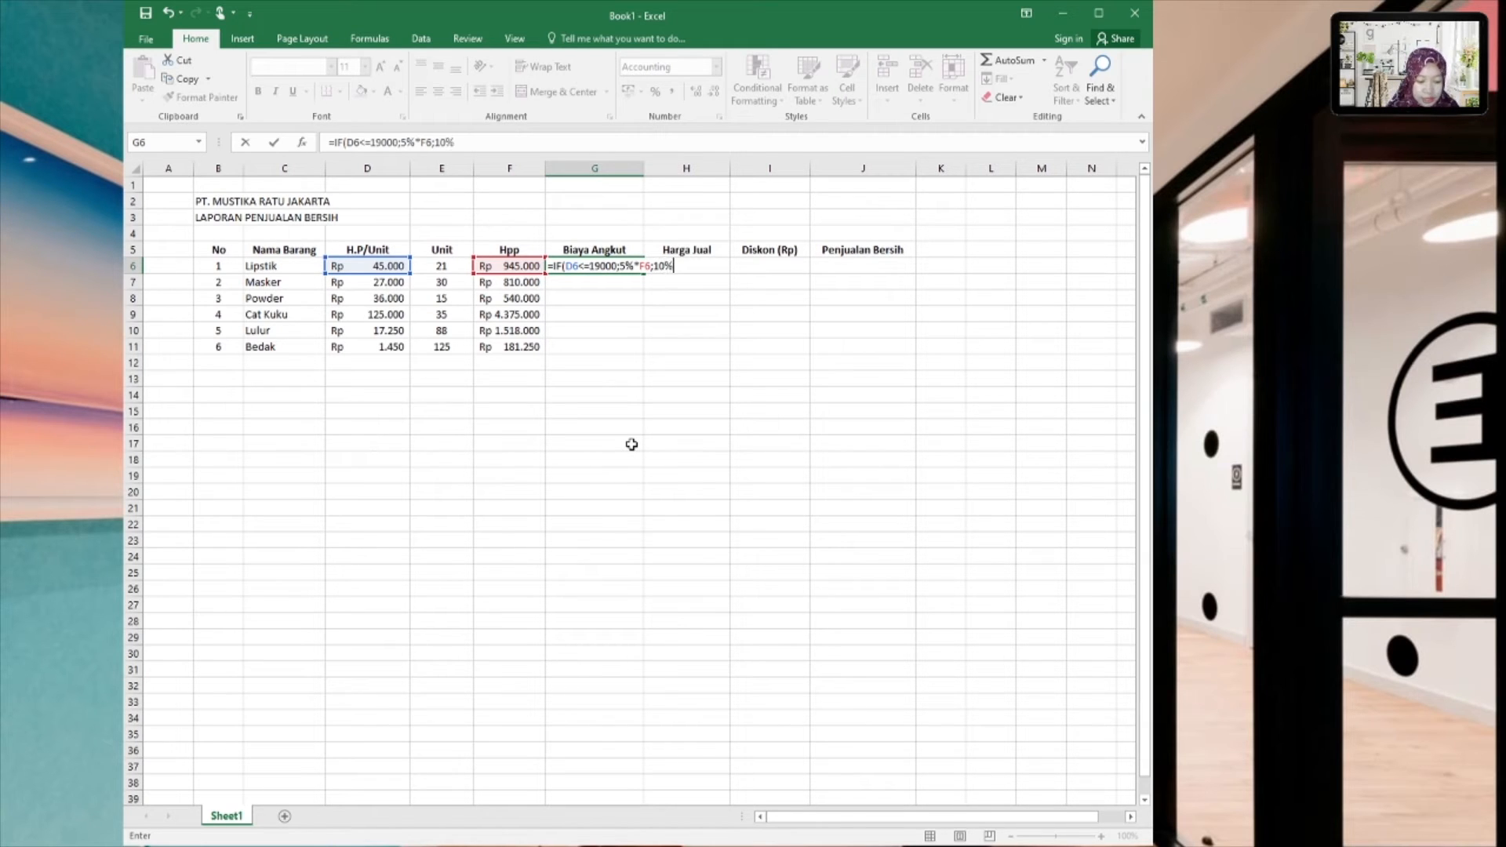
{"action": "type", "text": "*"}
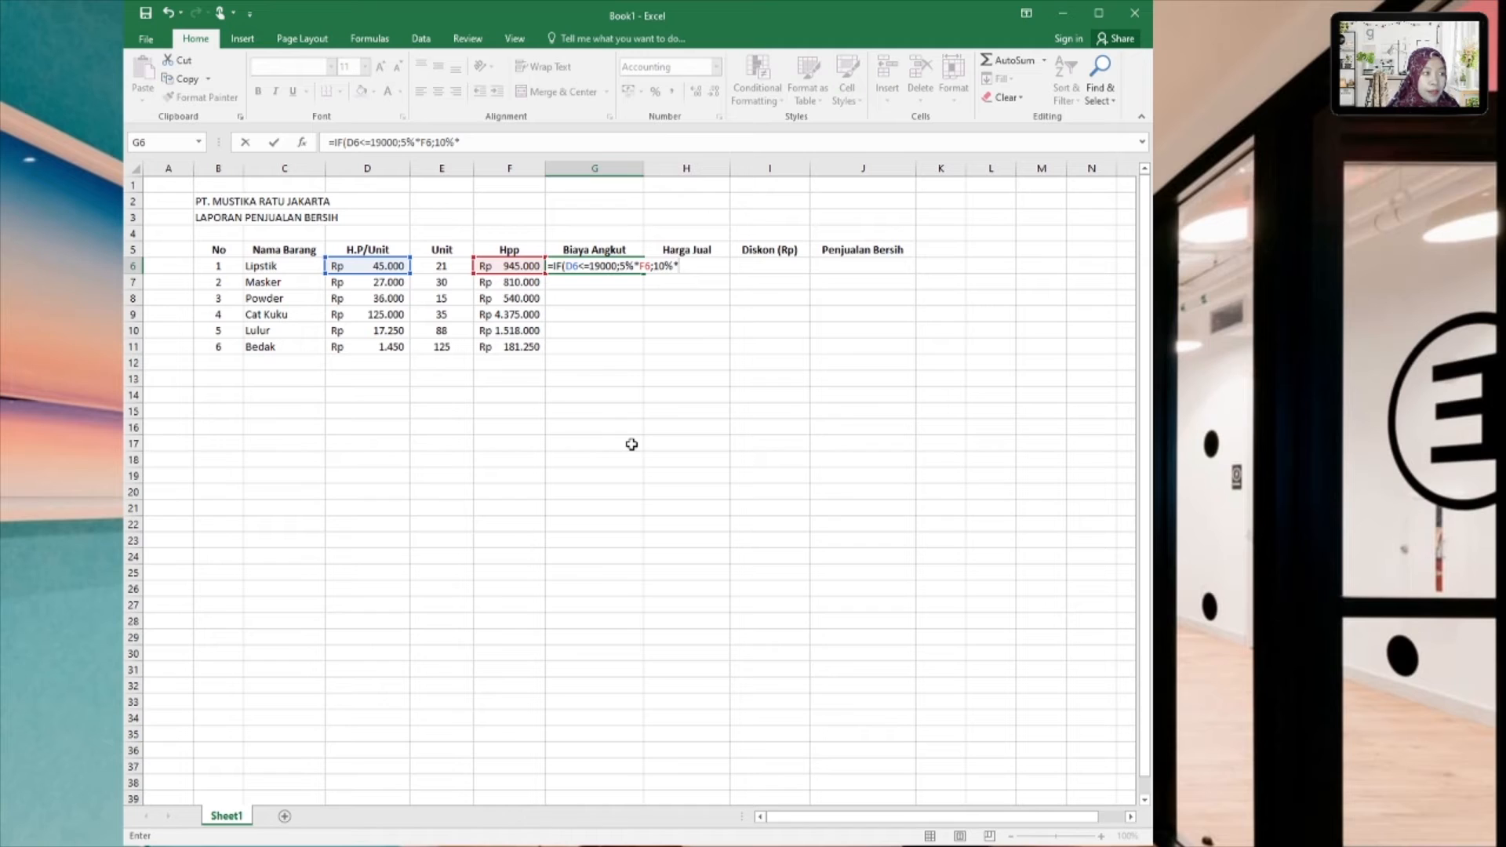
{"action": "type", "text": "F6"}
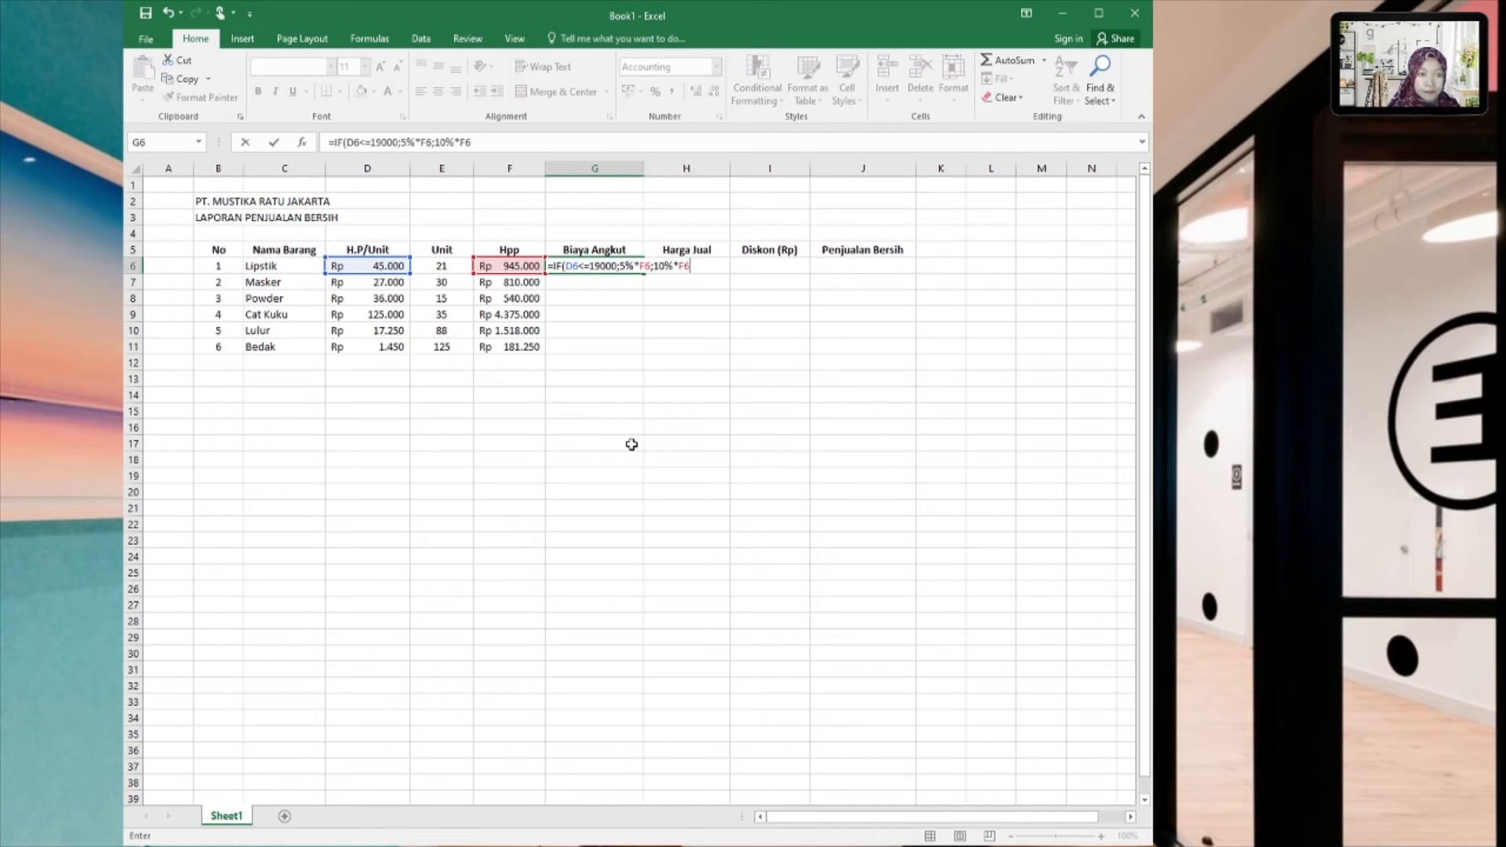
{"action": "key", "text": "Return"}
{"action": "key", "text": "Up"}
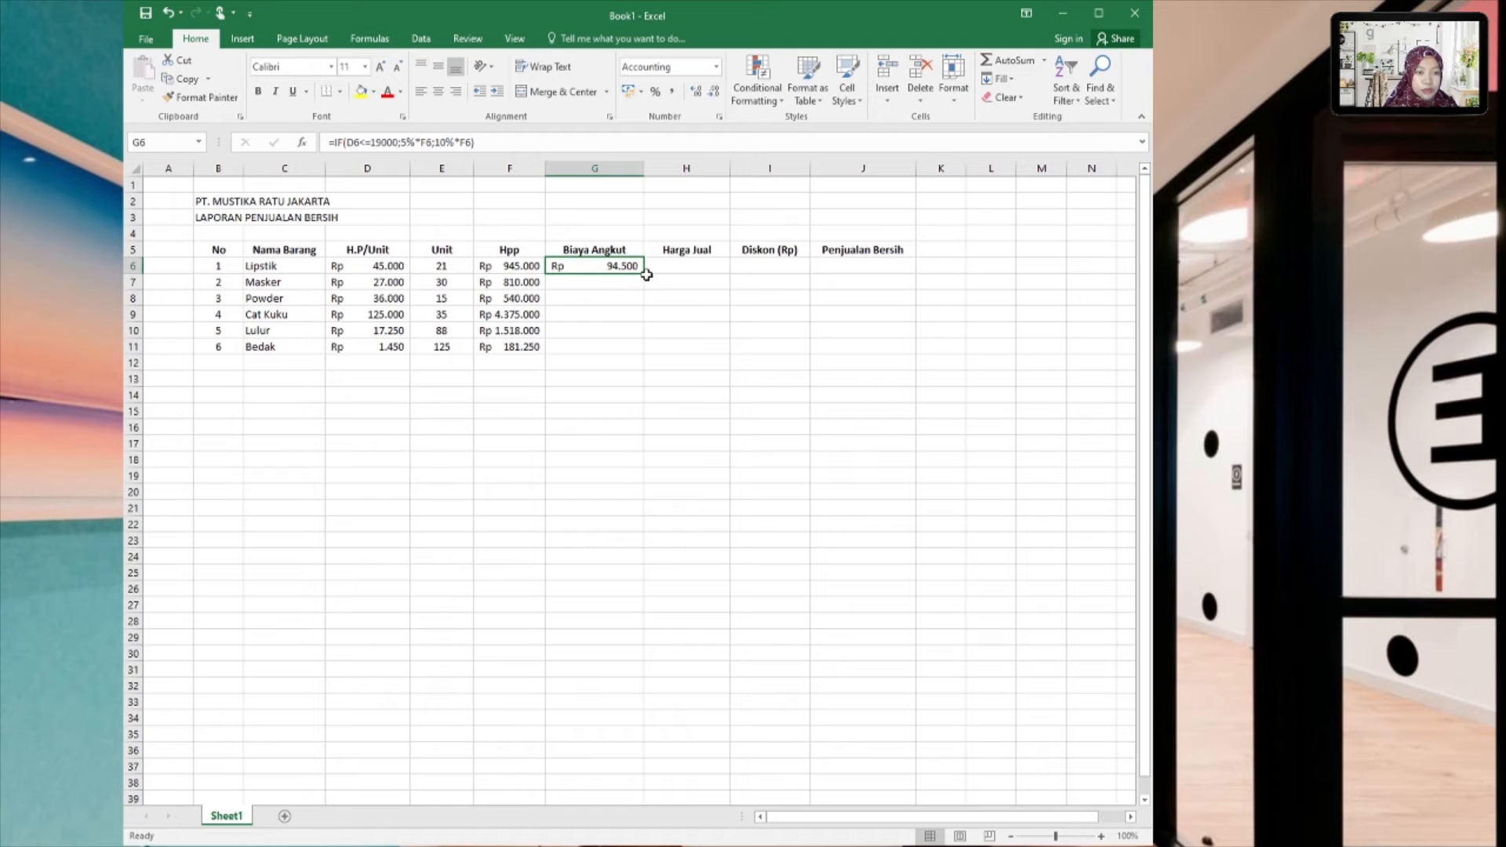
{"action": "left_click_drag", "start_coordinate": [644, 274], "coordinate": [632, 351]}
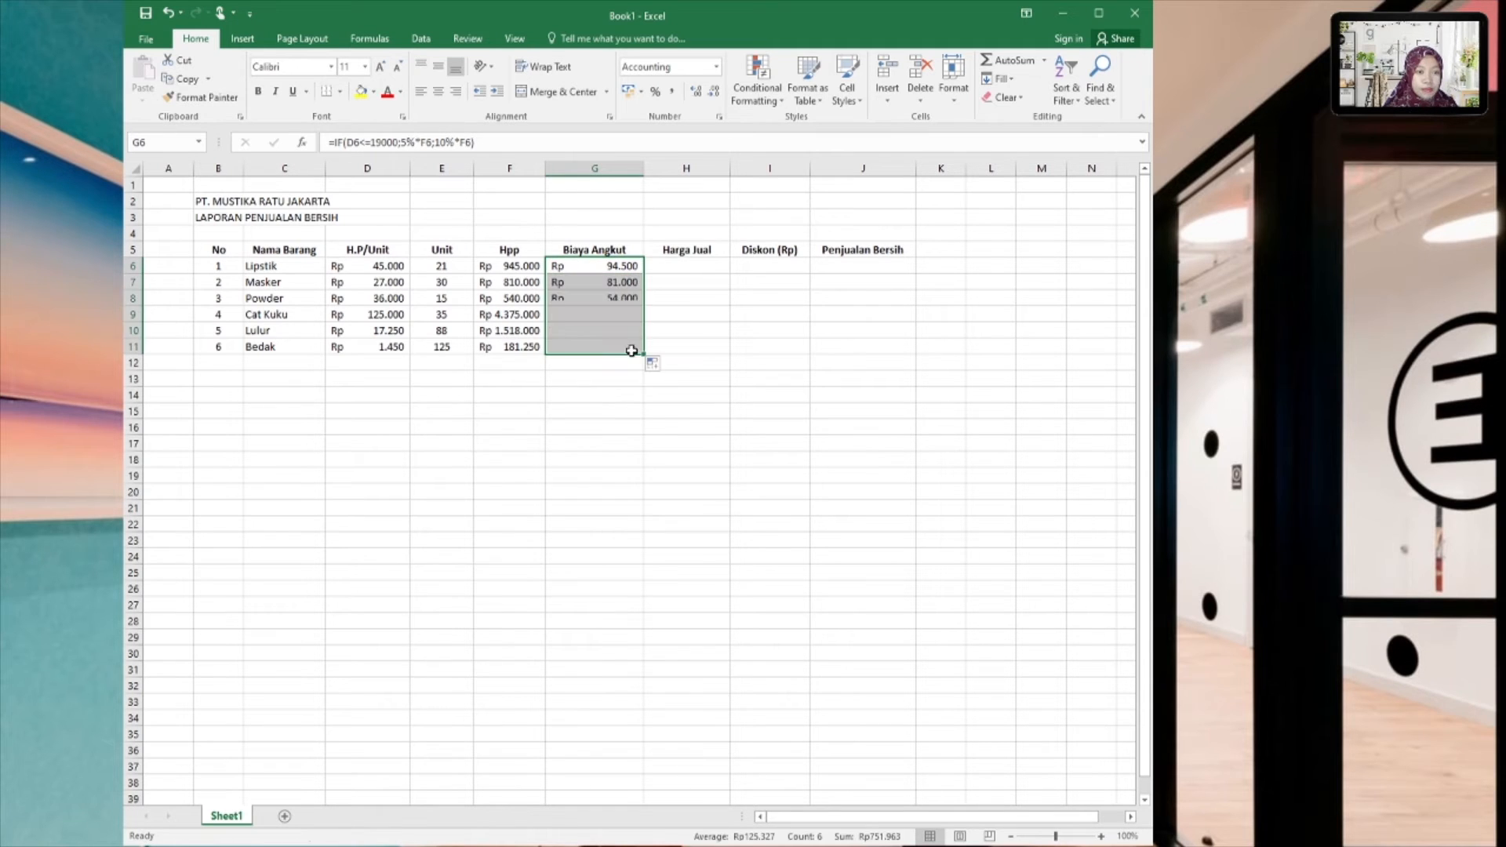
Step: Calculate the Harga Jual of Lipstik in H6 with =F6+G6 and copy the formula down to H11
{"action": "key", "text": "Right"}
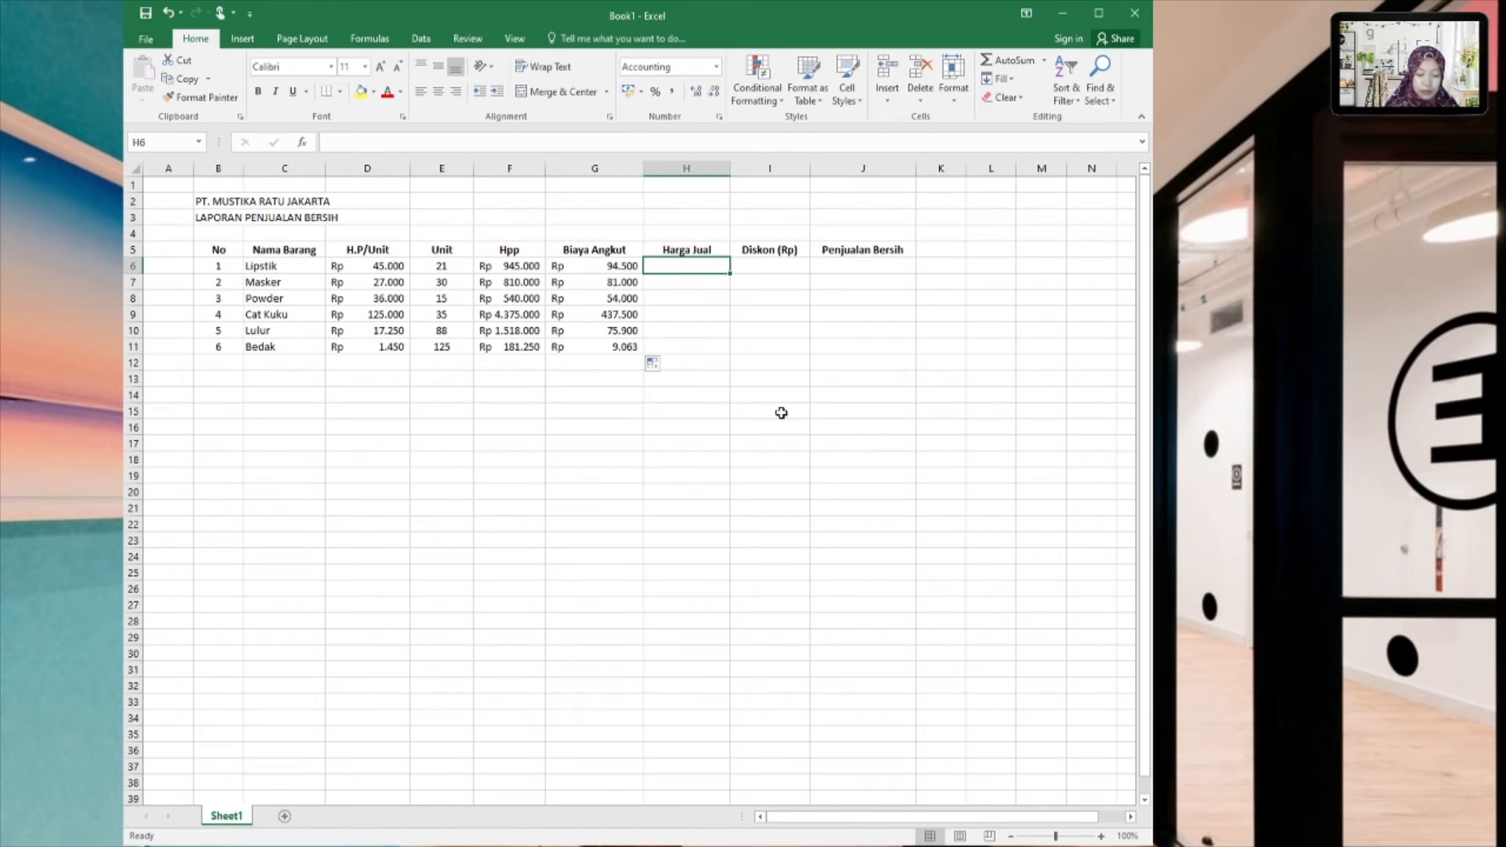
{"action": "type", "text": "="}
{"action": "left_click", "coordinate": [527, 266]}
{"action": "type", "text": "+"}
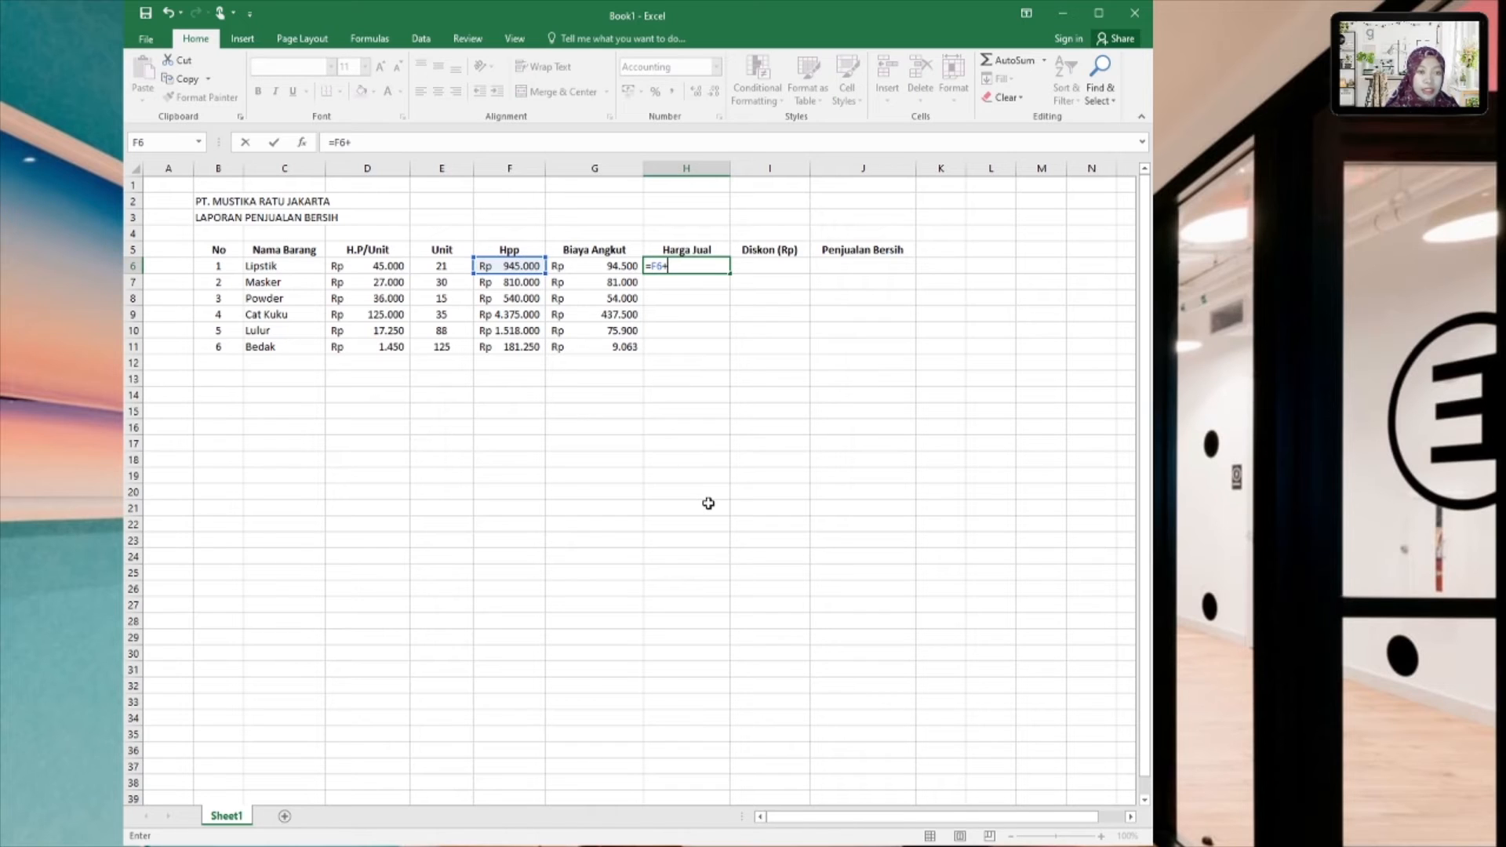
{"action": "left_click", "coordinate": [589, 269]}
{"action": "key", "text": "Return"}
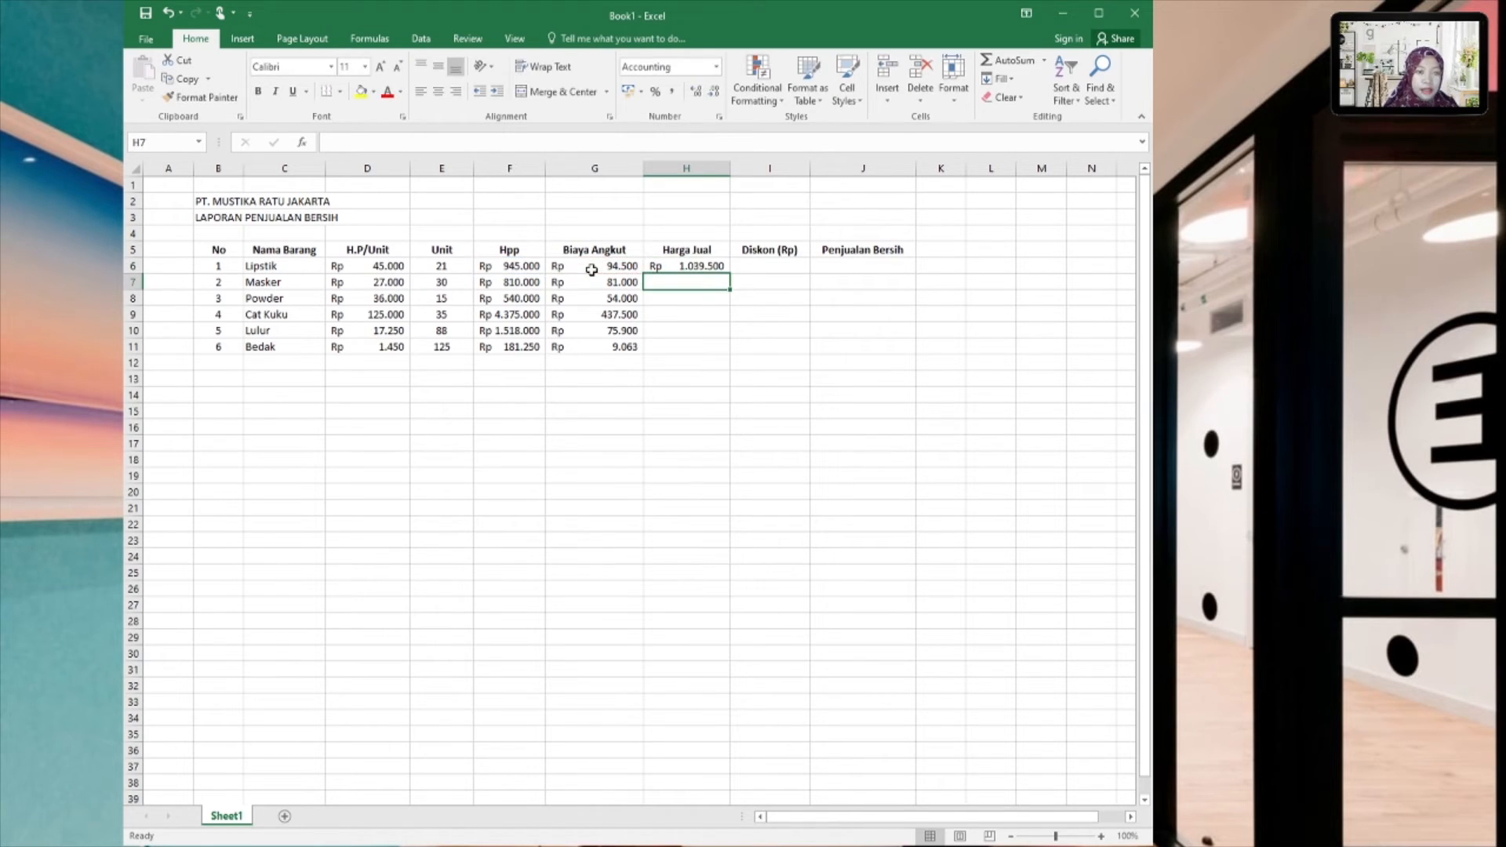
{"action": "left_click", "coordinate": [655, 265]}
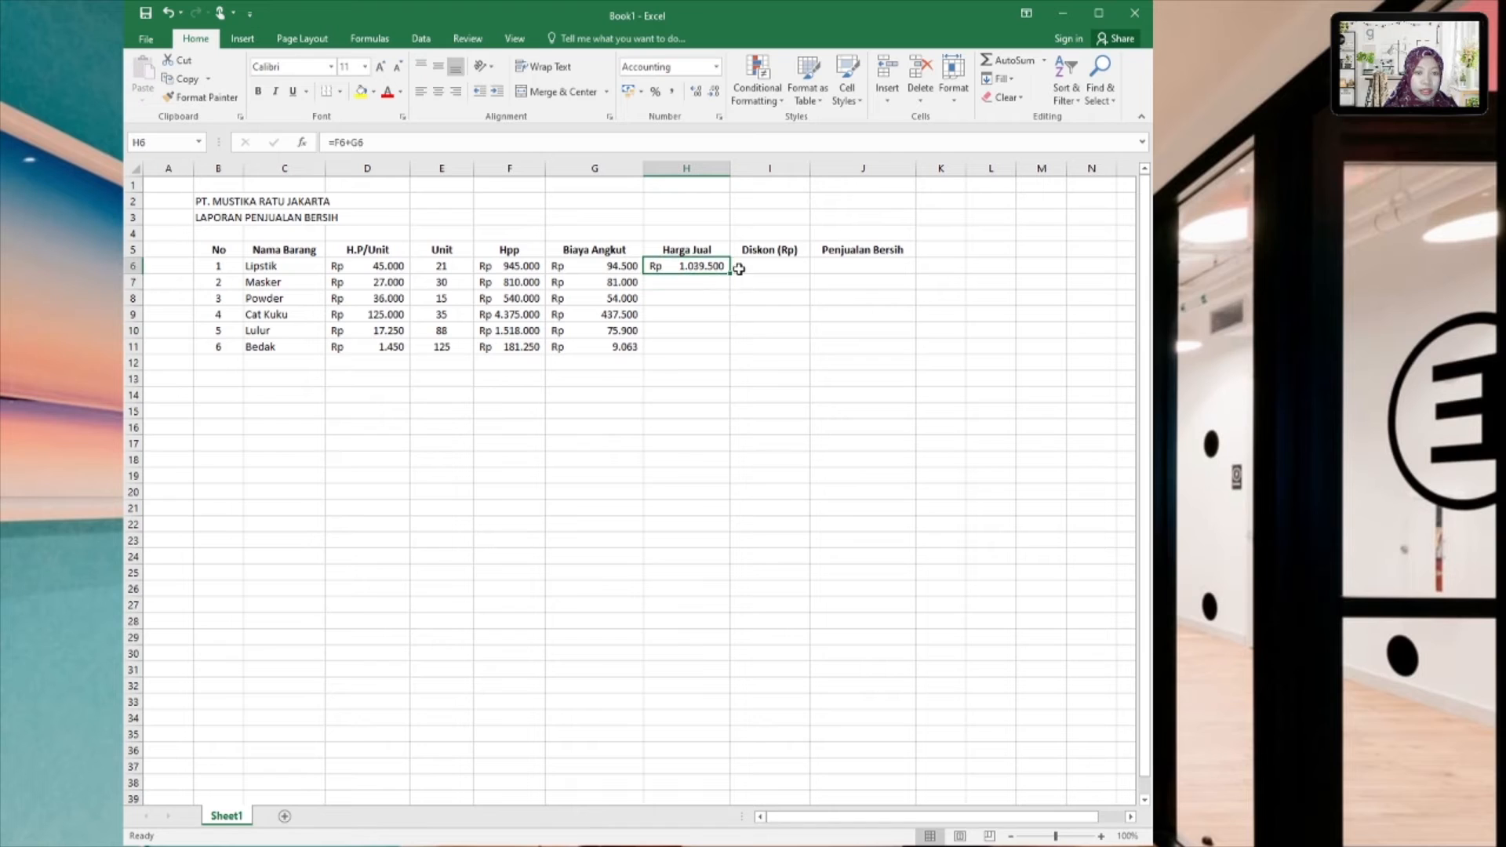
{"action": "left_click_drag", "start_coordinate": [730, 273], "coordinate": [727, 355]}
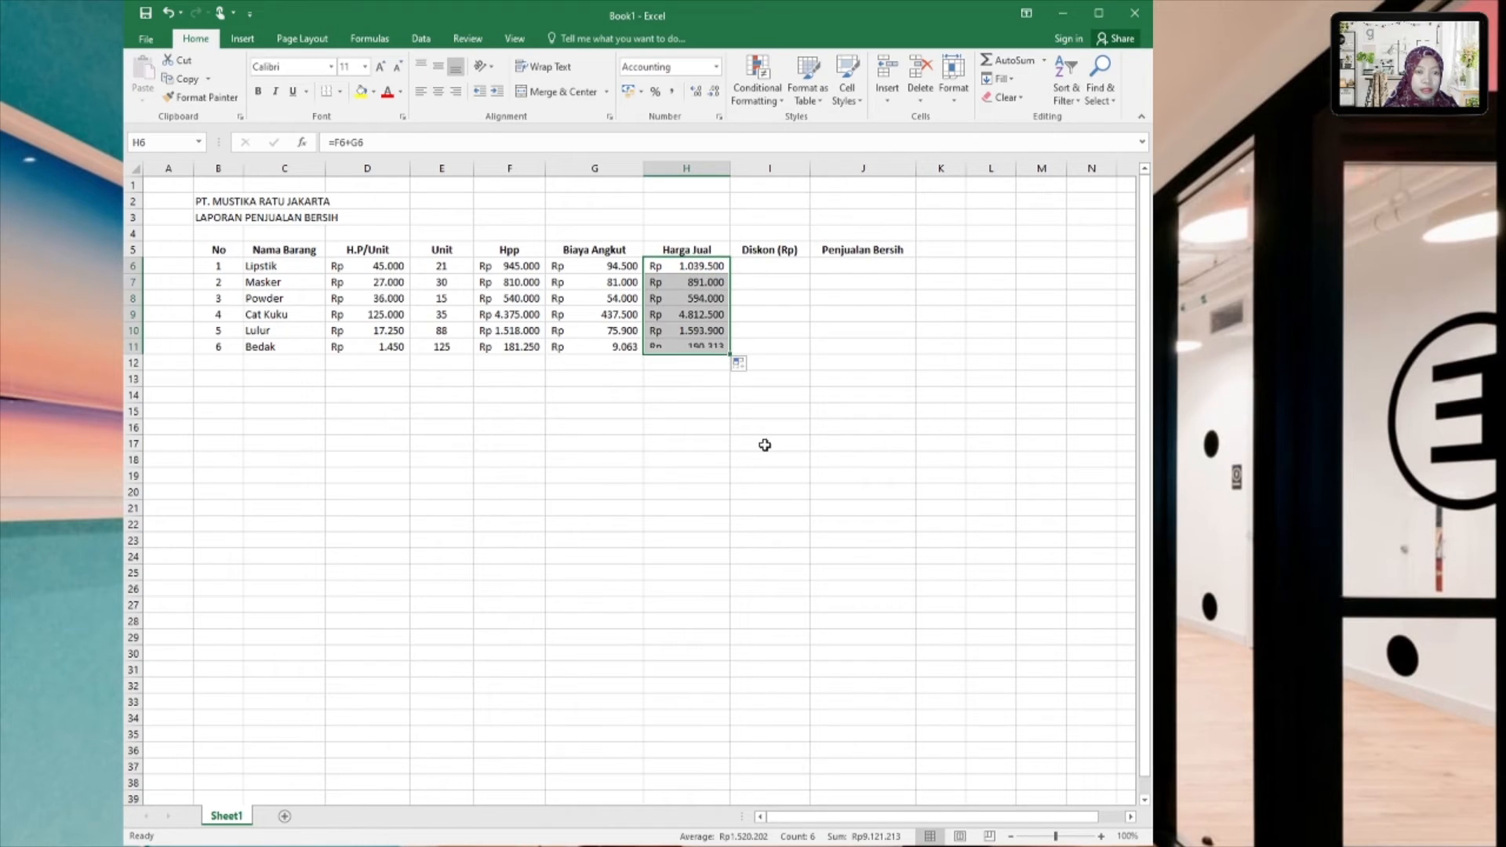
{"action": "left_click", "coordinate": [767, 440]}
Step: Start the Diskon (Rp) formula in I6 with an IF that gives 1%*H6 when H6<=350000
{"action": "left_click", "coordinate": [758, 264]}
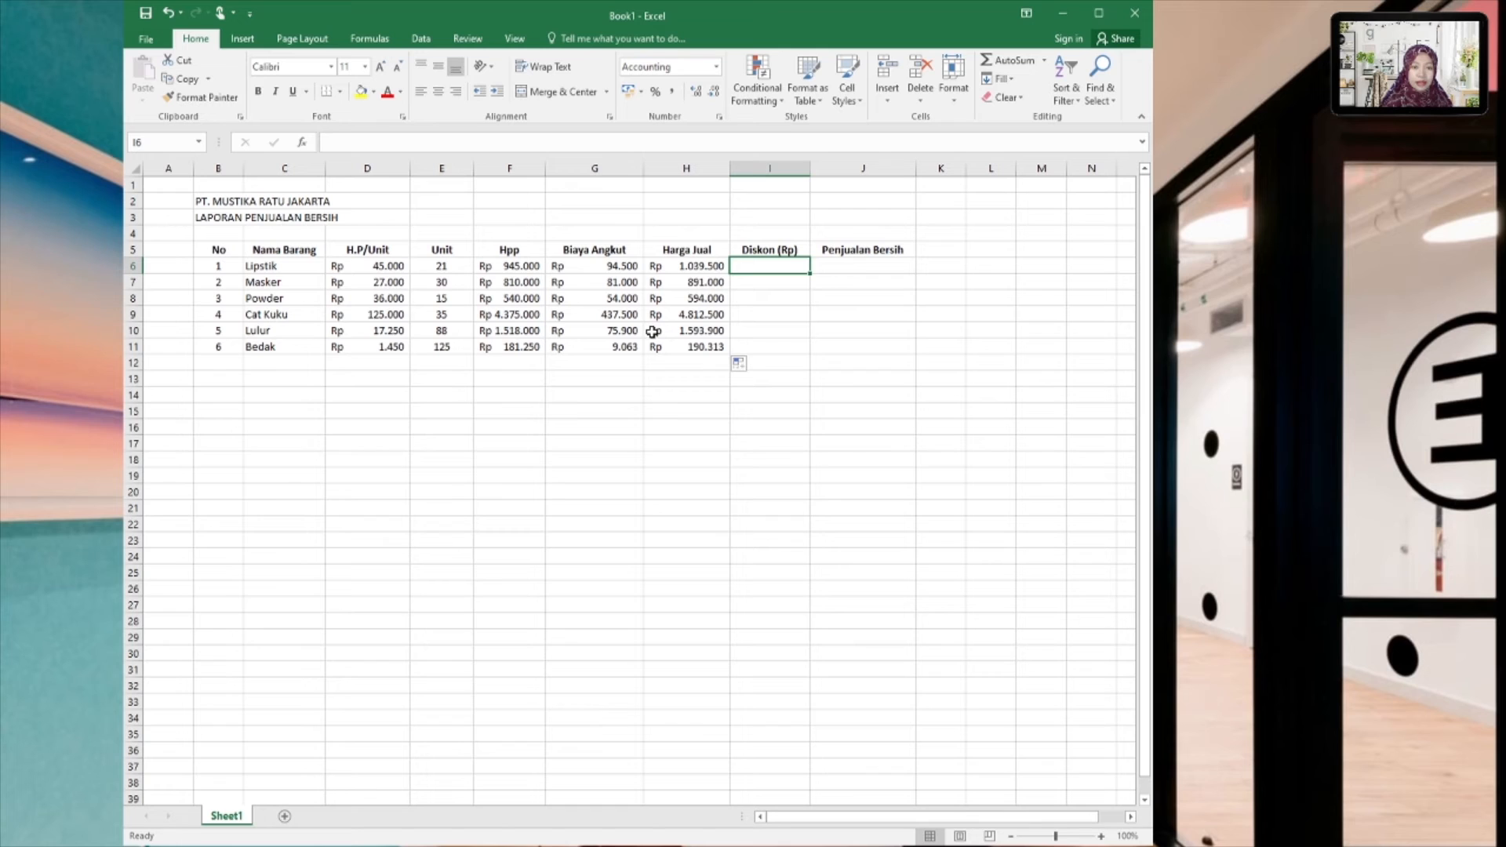
{"action": "type", "text": "="}
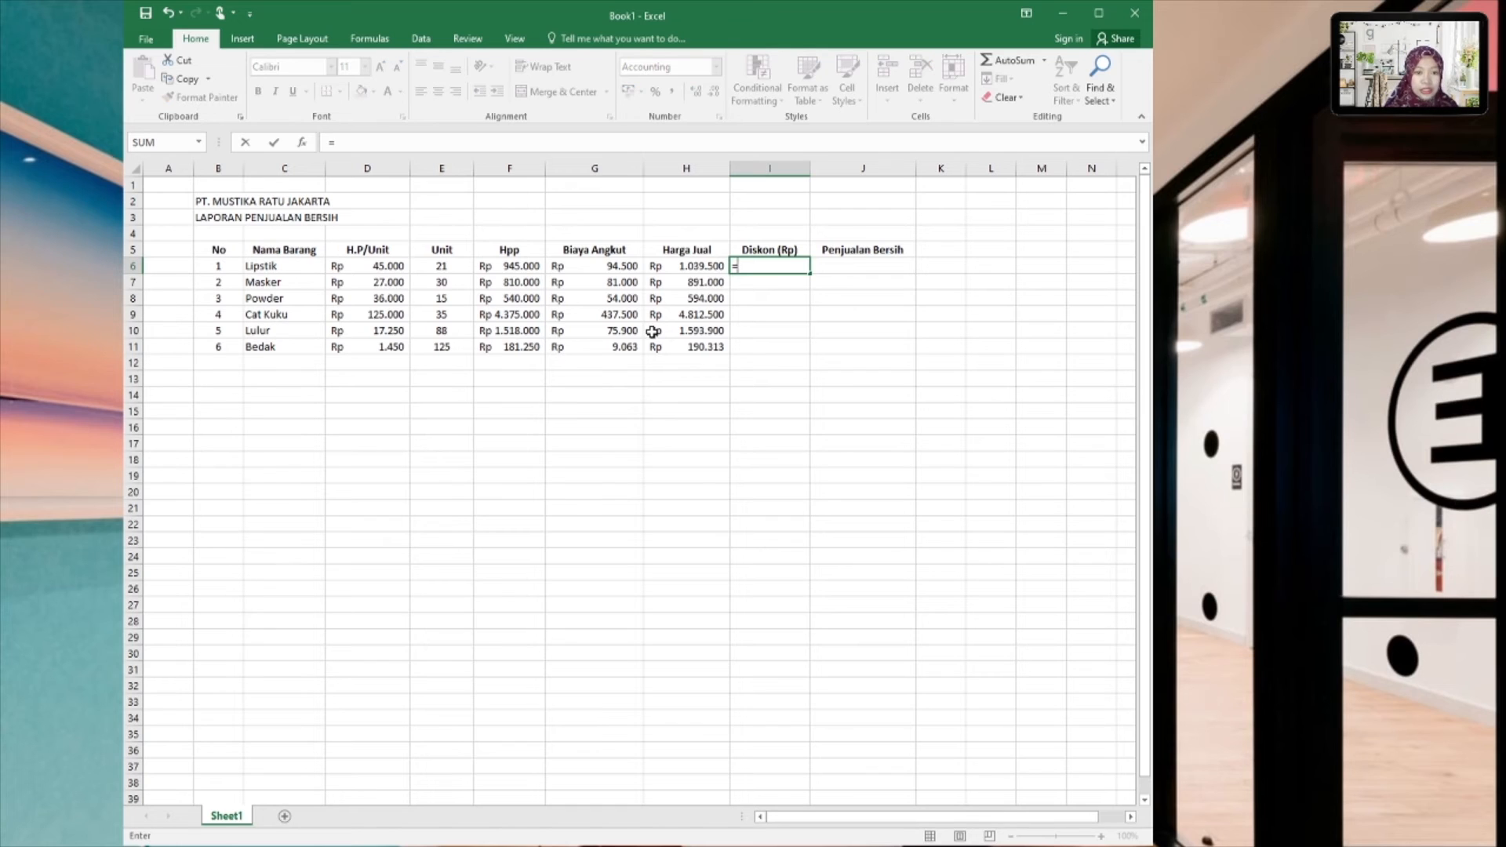
{"action": "type", "text": "IF("}
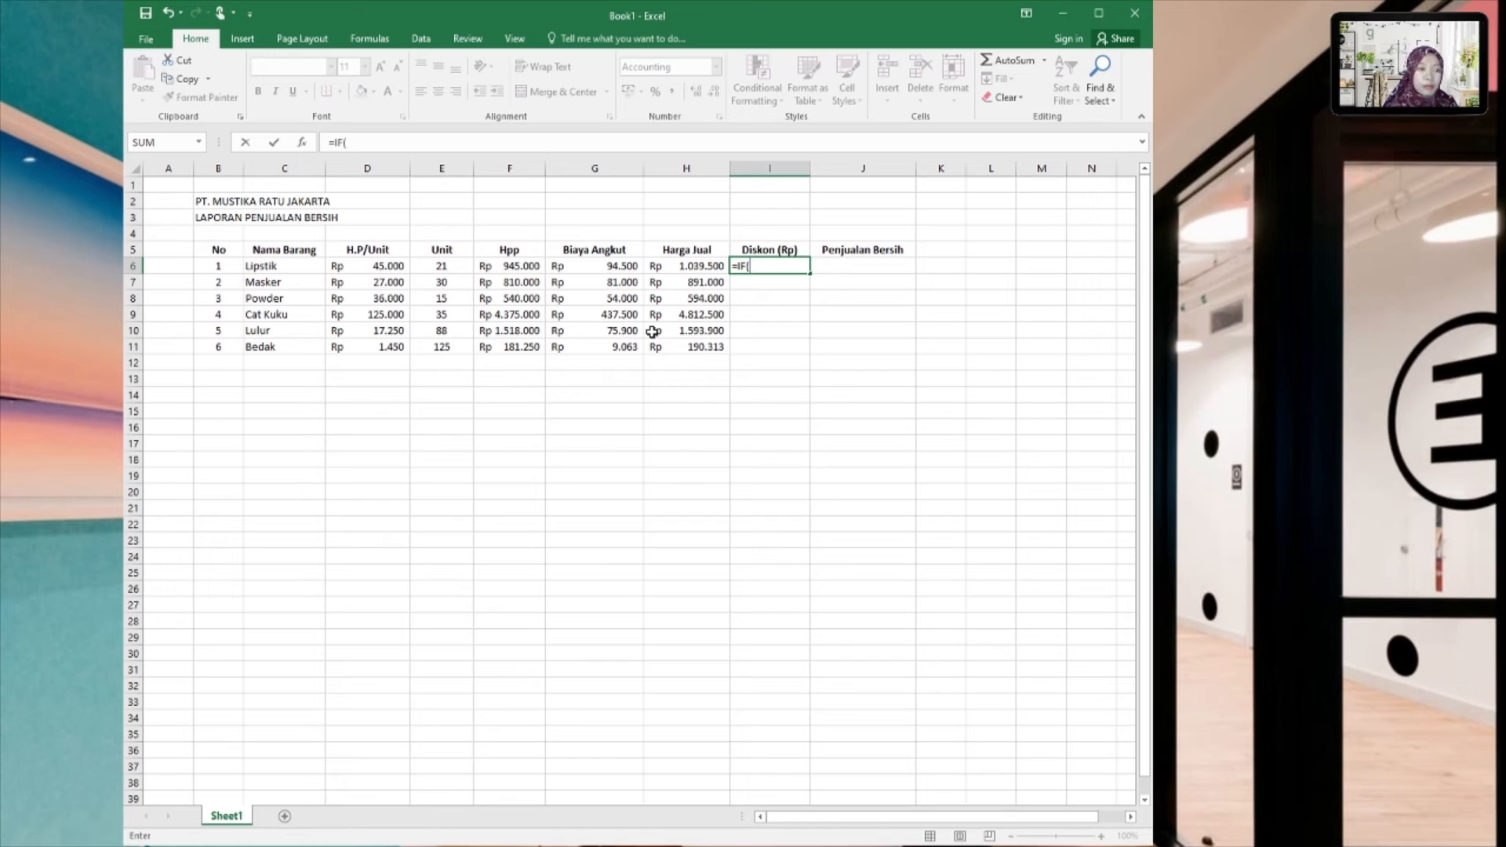
{"action": "left_click", "coordinate": [690, 267]}
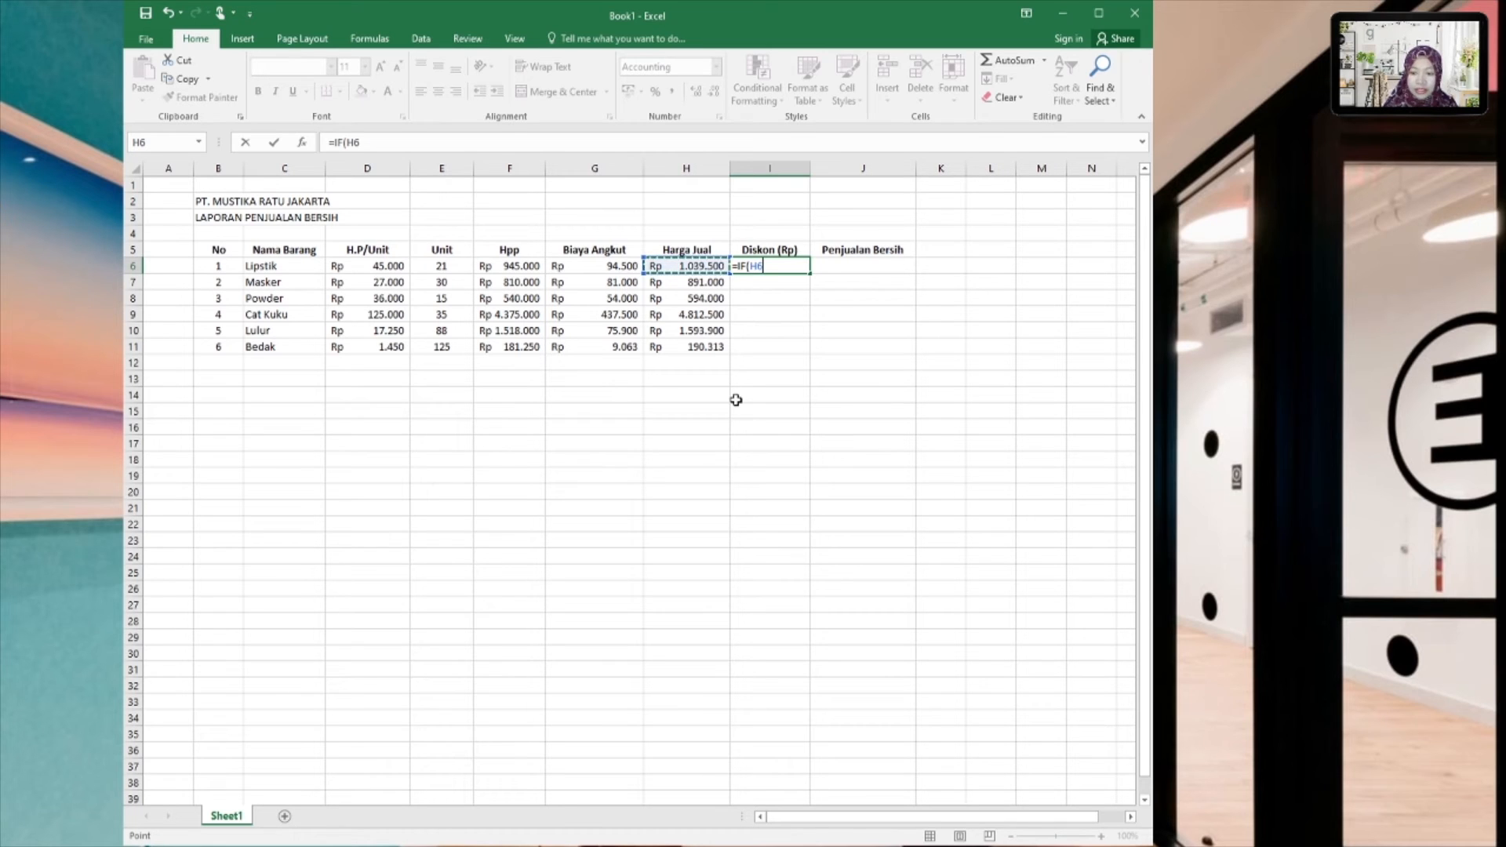
{"action": "type", "text": "<"}
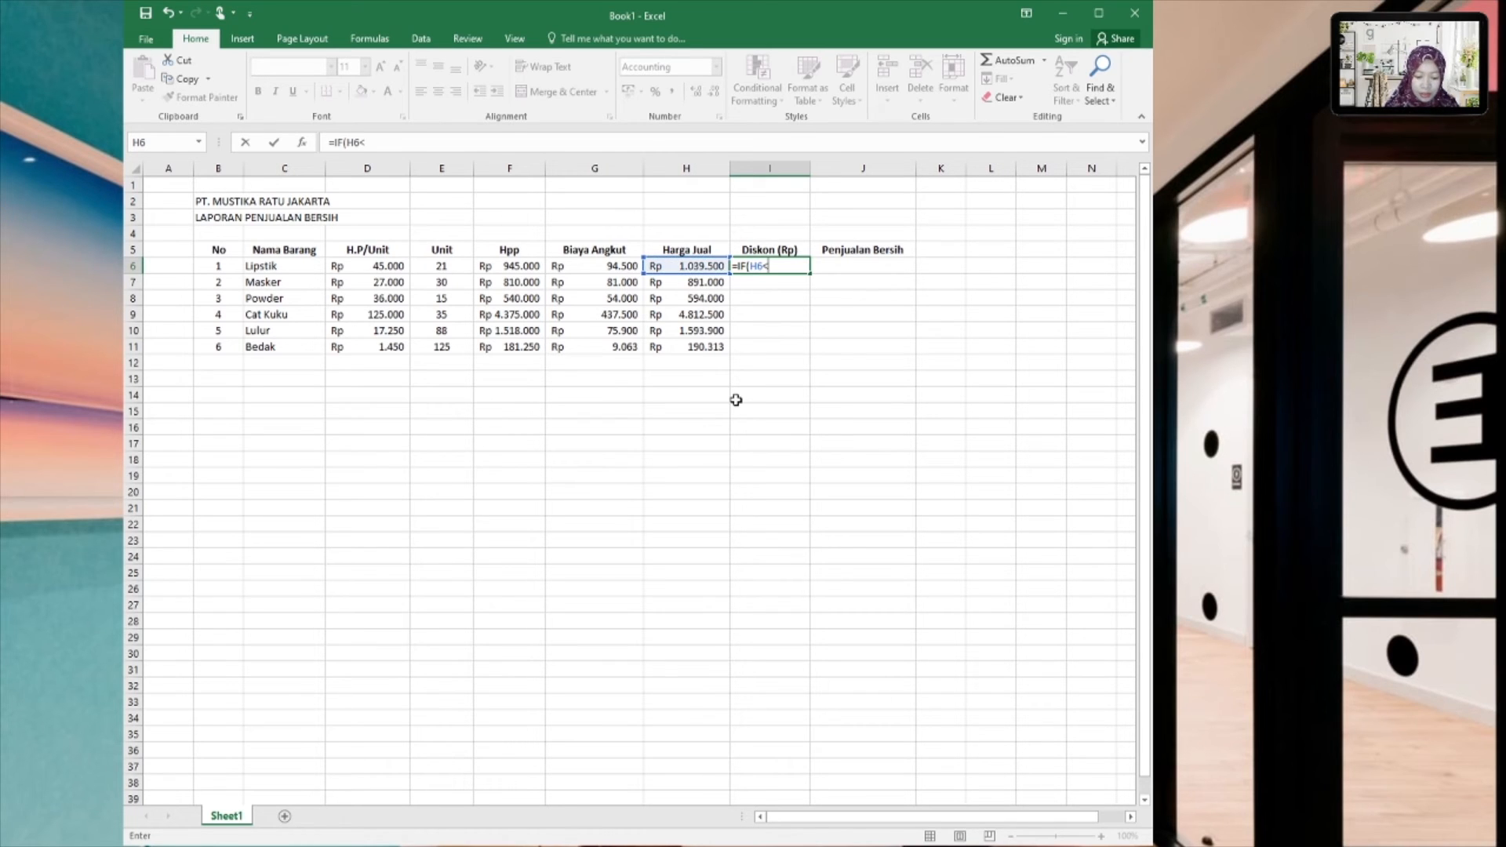
{"action": "type", "text": "="}
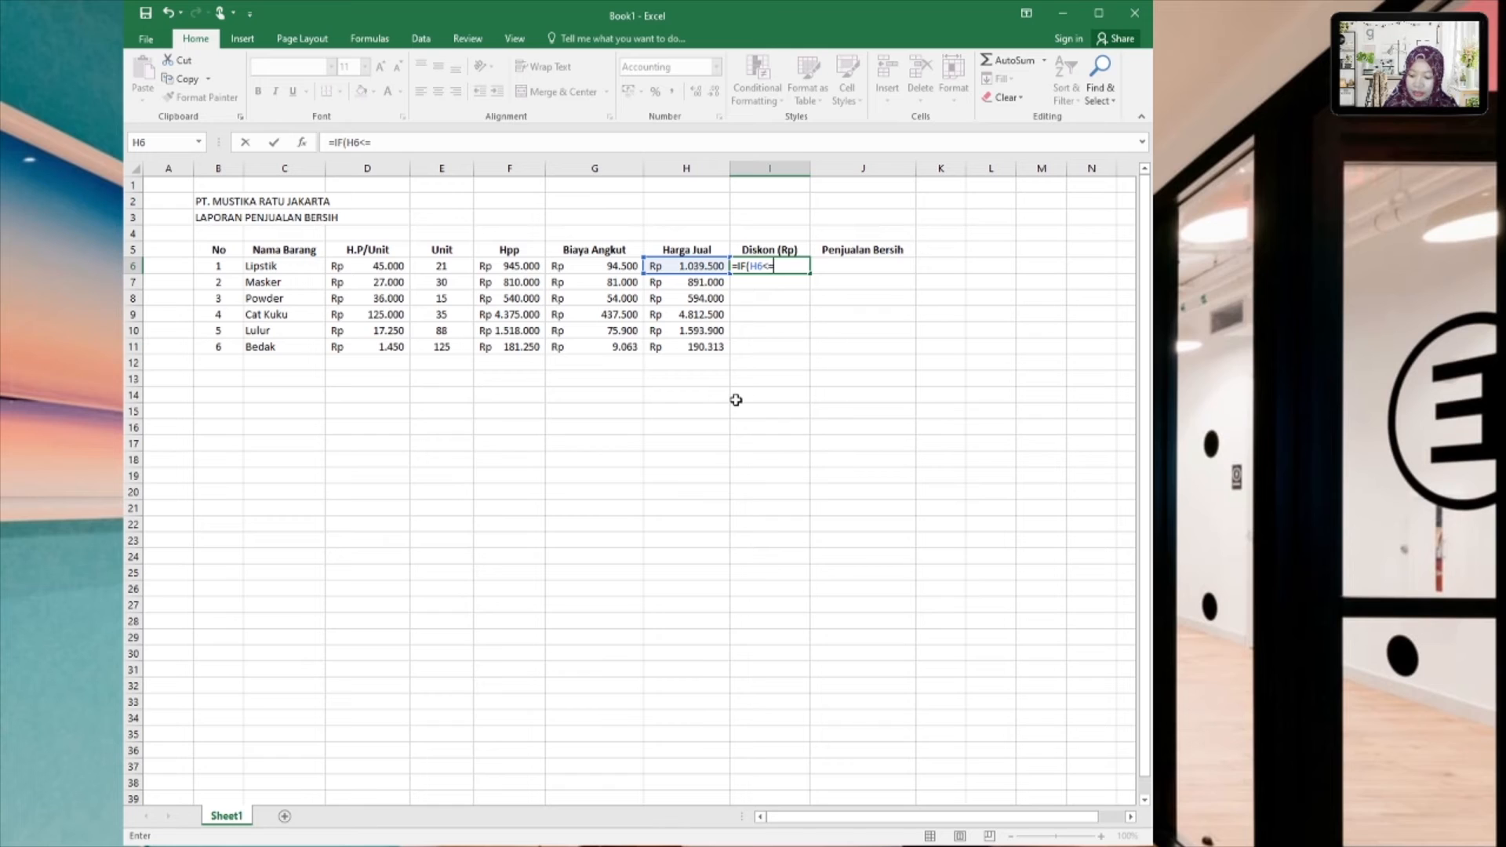
{"action": "type", "text": "350000"}
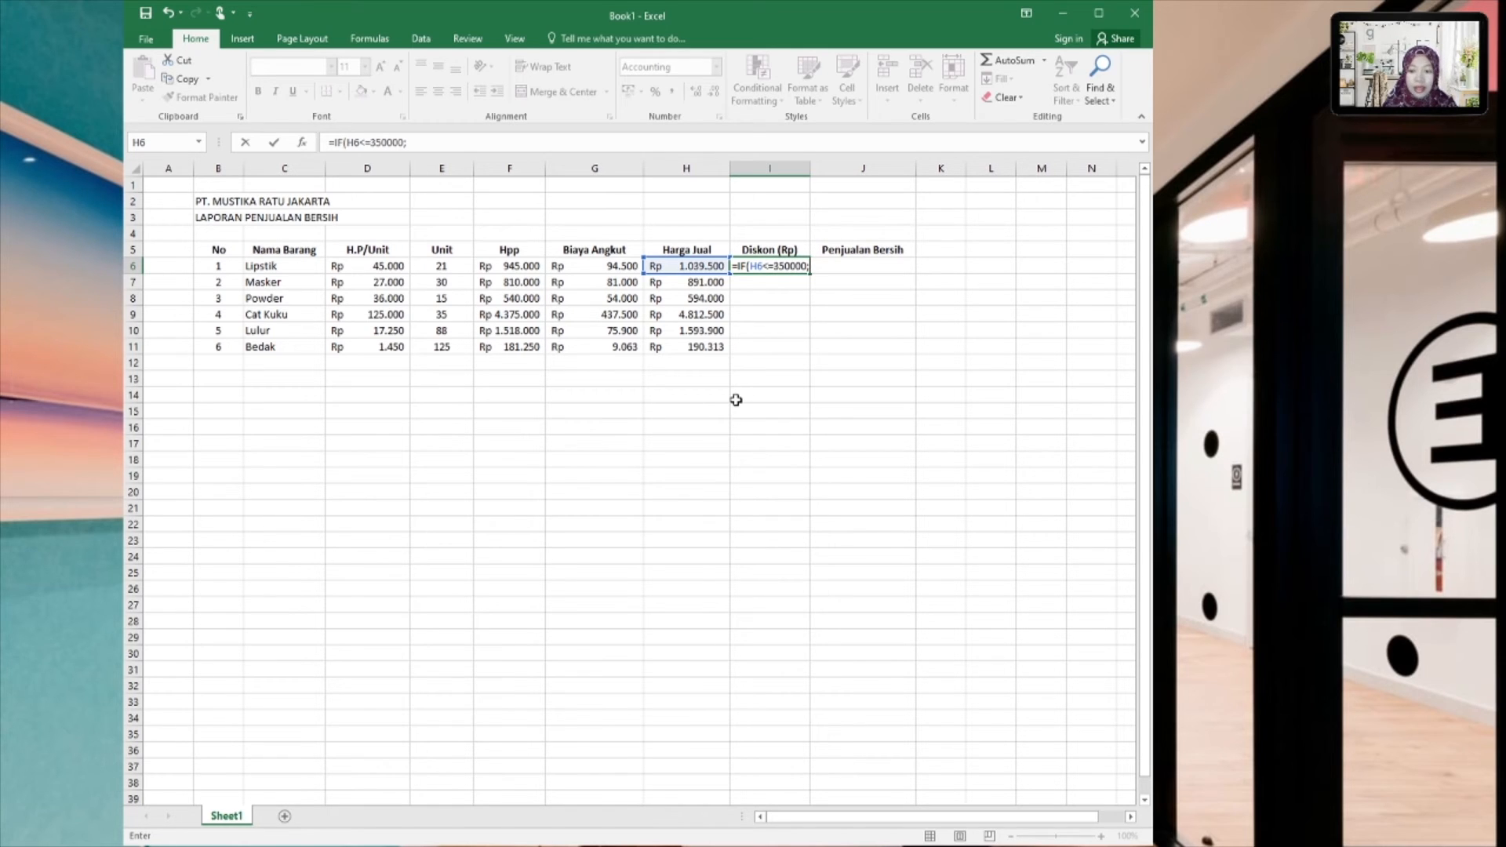
{"action": "type", "text": ";1"}
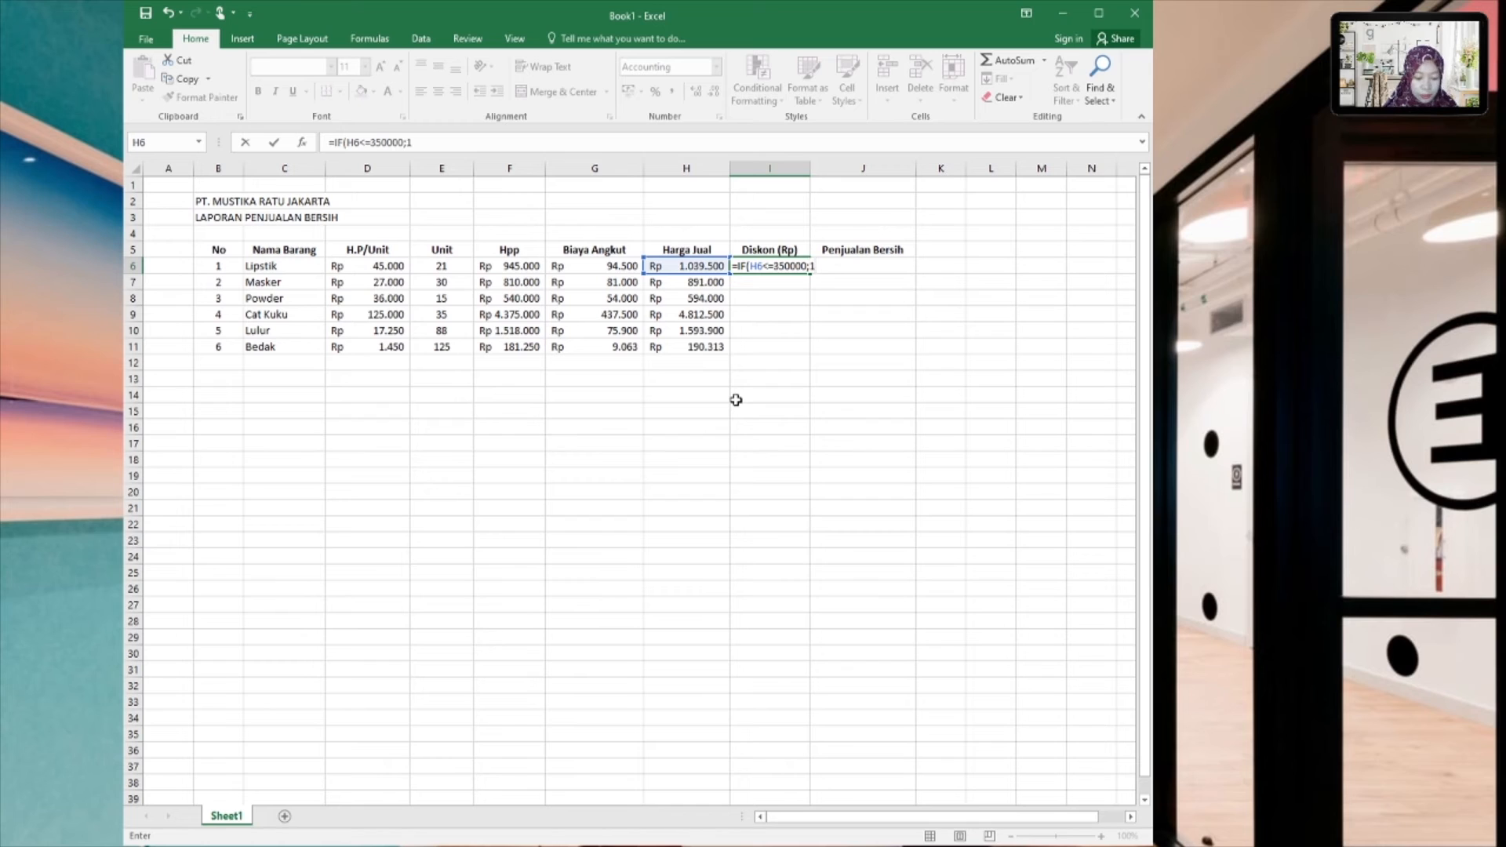
{"action": "type", "text": "%*"}
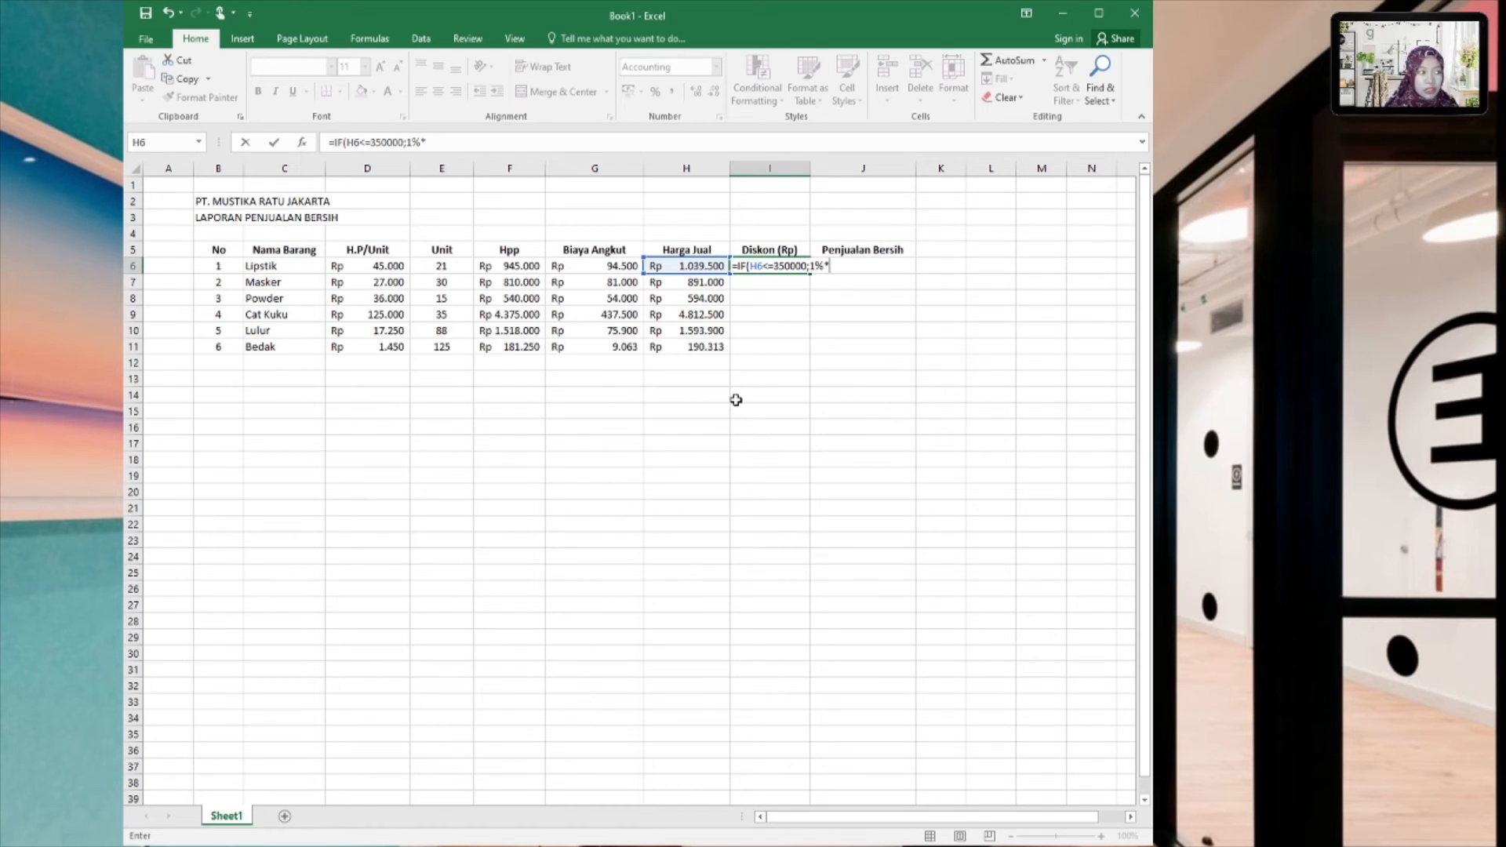
{"action": "type", "text": "H6;"}
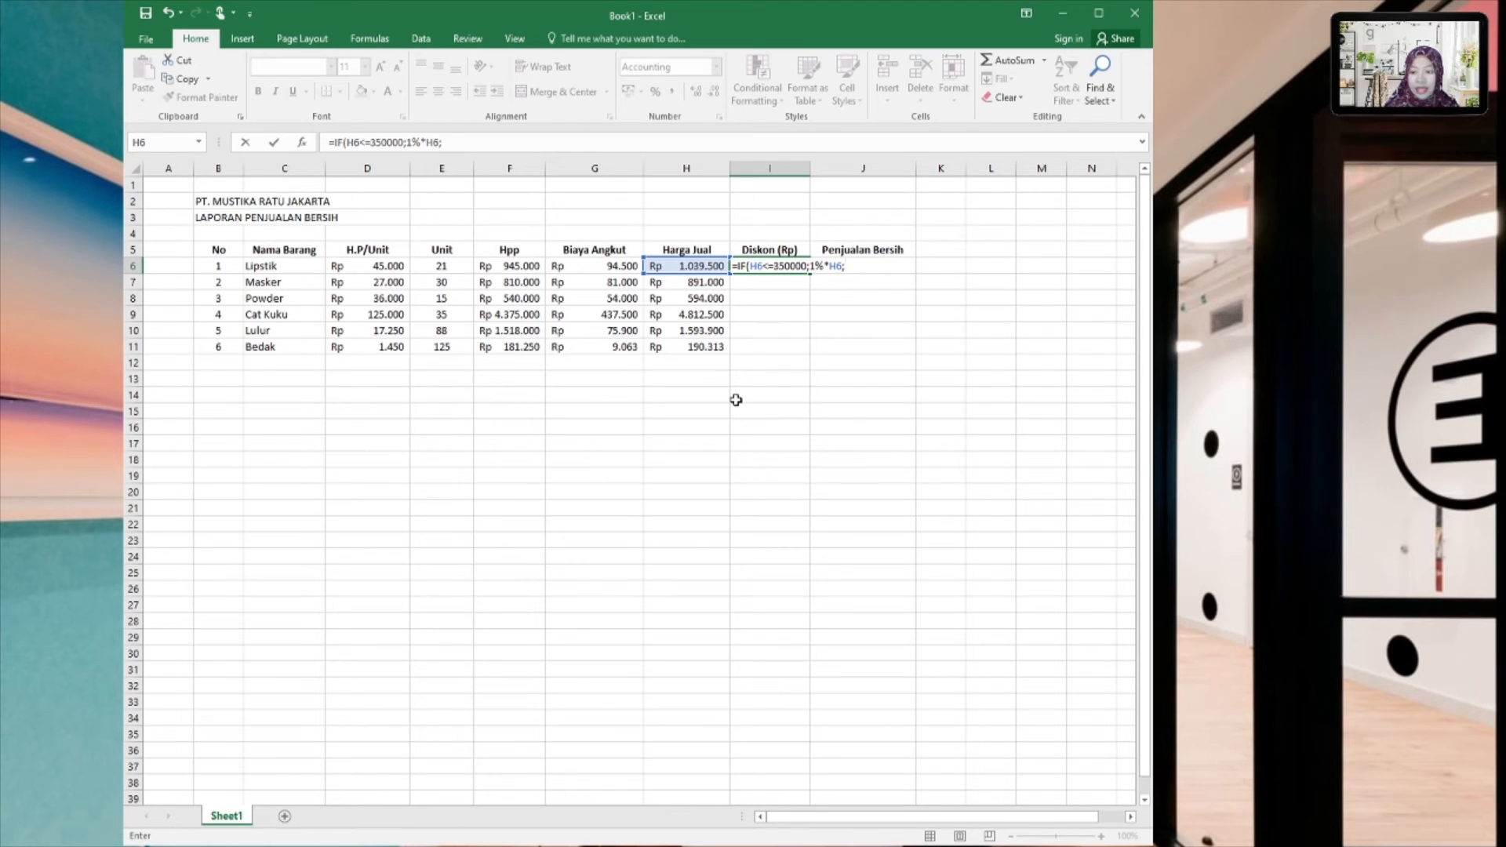
Step: Extend the Diskon (Rp) formula in I6 with a nested IF(AND(H6>350000;H6<=500000) that gives 2%*H6
{"action": "type", "text": "IF"}
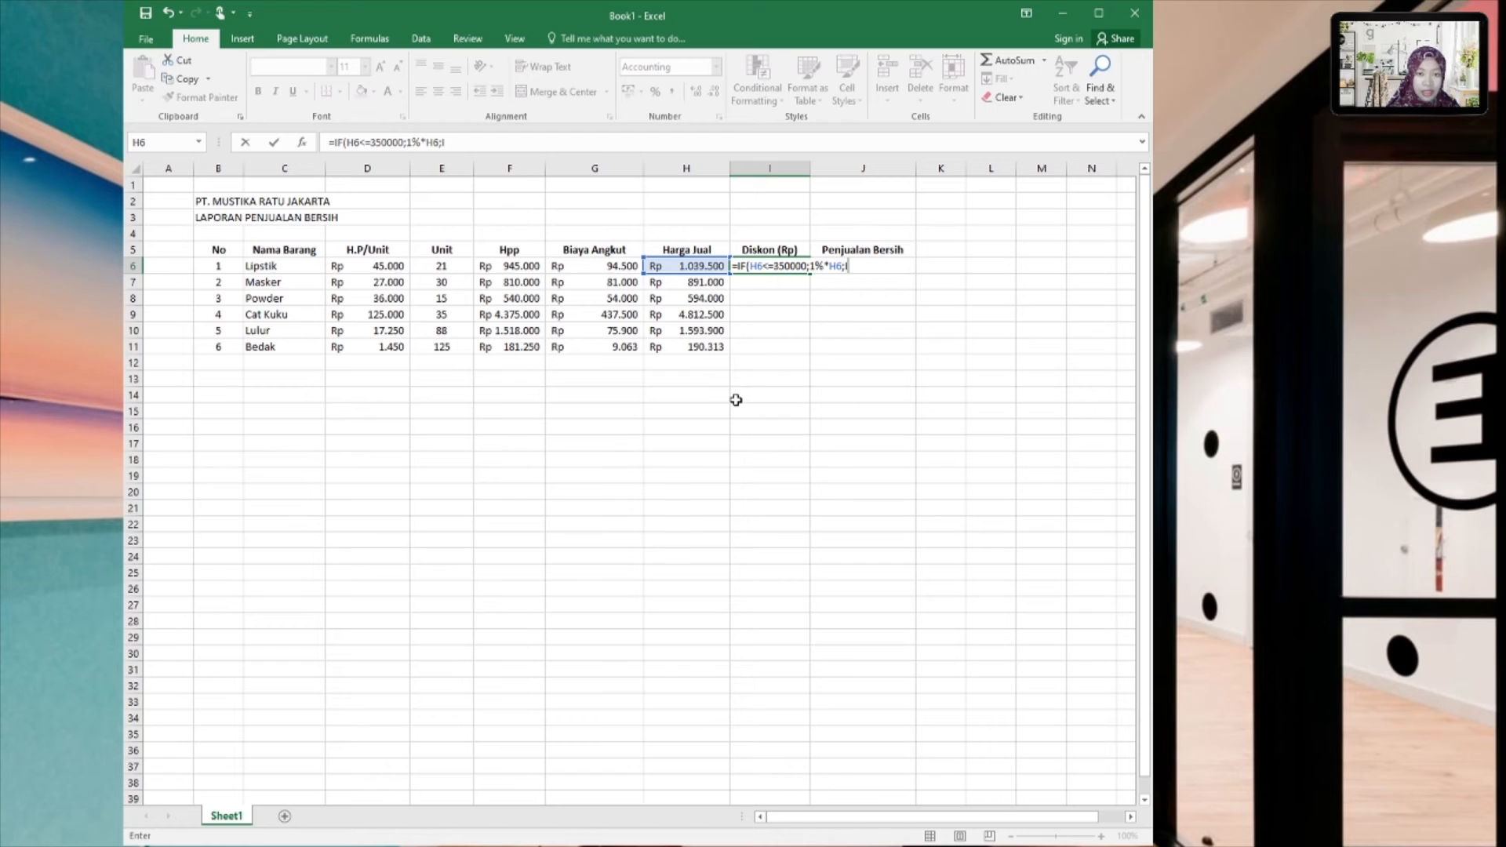
{"action": "type", "text": "("}
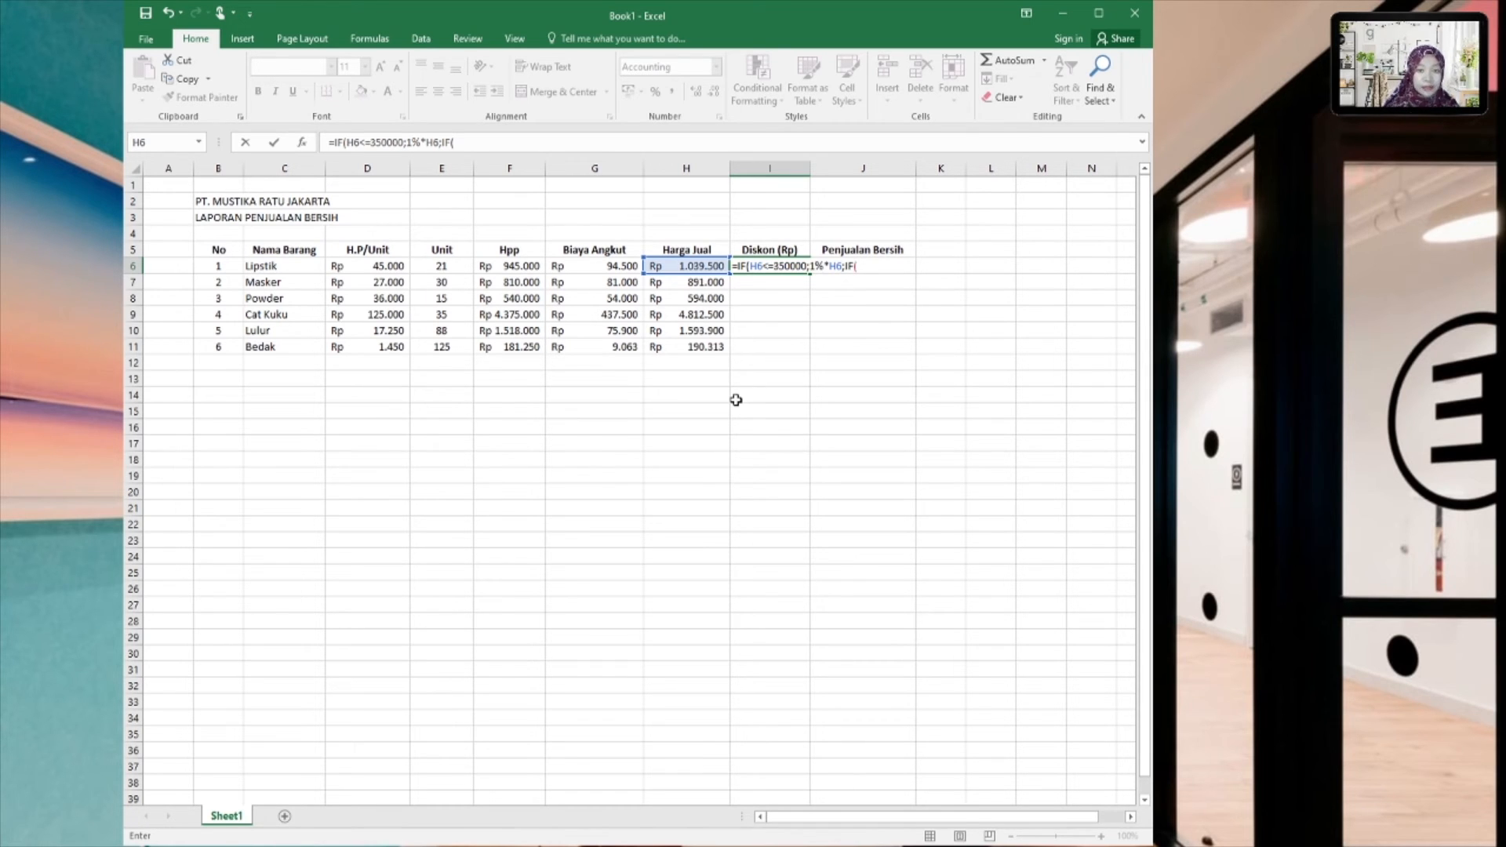
{"action": "type", "text": "AND"}
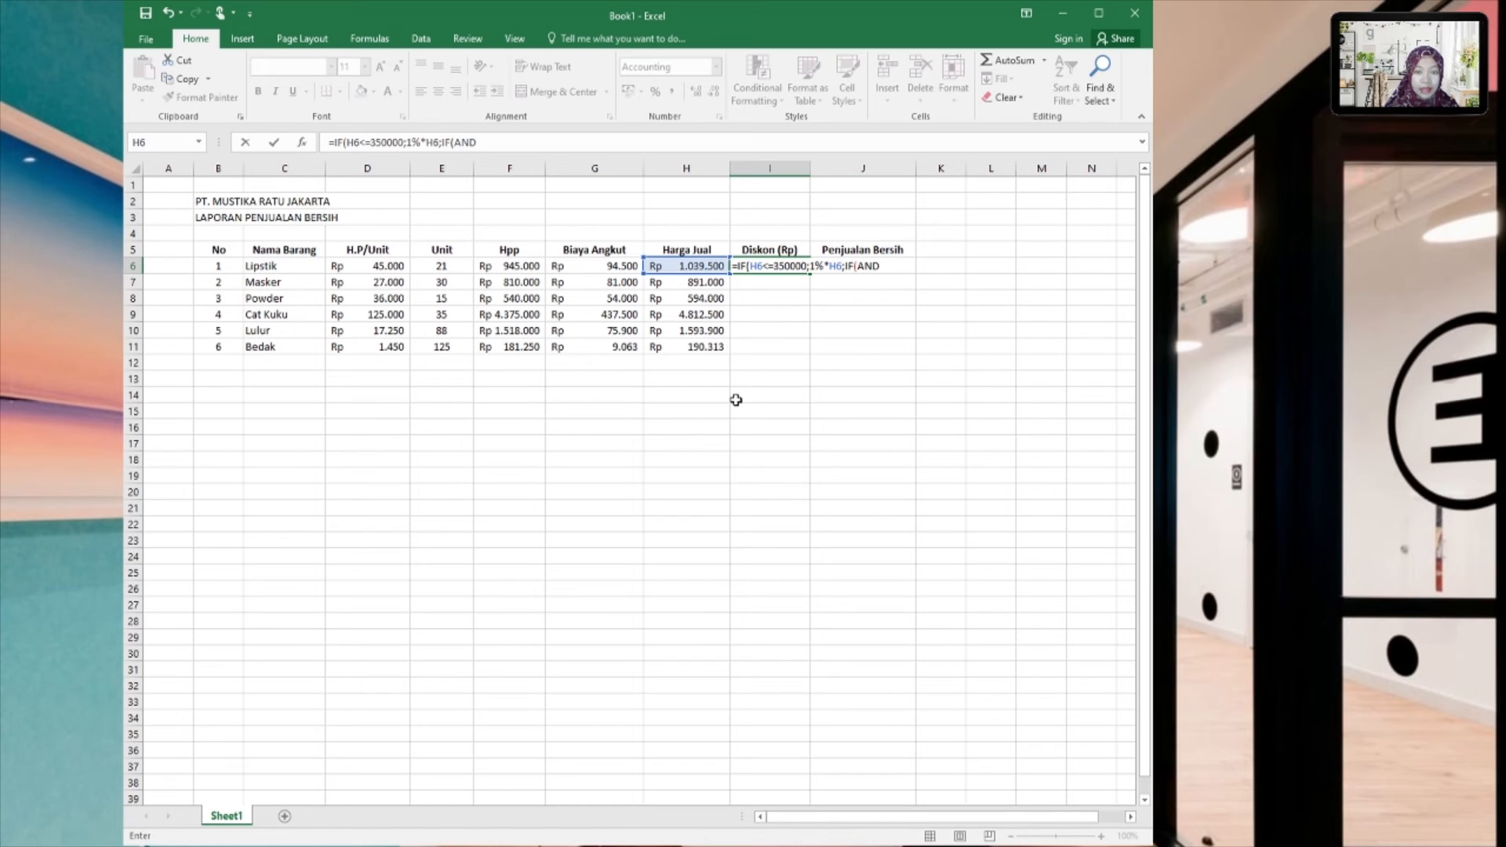
{"action": "type", "text": "("}
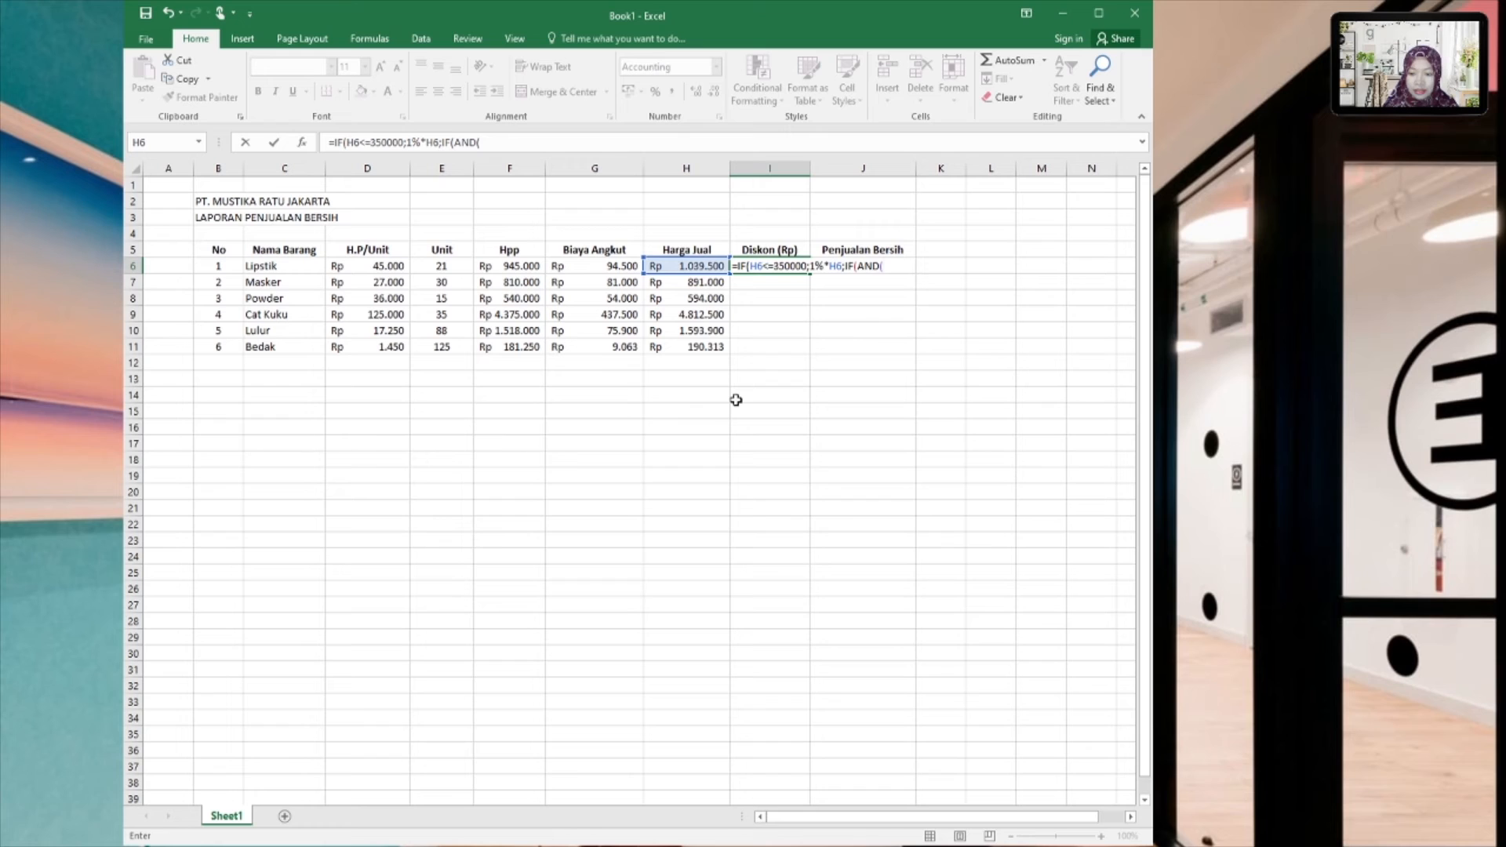
{"action": "type", "text": "H6"}
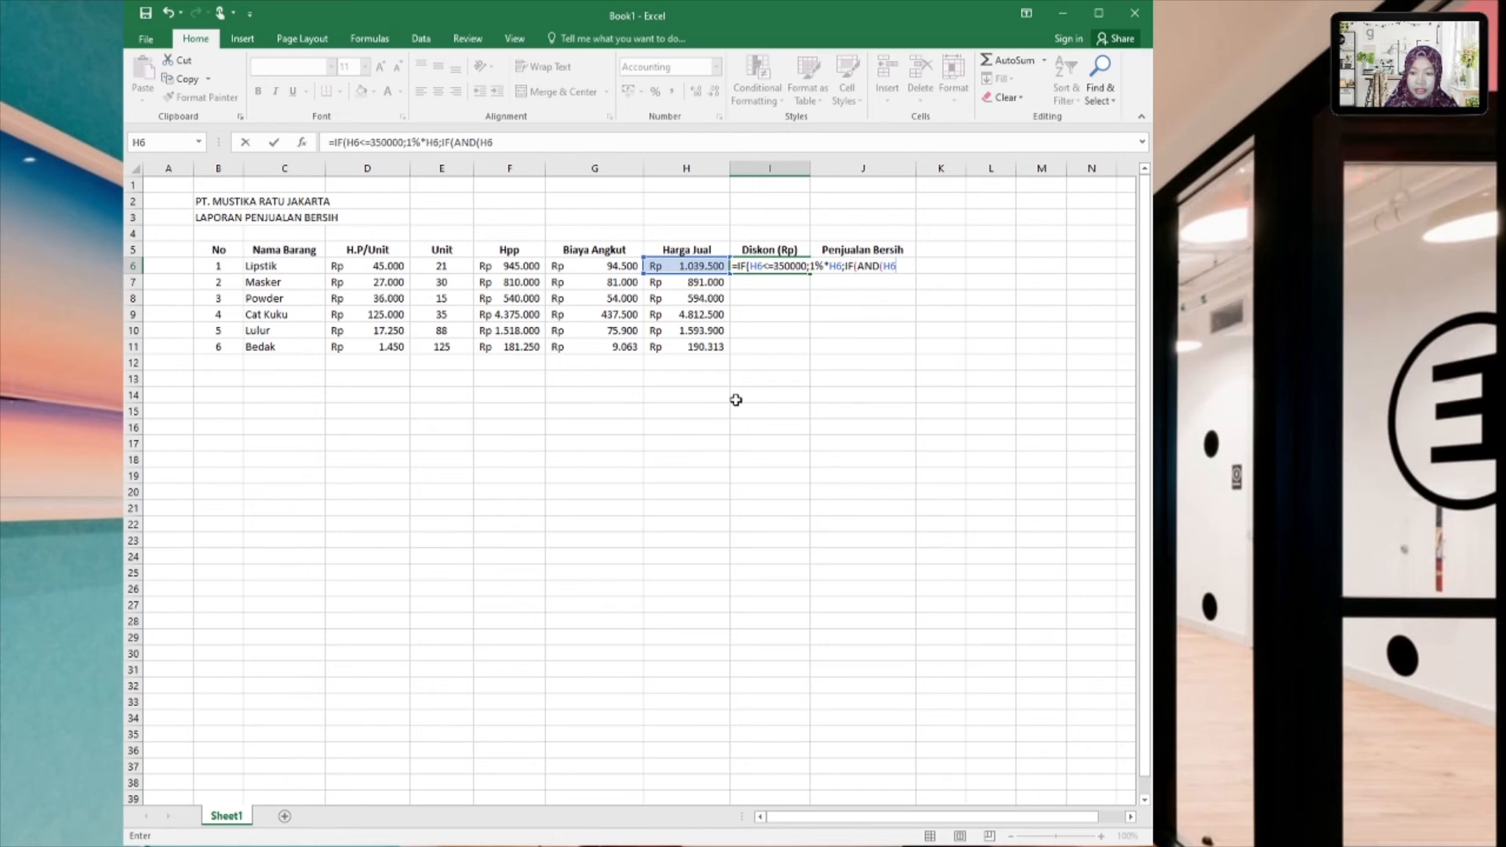
{"action": "type", "text": ">350"}
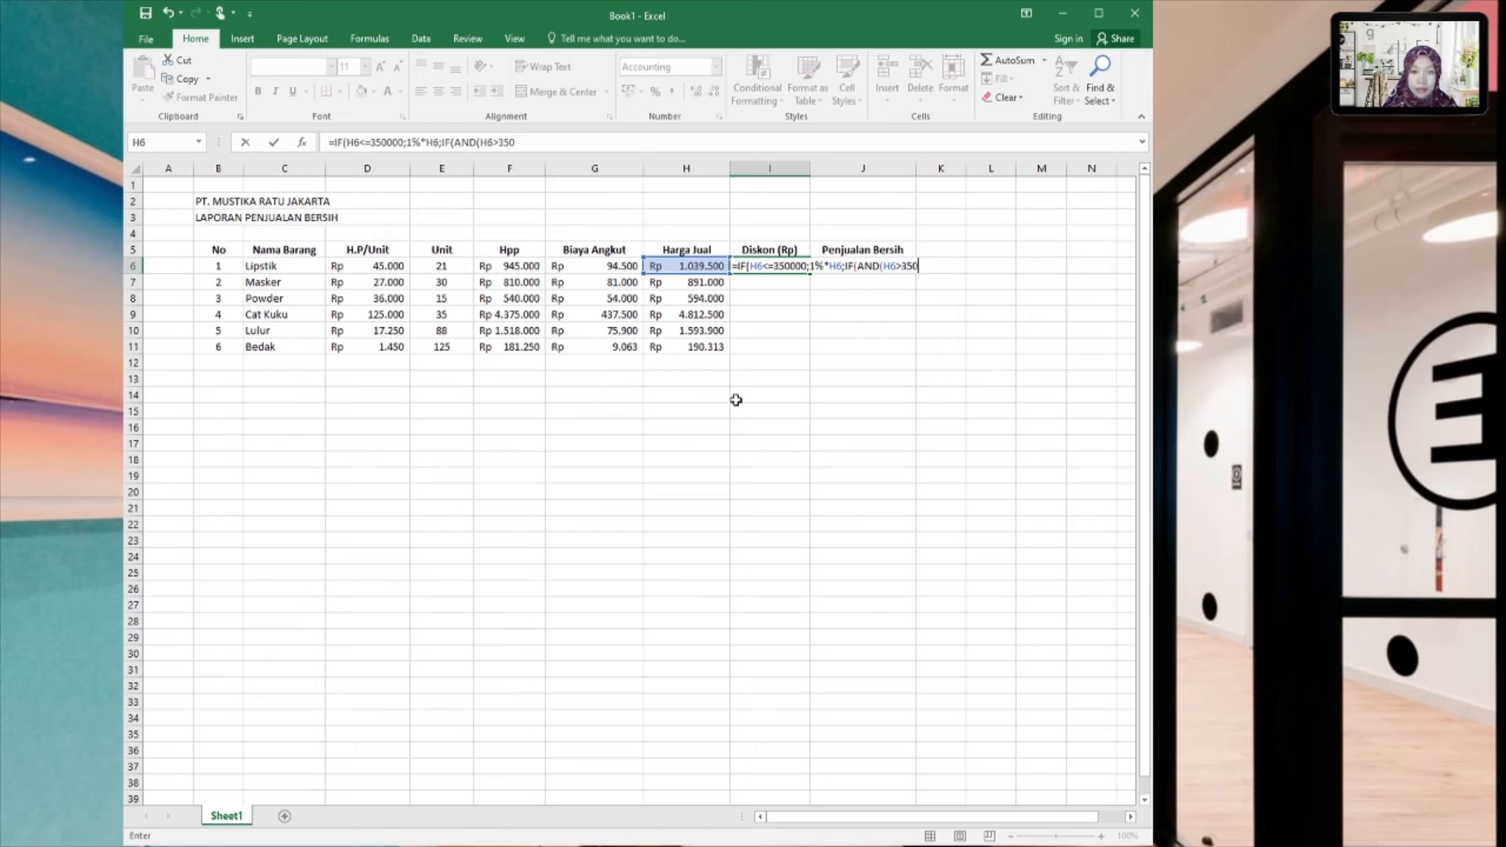
{"action": "type", "text": "000;"}
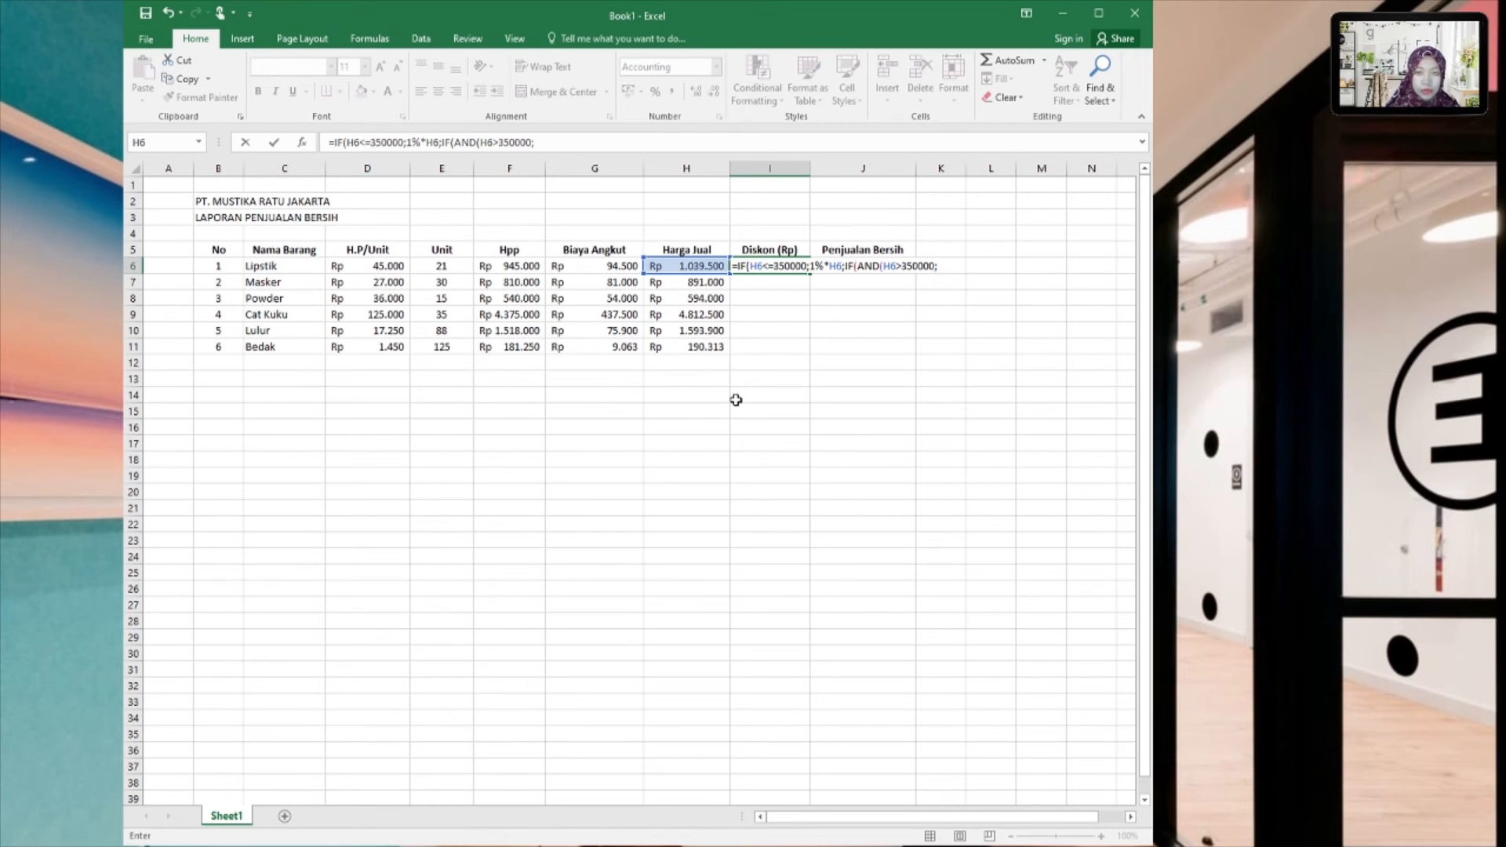
{"action": "type", "text": "H6"}
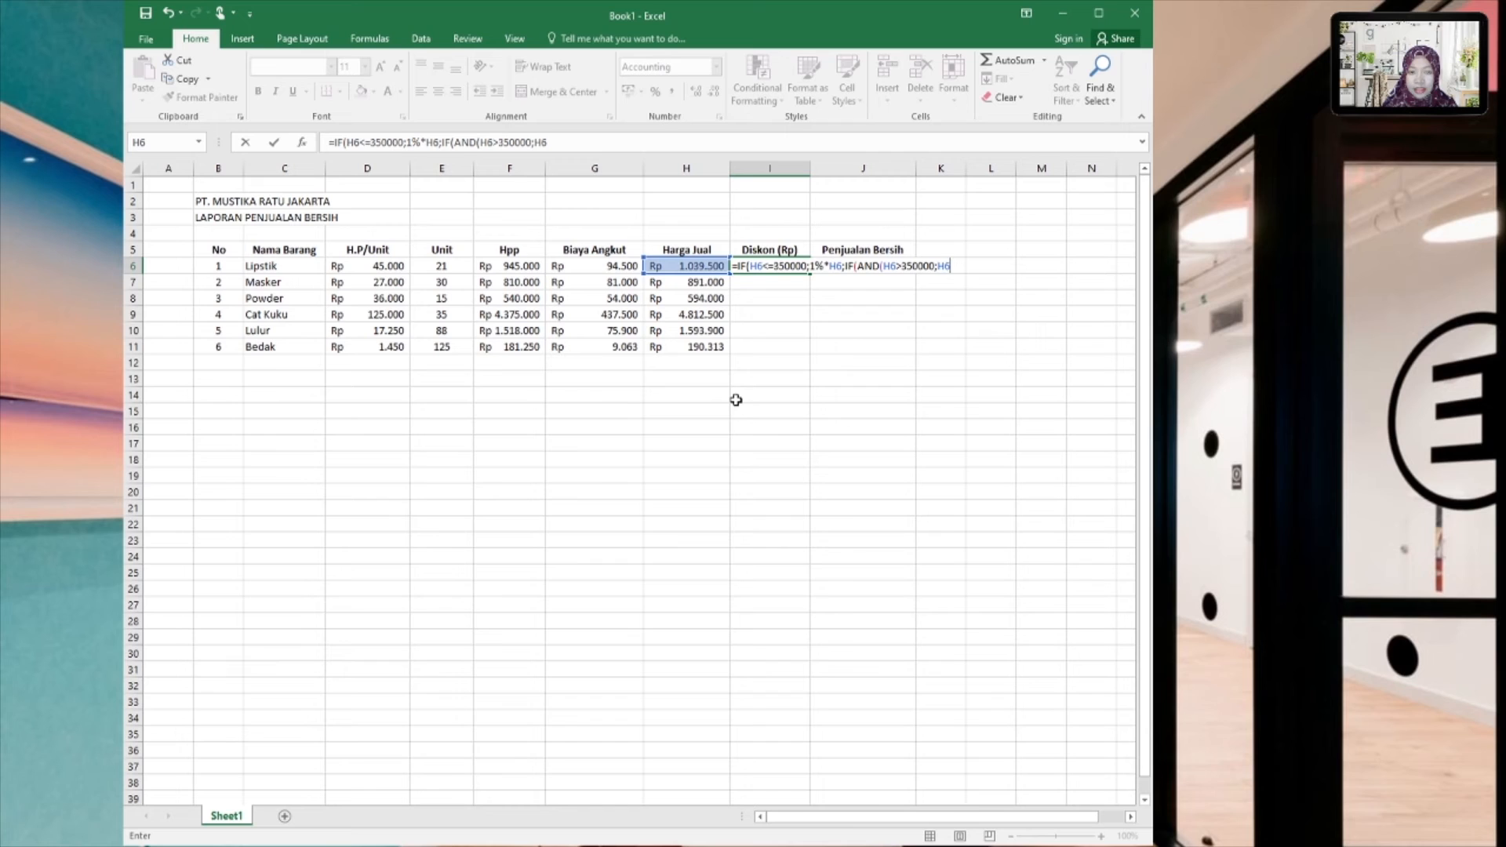
{"action": "type", "text": "<="}
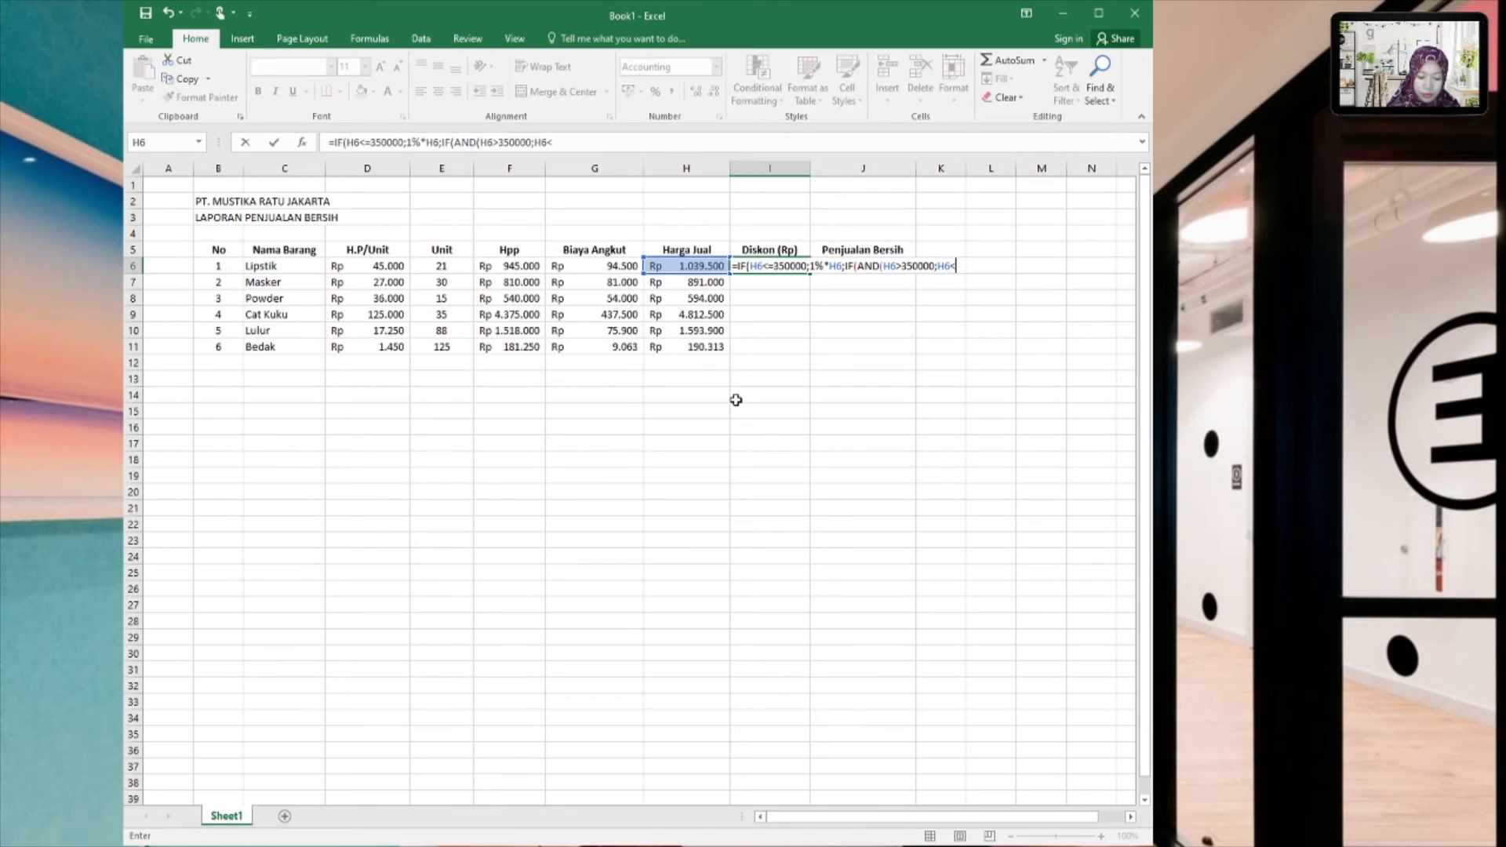
{"action": "type", "text": "500000"}
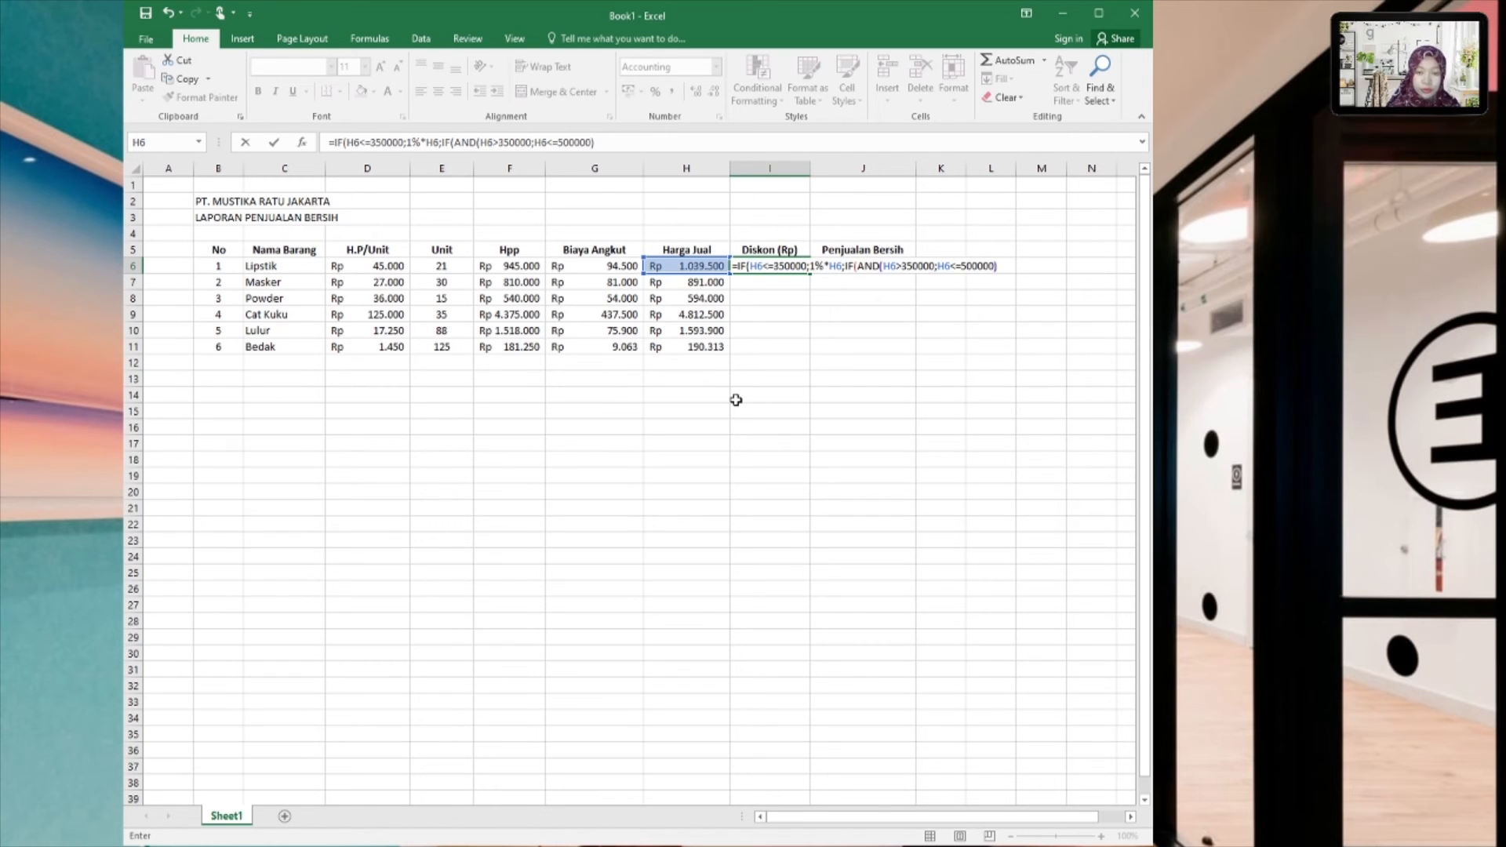
{"action": "type", "text": ");2"}
{"action": "type", "text": "%*"}
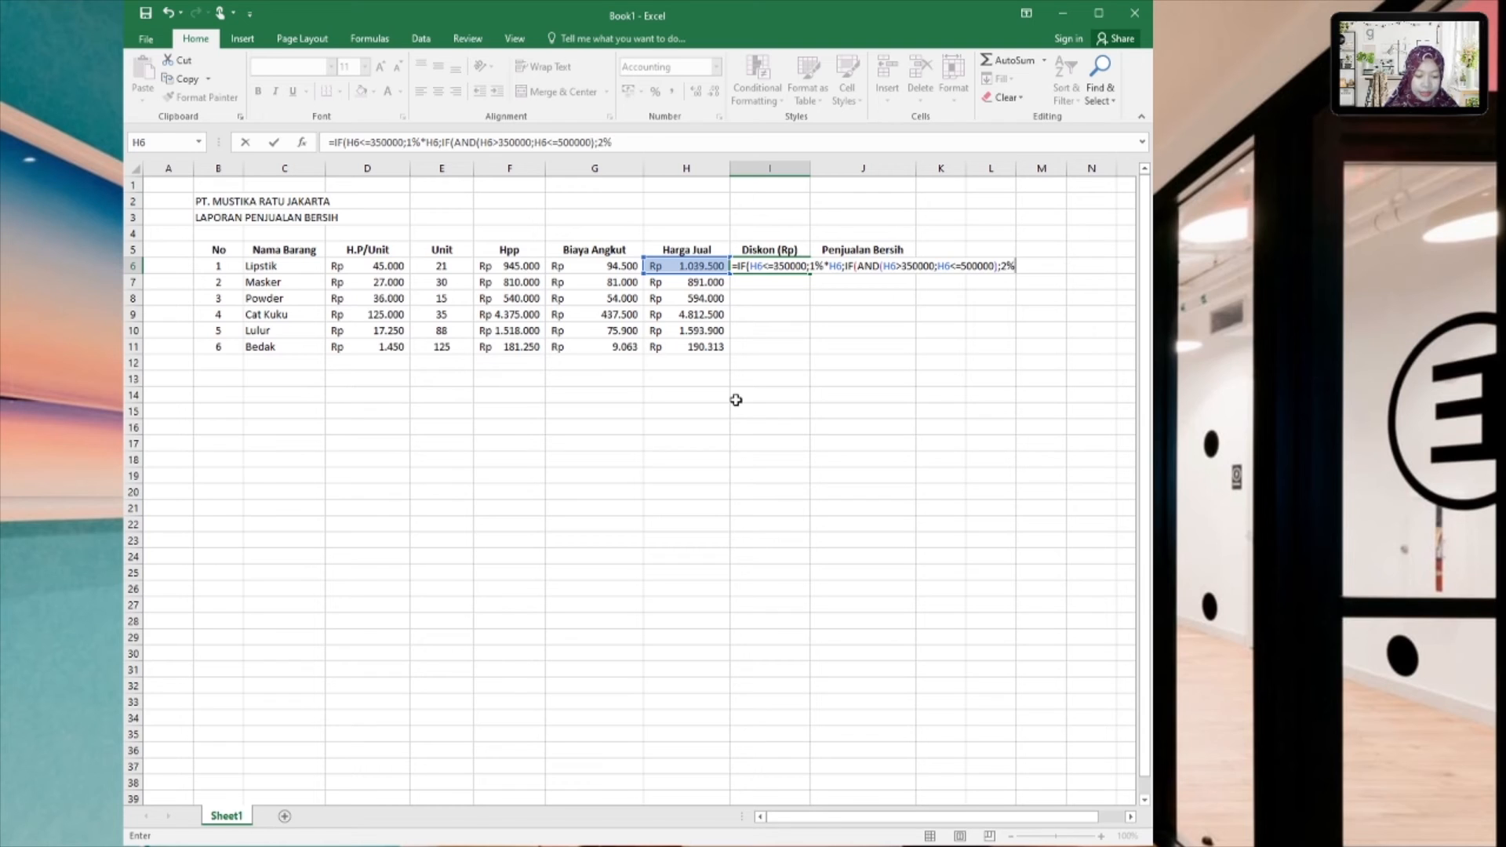
{"action": "type", "text": "H6"}
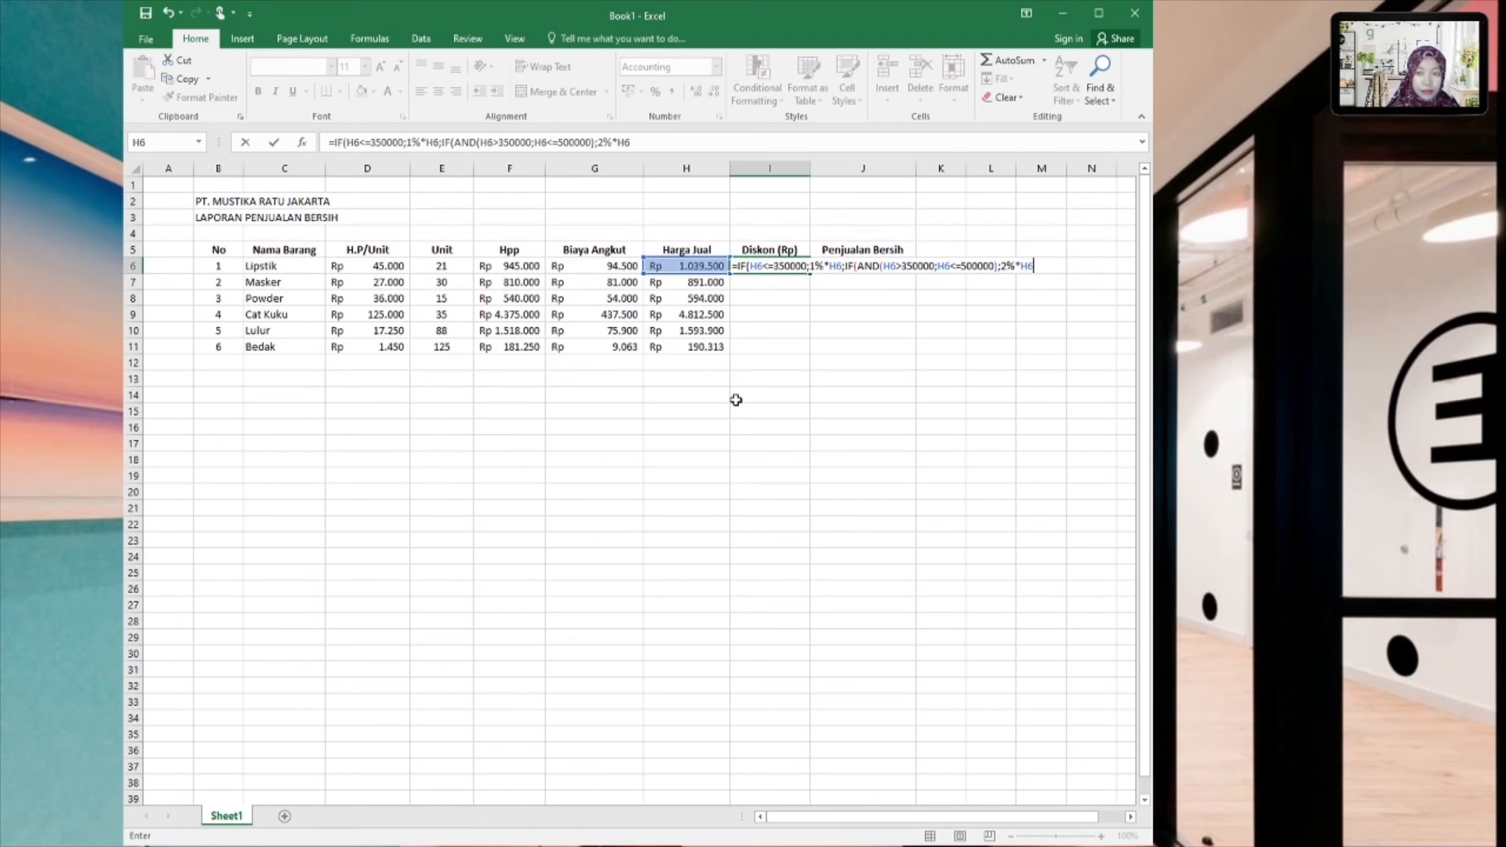
Step: Add another nested IF(AND(H6>500000;H6<=900000) to the I6 formula, giving 3%*H6
{"action": "type", "text": ";"}
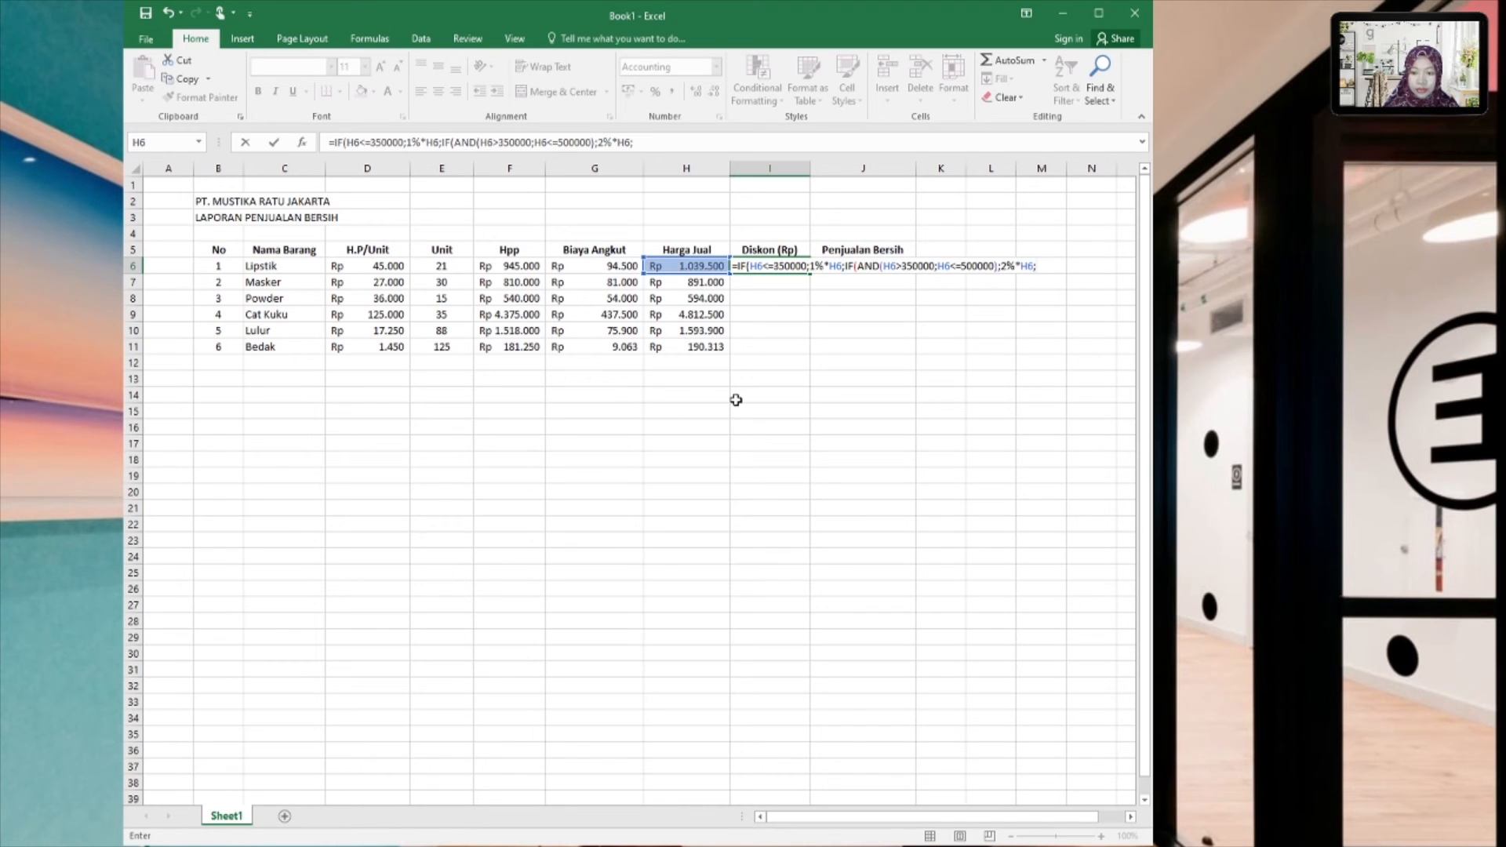
{"action": "type", "text": "IF("}
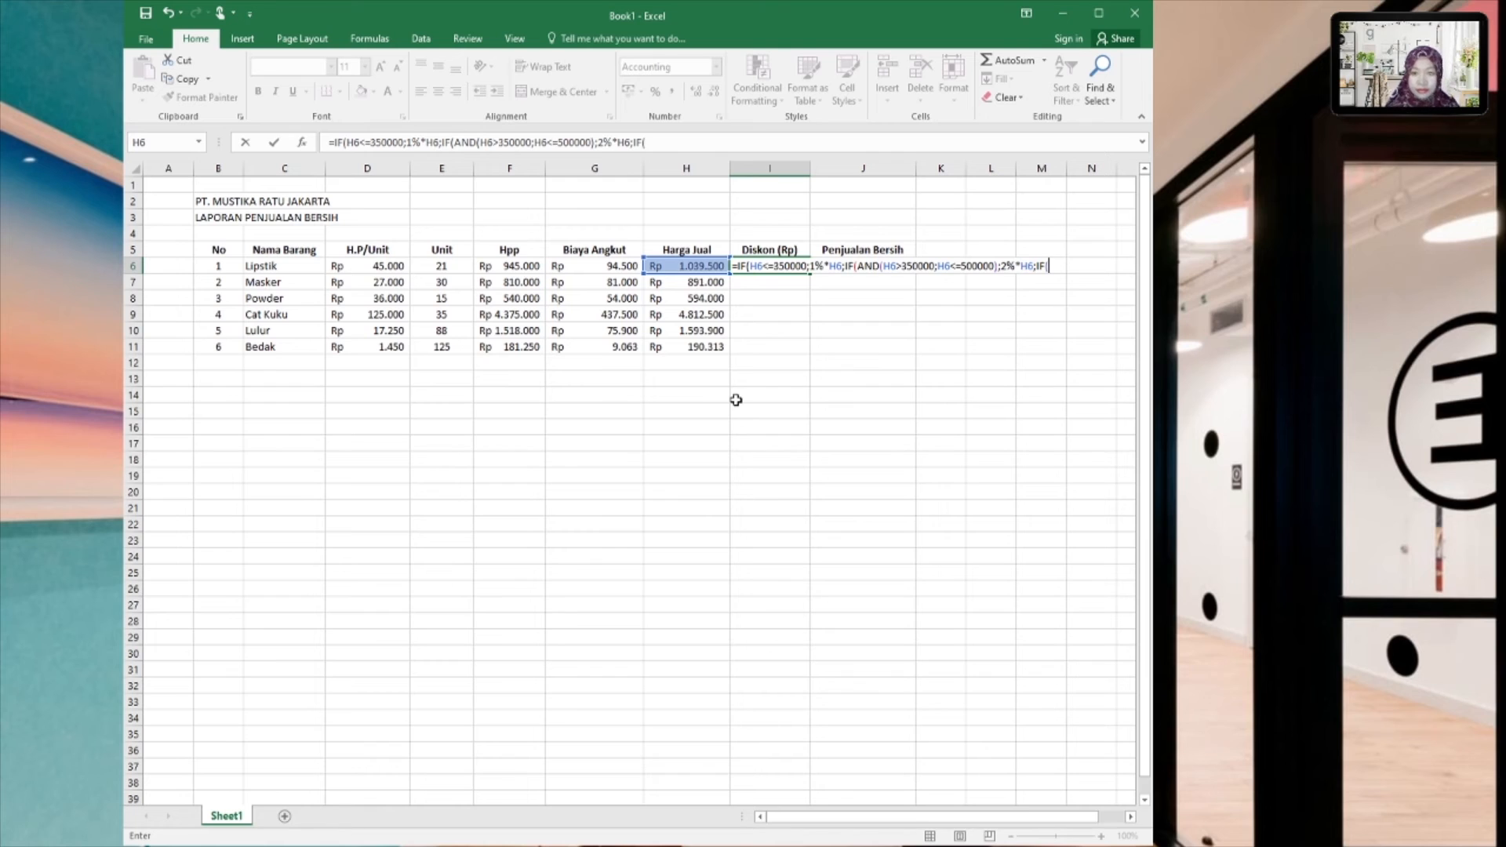
{"action": "type", "text": "AND"}
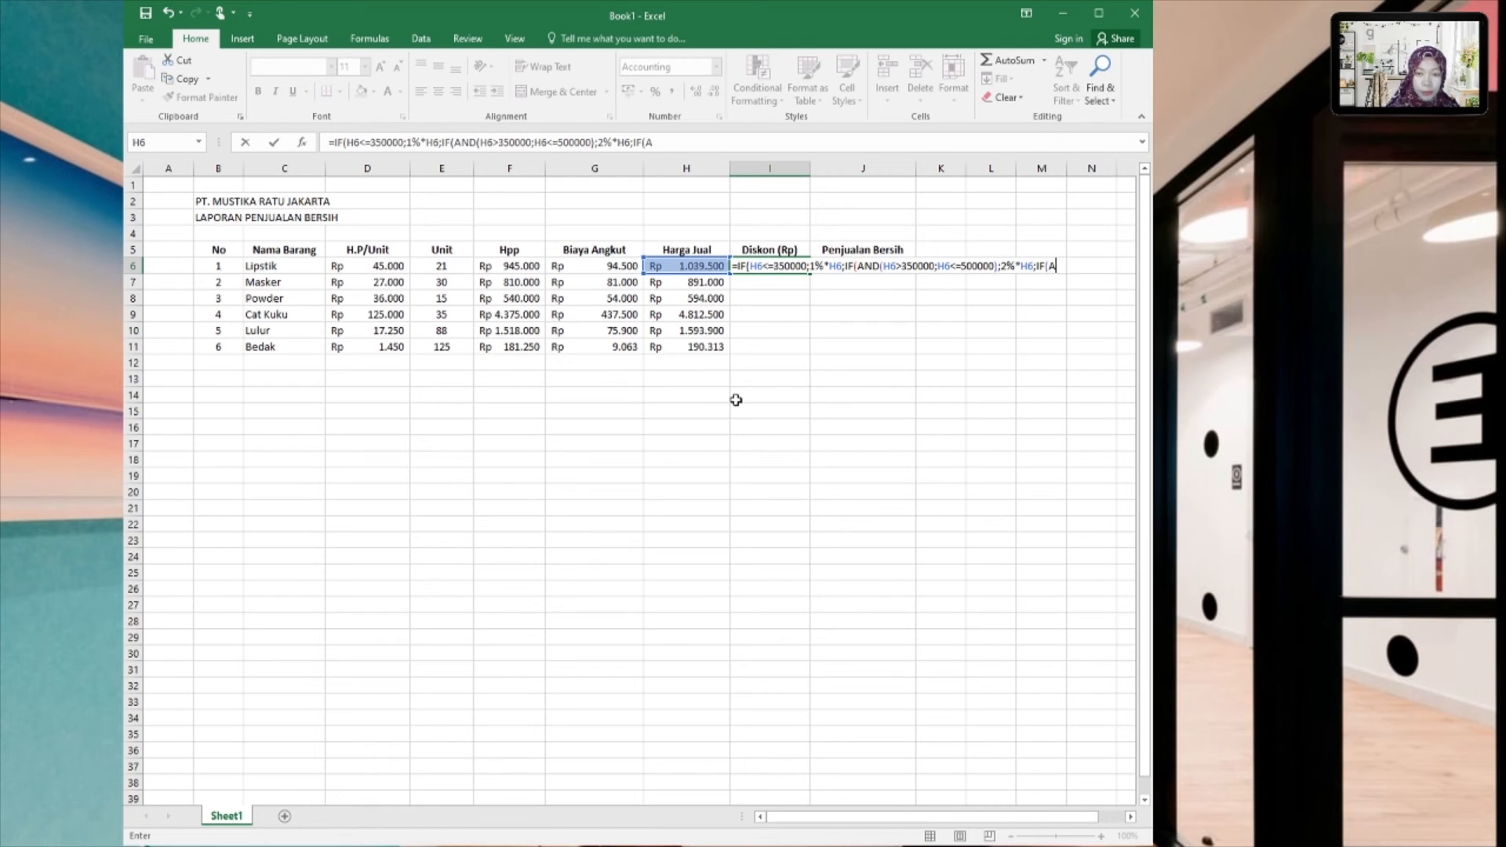
{"action": "type", "text": "("}
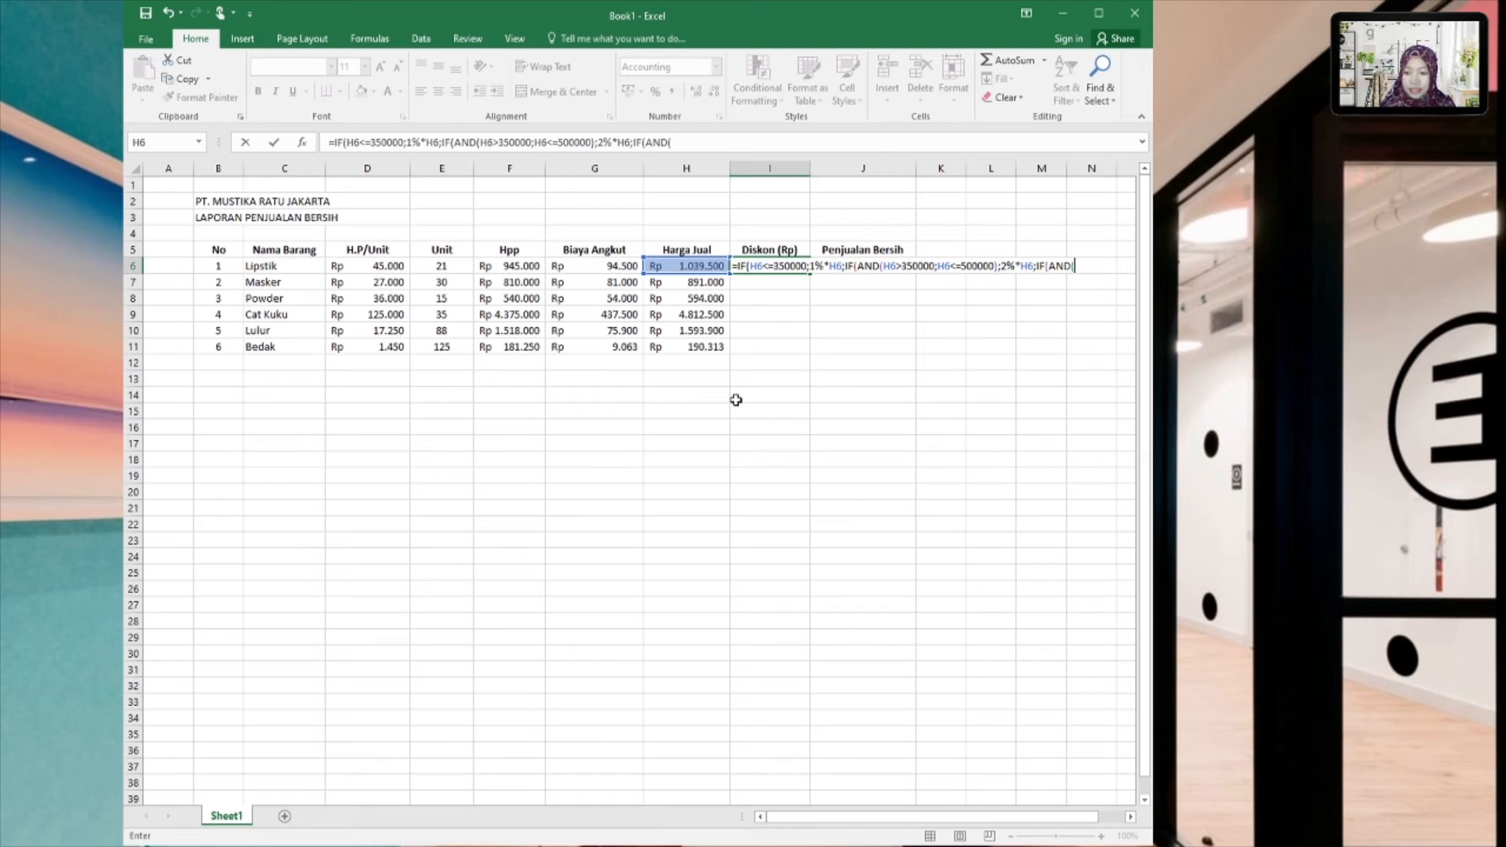
{"action": "type", "text": "H6"}
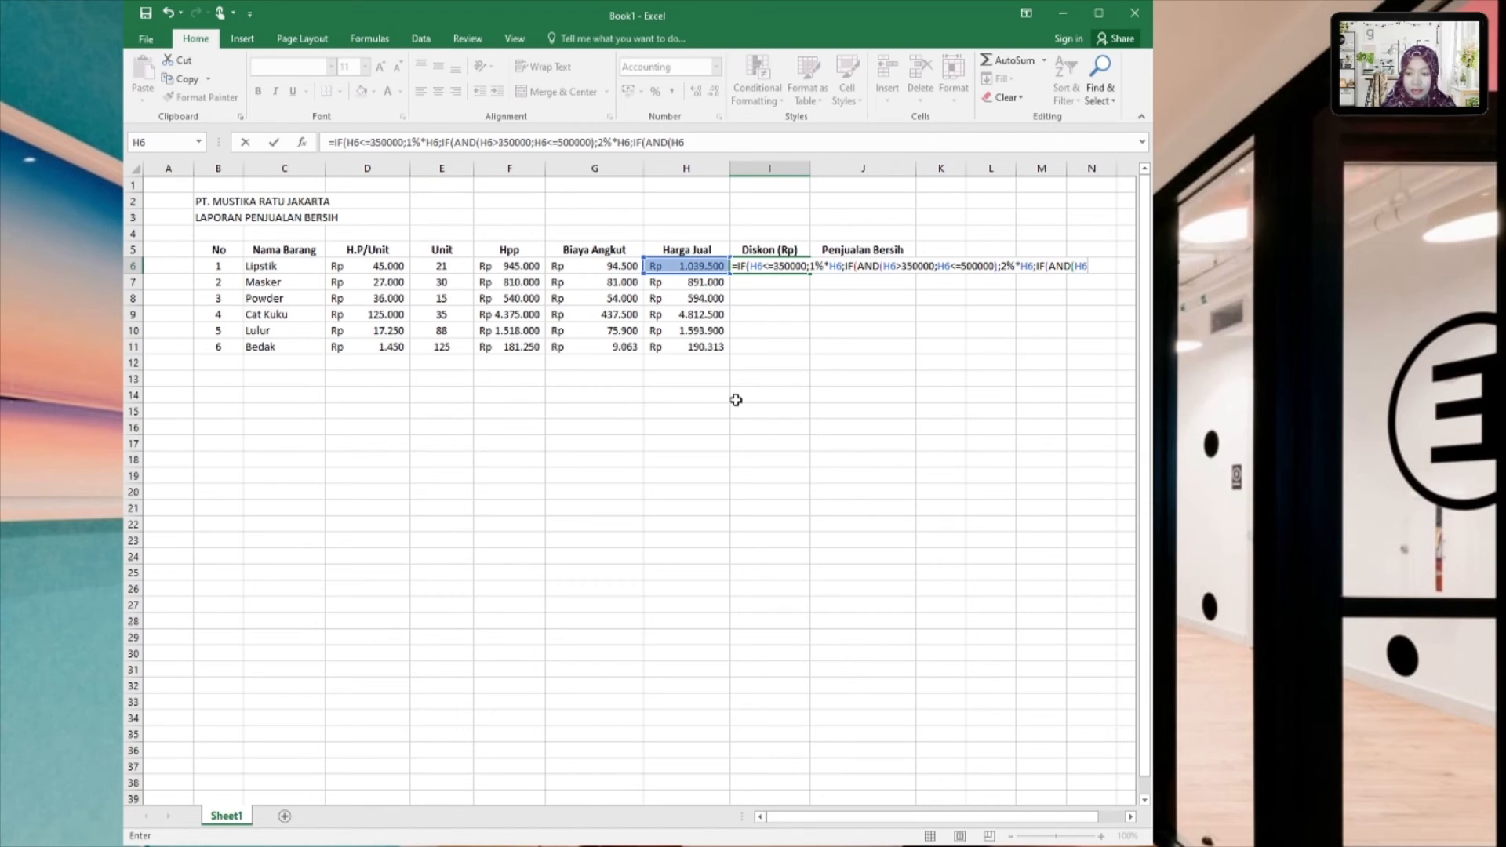
{"action": "type", "text": ">35000"}
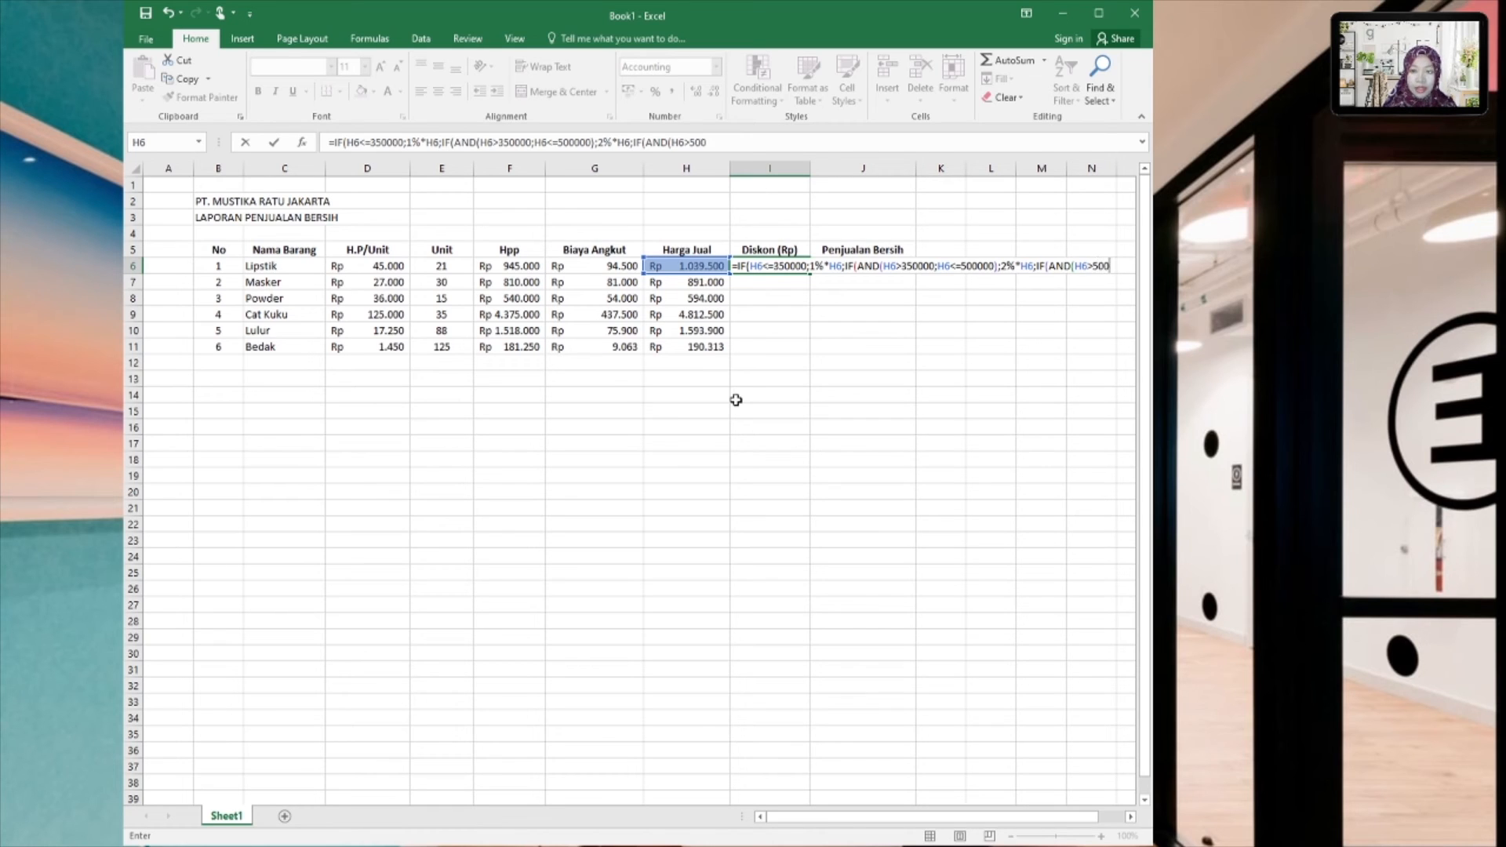
{"action": "type", "text": "0;H6"}
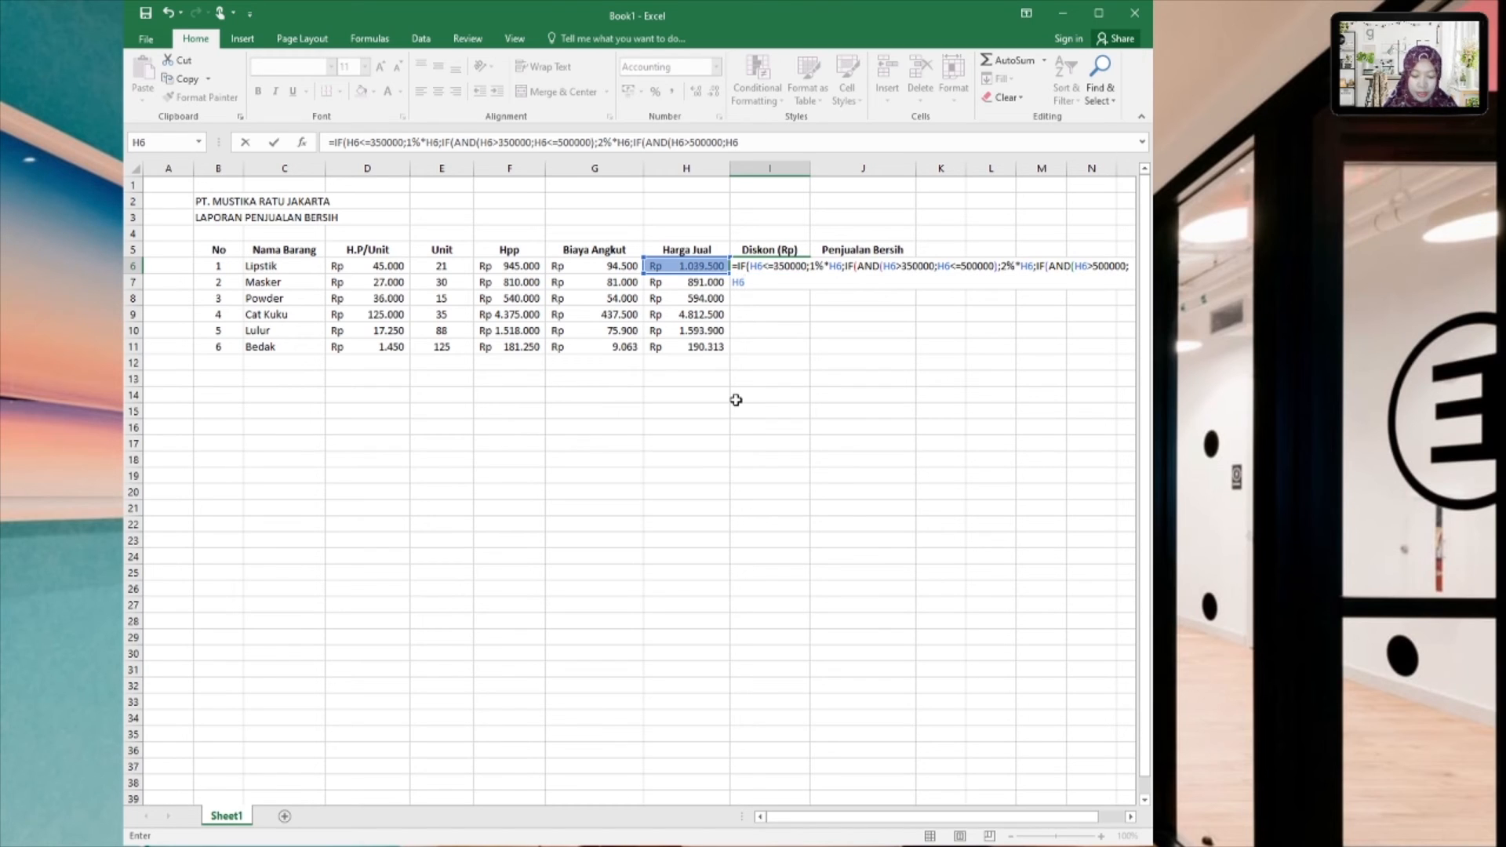
{"action": "type", "text": "<=900000"}
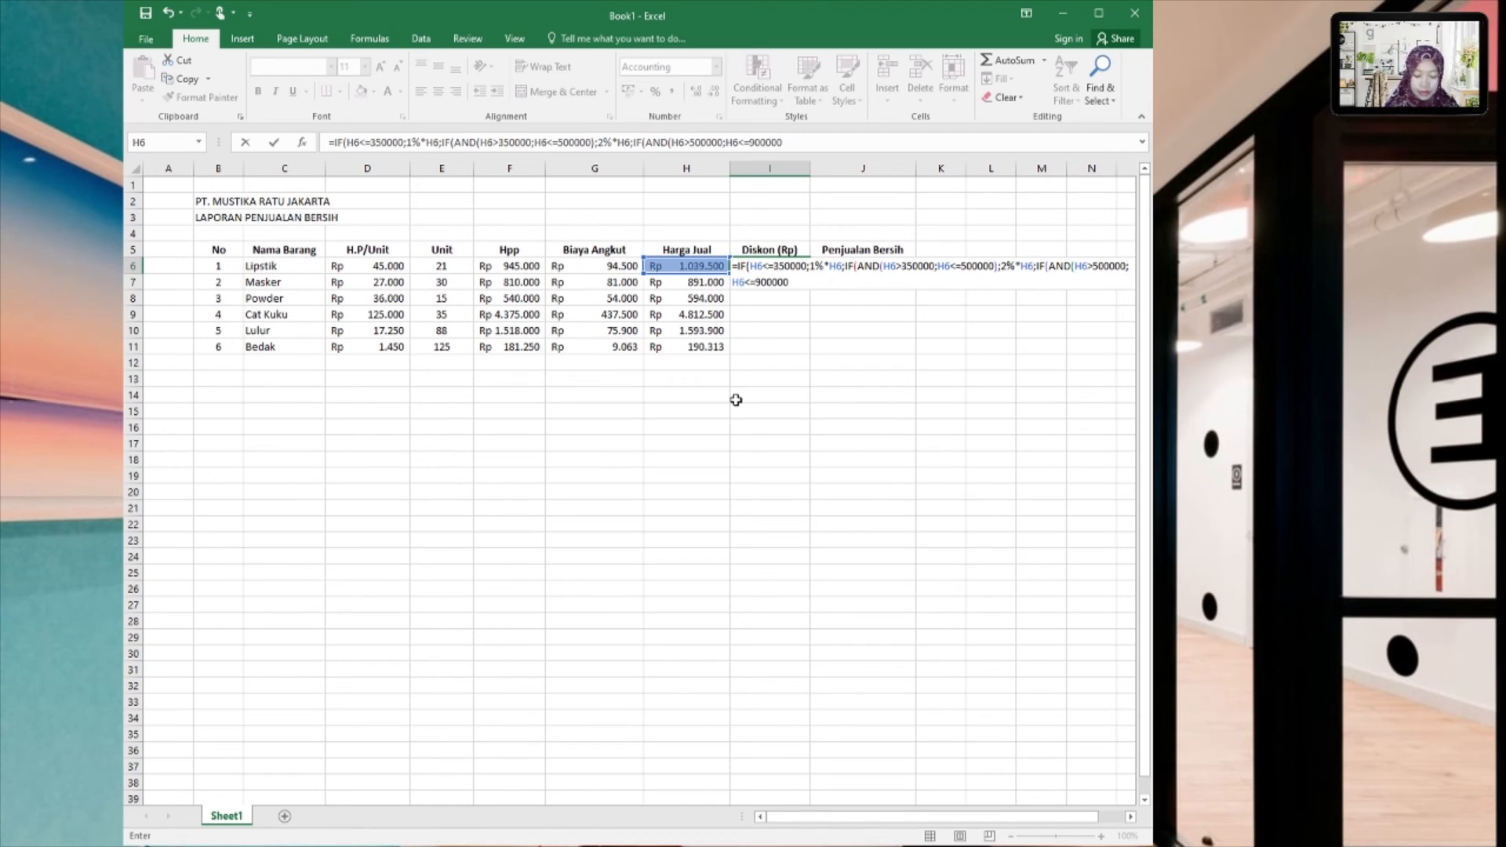
{"action": "type", "text": ");3"}
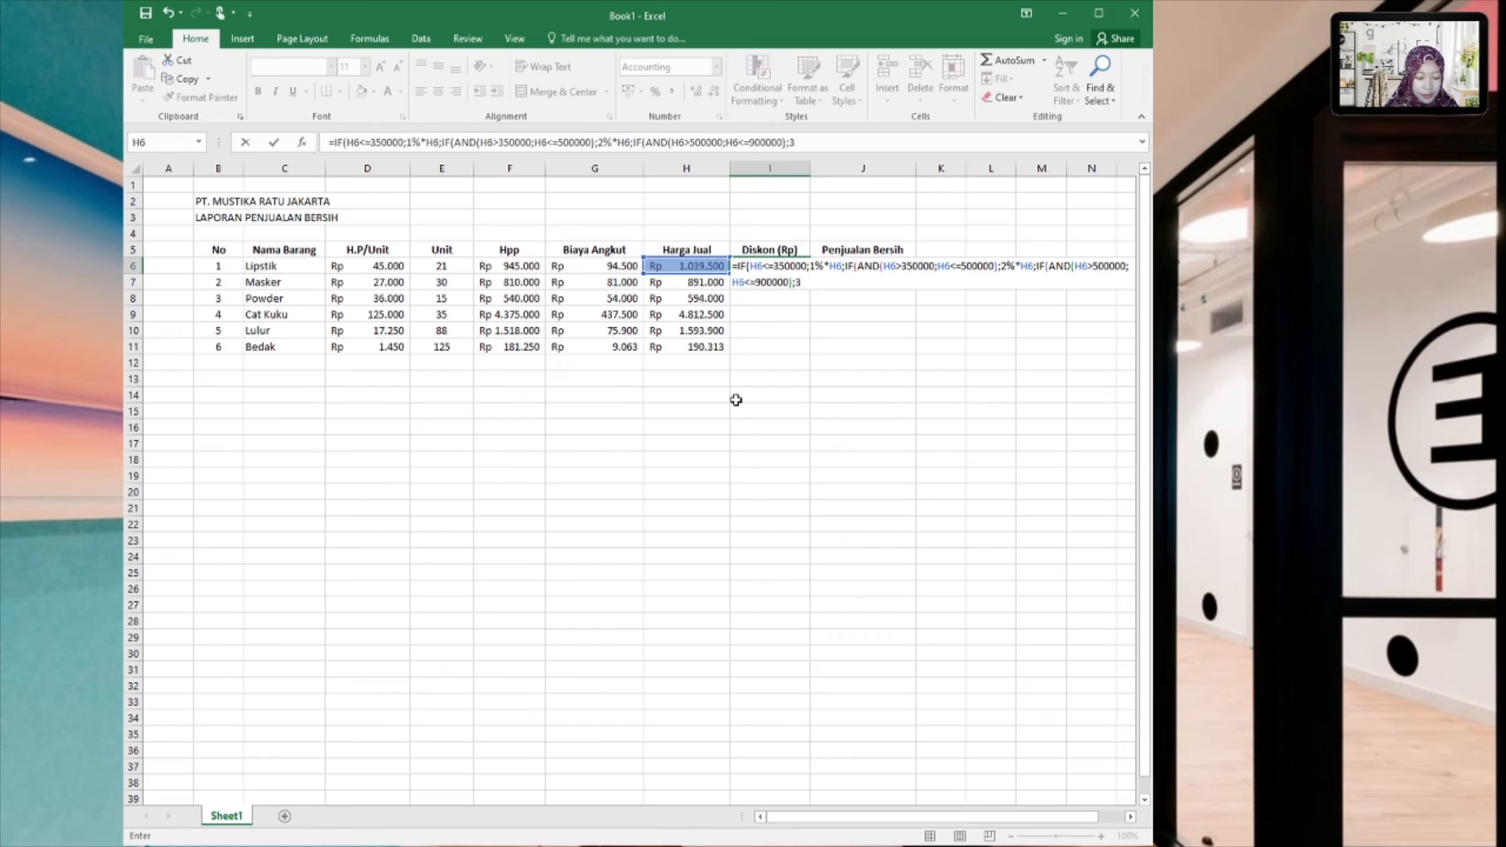
{"action": "type", "text": "%*H"}
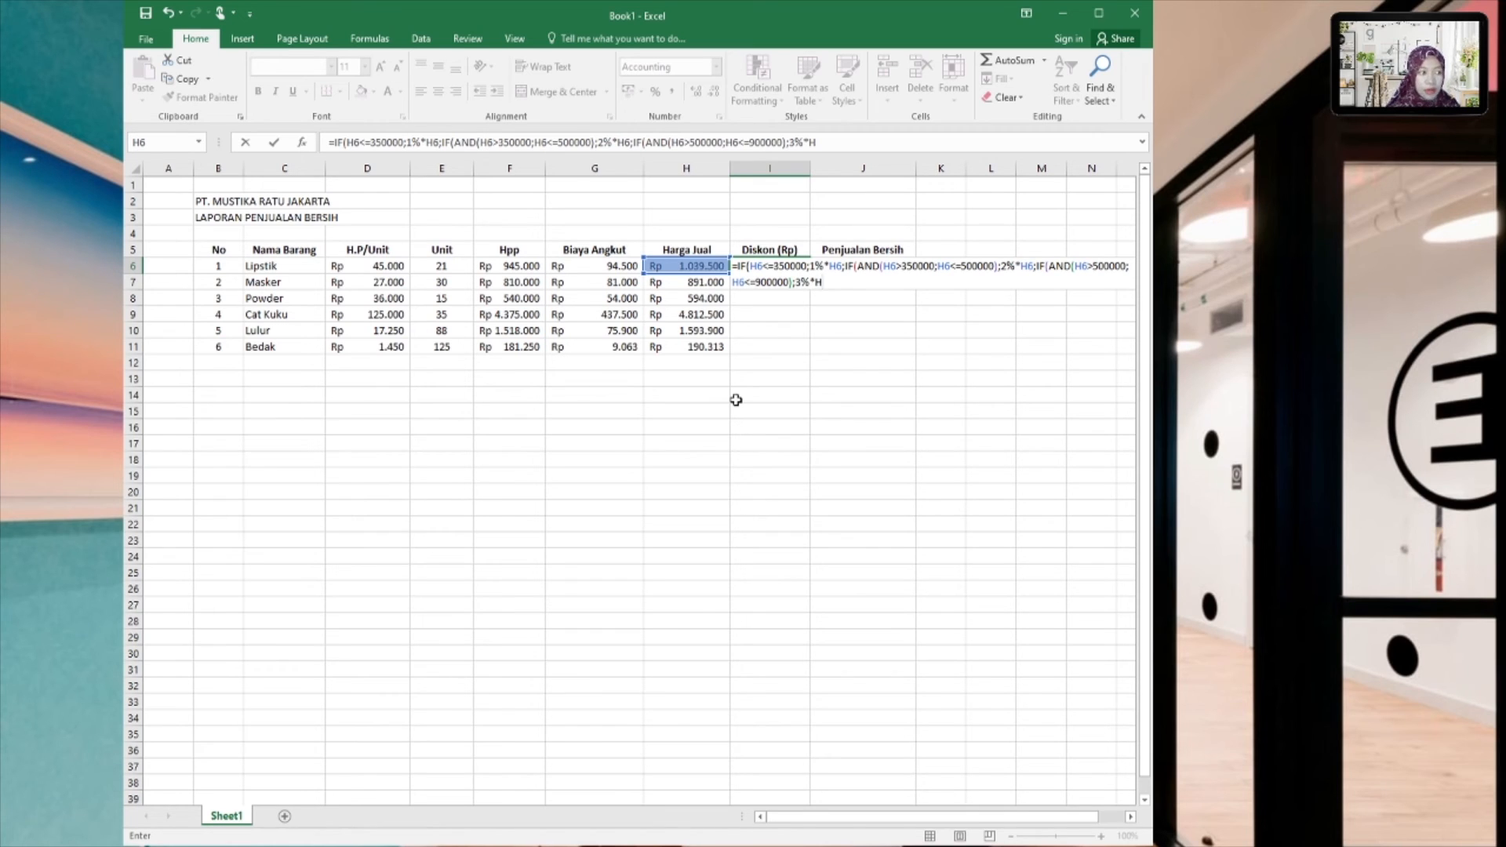
{"action": "type", "text": "6"}
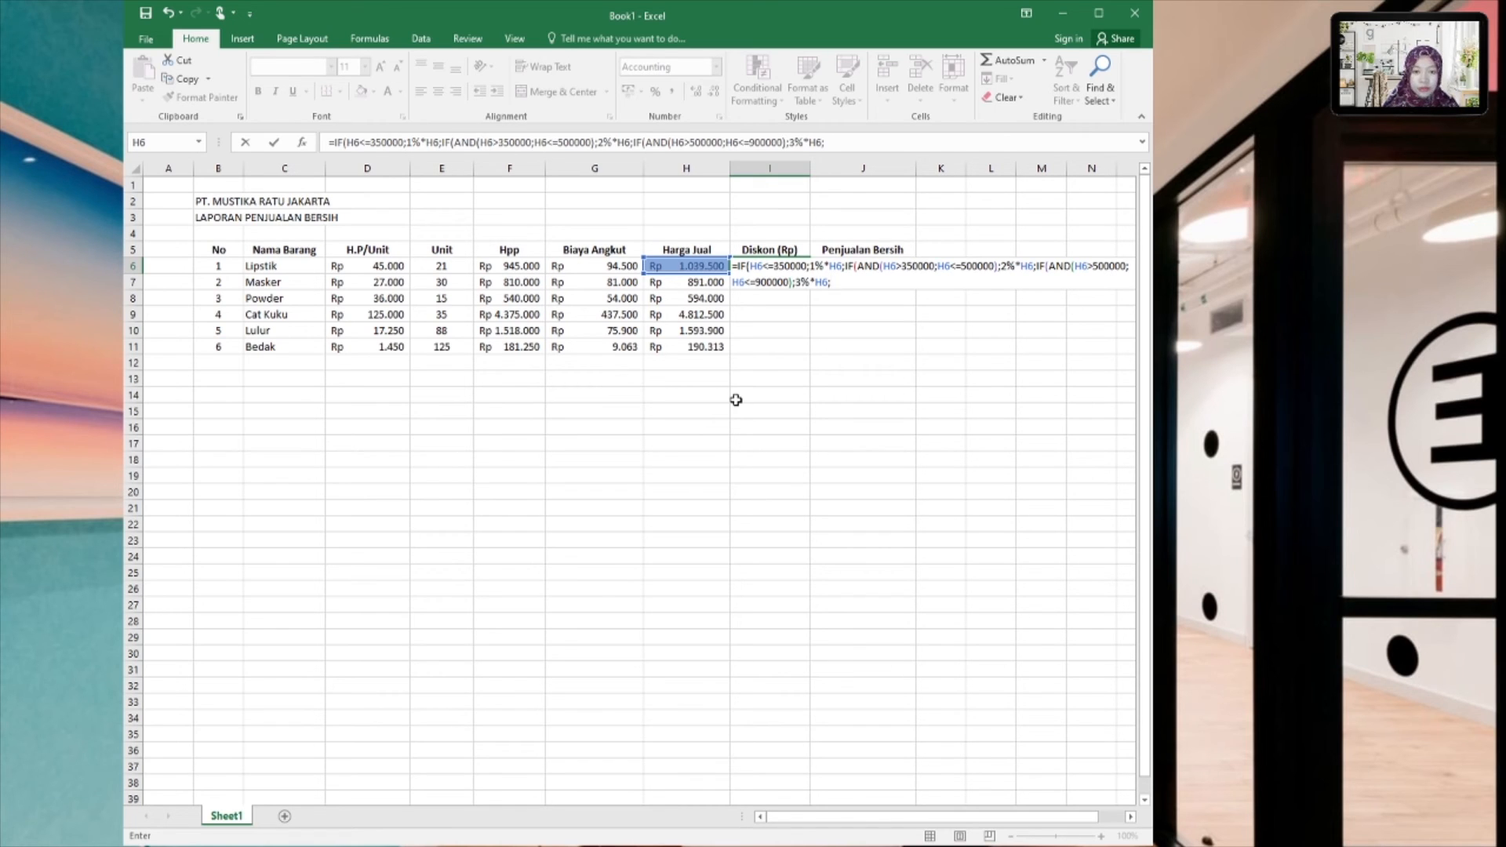
Step: Complete the I6 formula with a last IF giving 4%*H6 when H6>900000, close all the nested IFs and enter it
{"action": "type", "text": "F"}
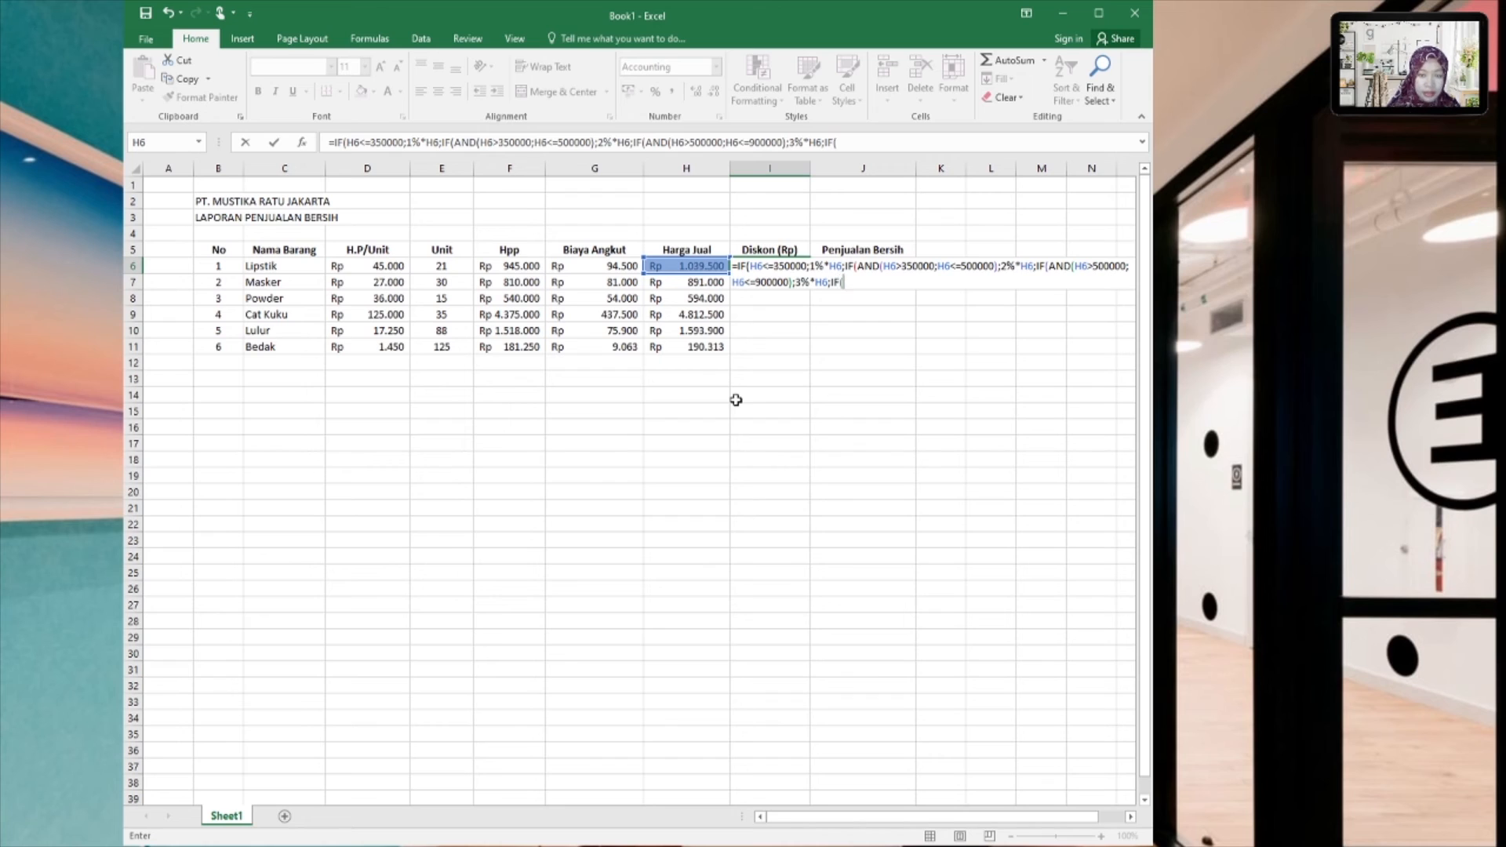
{"action": "type", "text": "(H6>900000"}
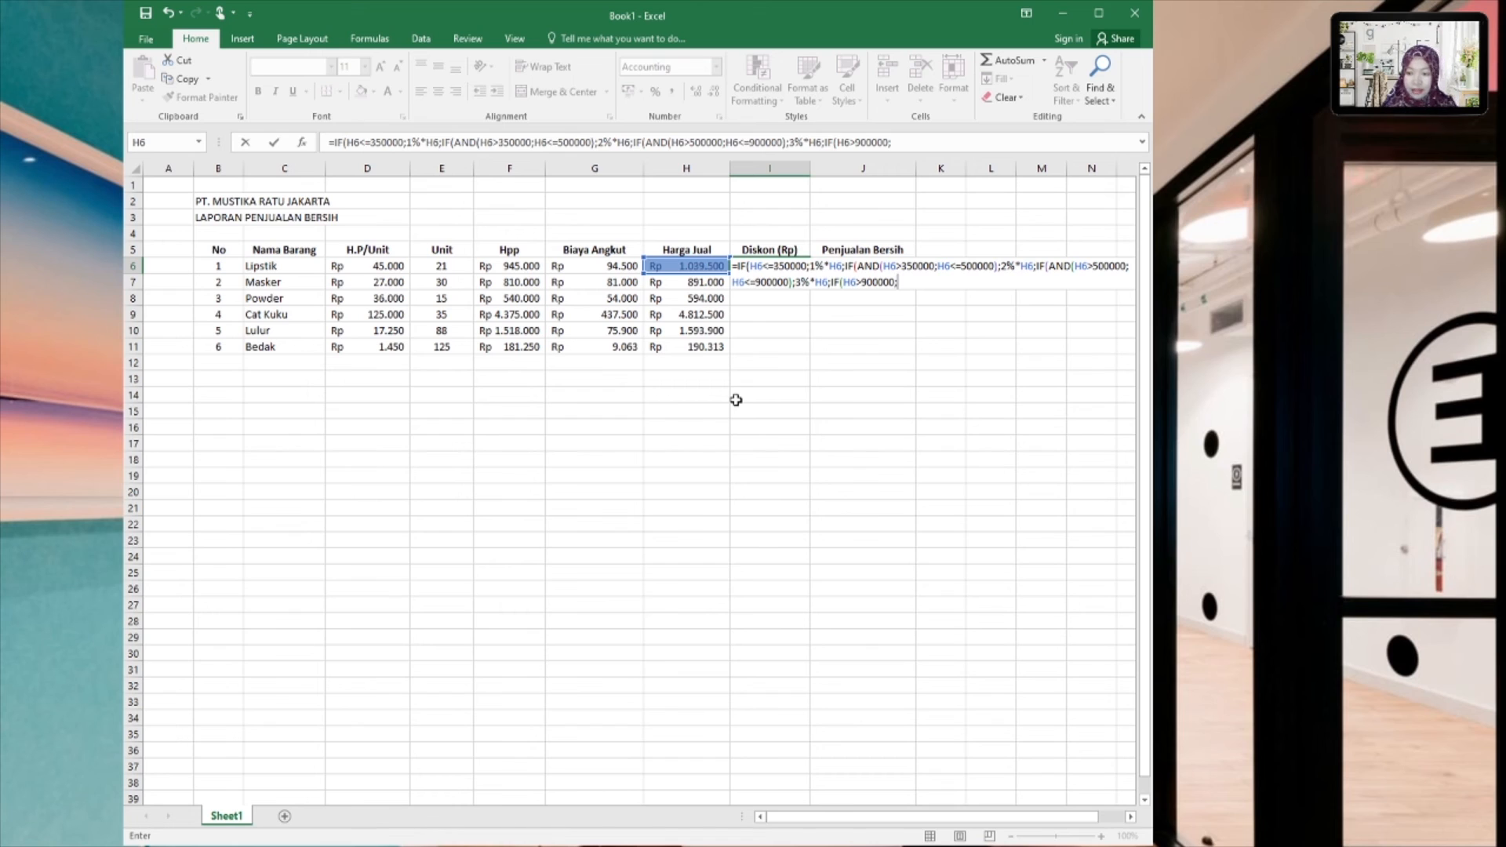
{"action": "type", "text": "4"}
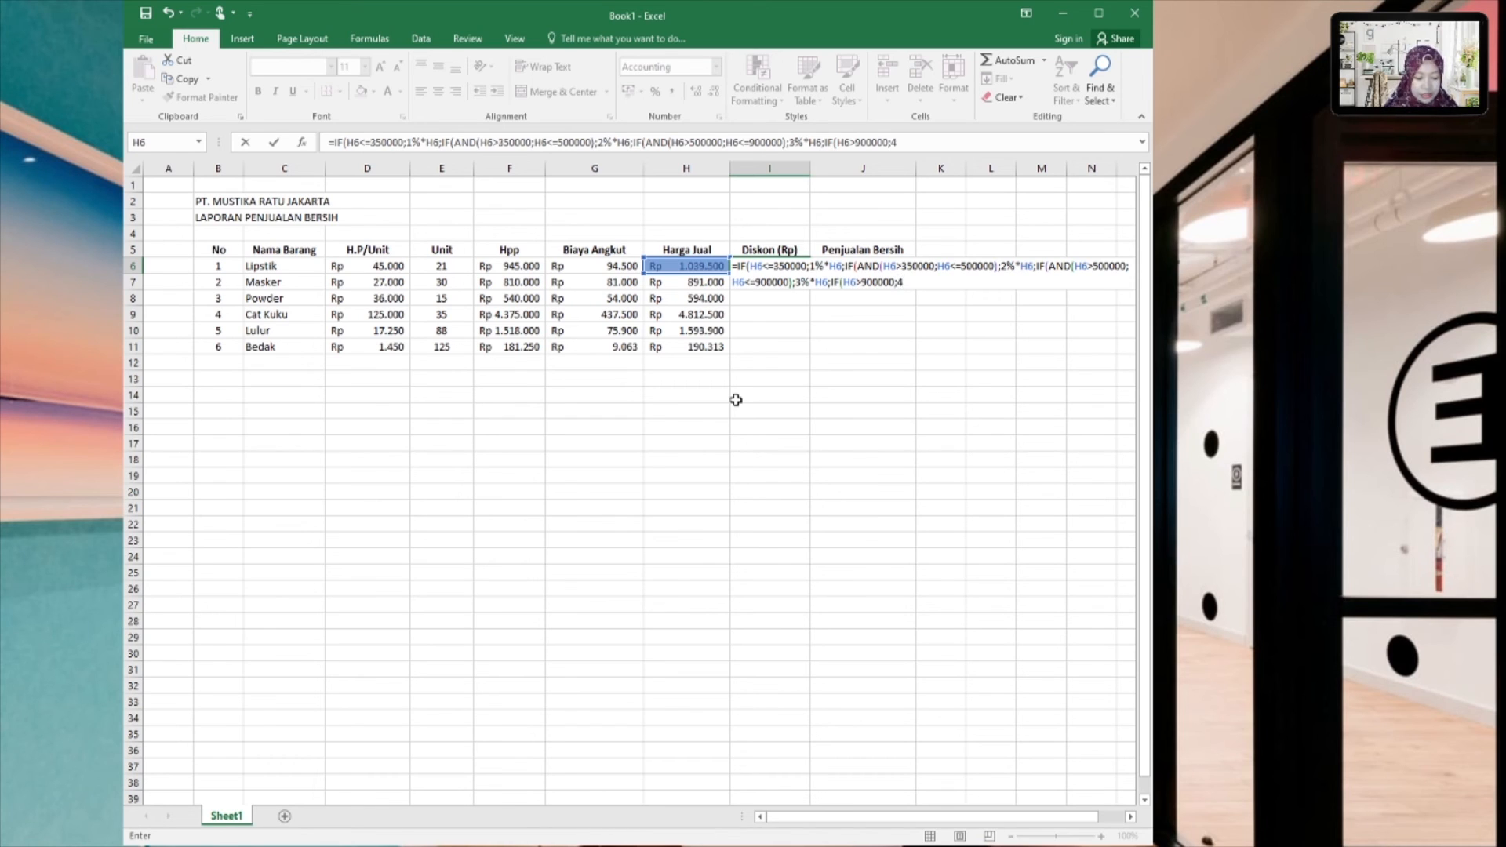
{"action": "type", "text": "%*H6"}
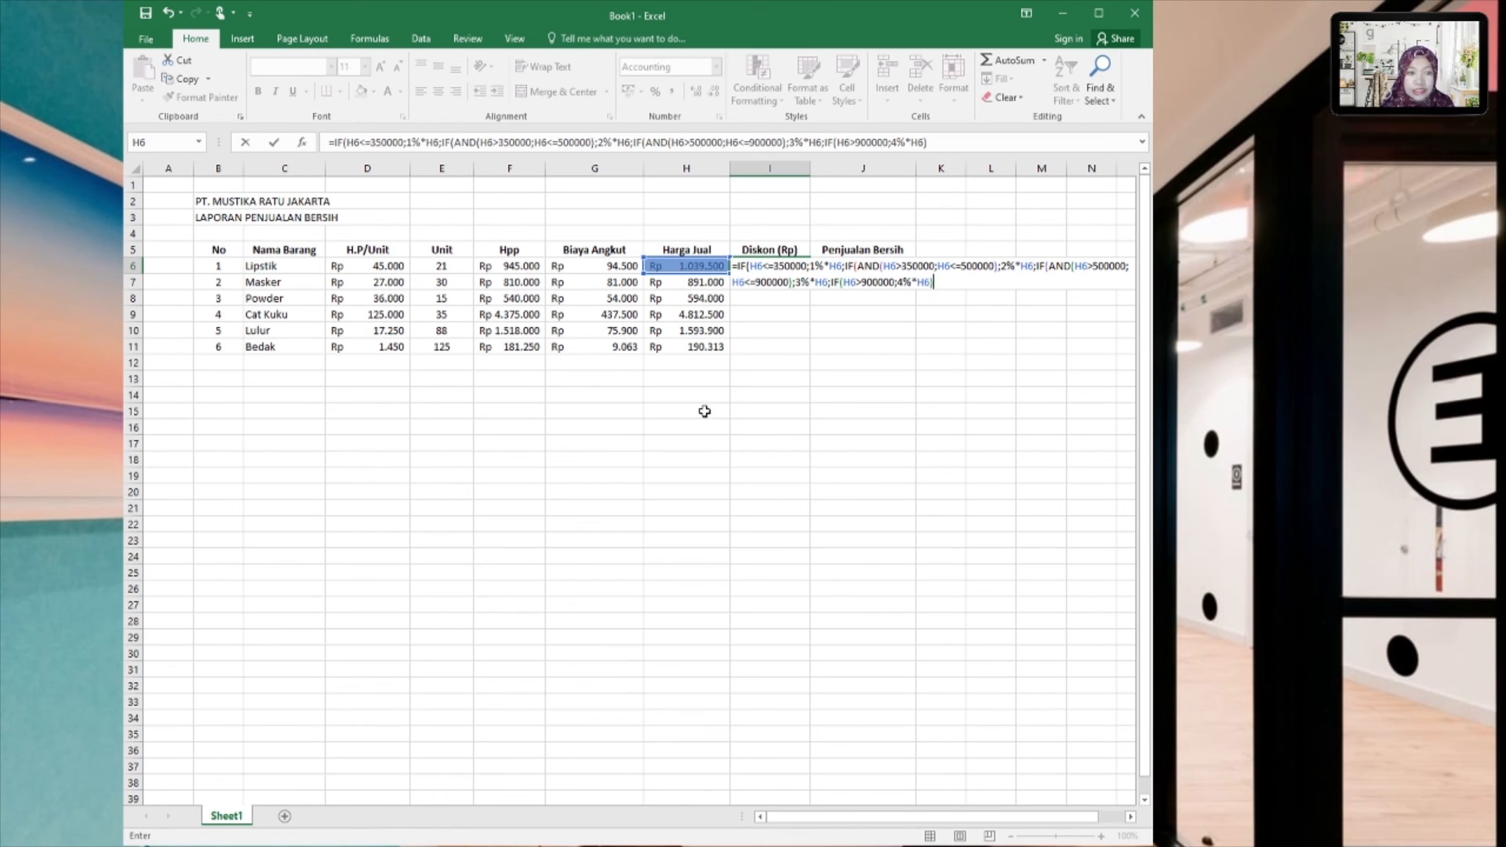
{"action": "left_click", "coordinate": [751, 267]}
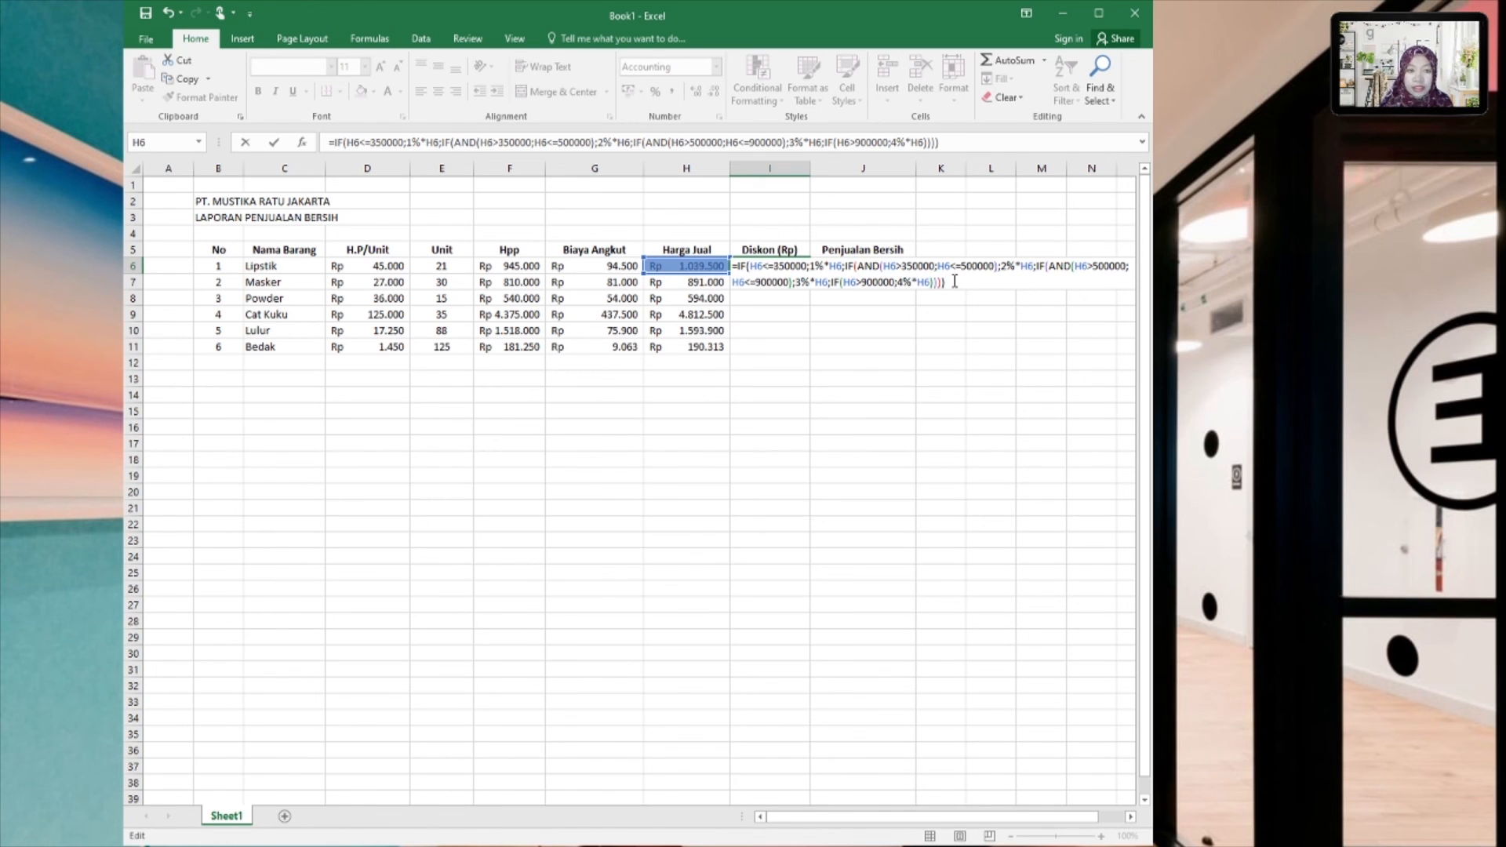
{"action": "key", "text": "Return"}
Step: Copy the Diskon (Rp) formula from I6 down to I11
{"action": "left_click", "coordinate": [800, 267]}
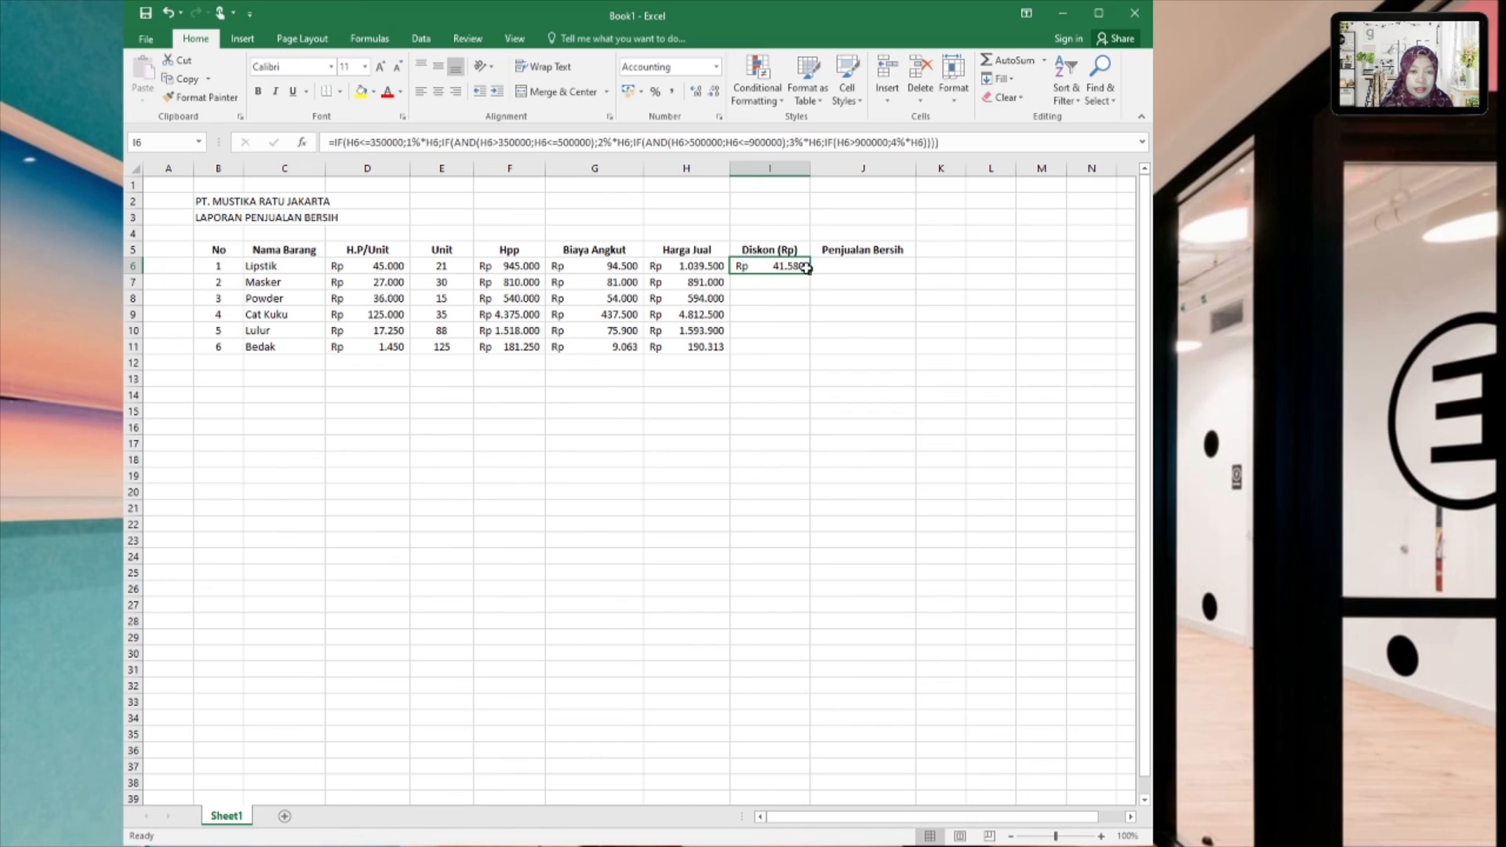
{"action": "left_click_drag", "start_coordinate": [809, 273], "coordinate": [810, 353]}
{"action": "left_click", "coordinate": [800, 394]}
{"action": "left_click", "coordinate": [800, 376]}
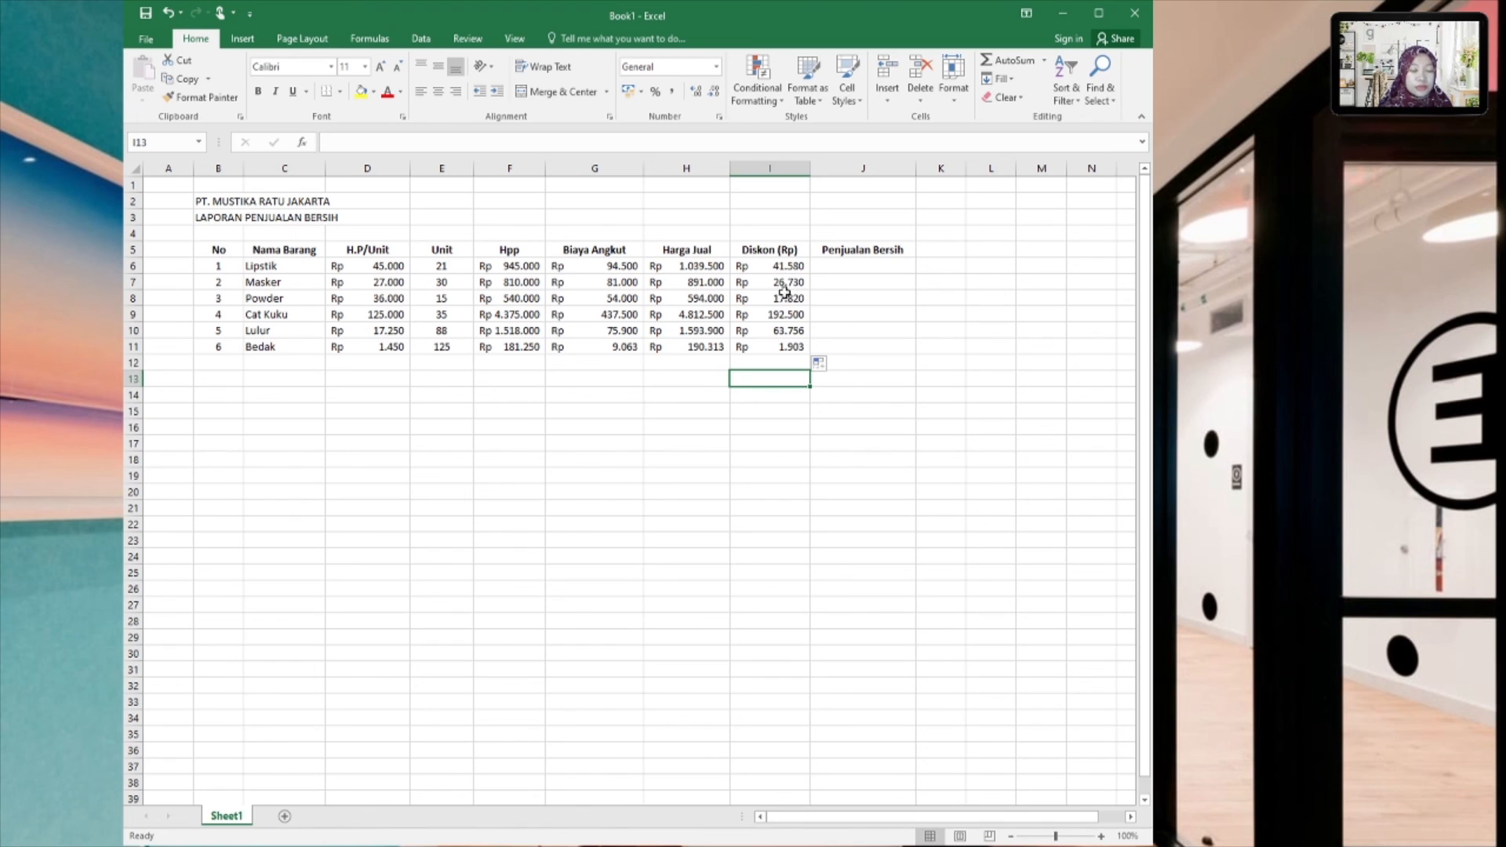
{"action": "left_click", "coordinate": [786, 268]}
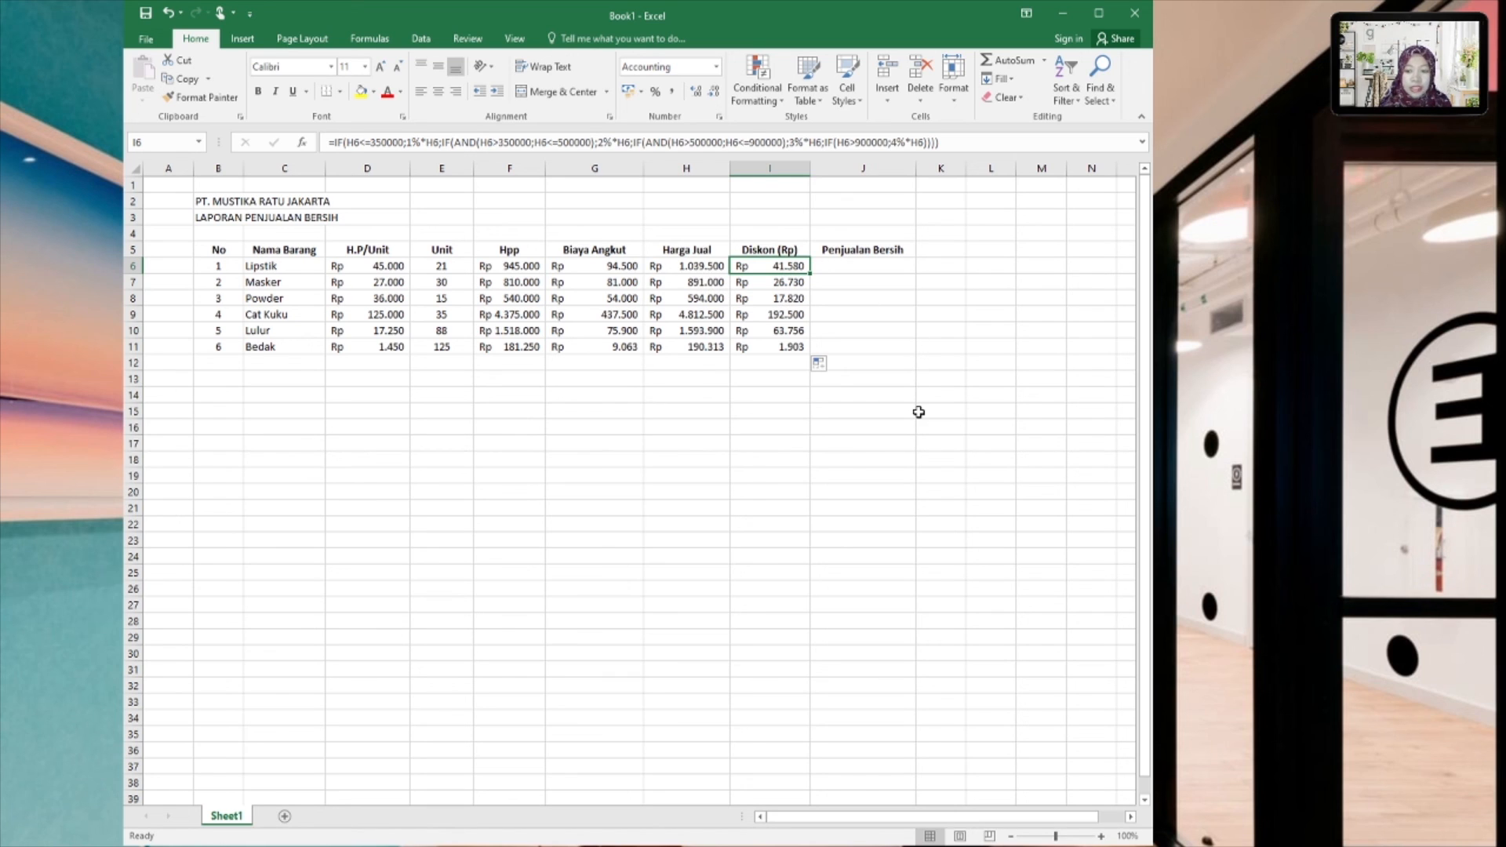
Step: Enter the Penjualan Bersih formula =H6-I6 in J6, subtracting the discount from the selling price
{"action": "left_click", "coordinate": [704, 269]}
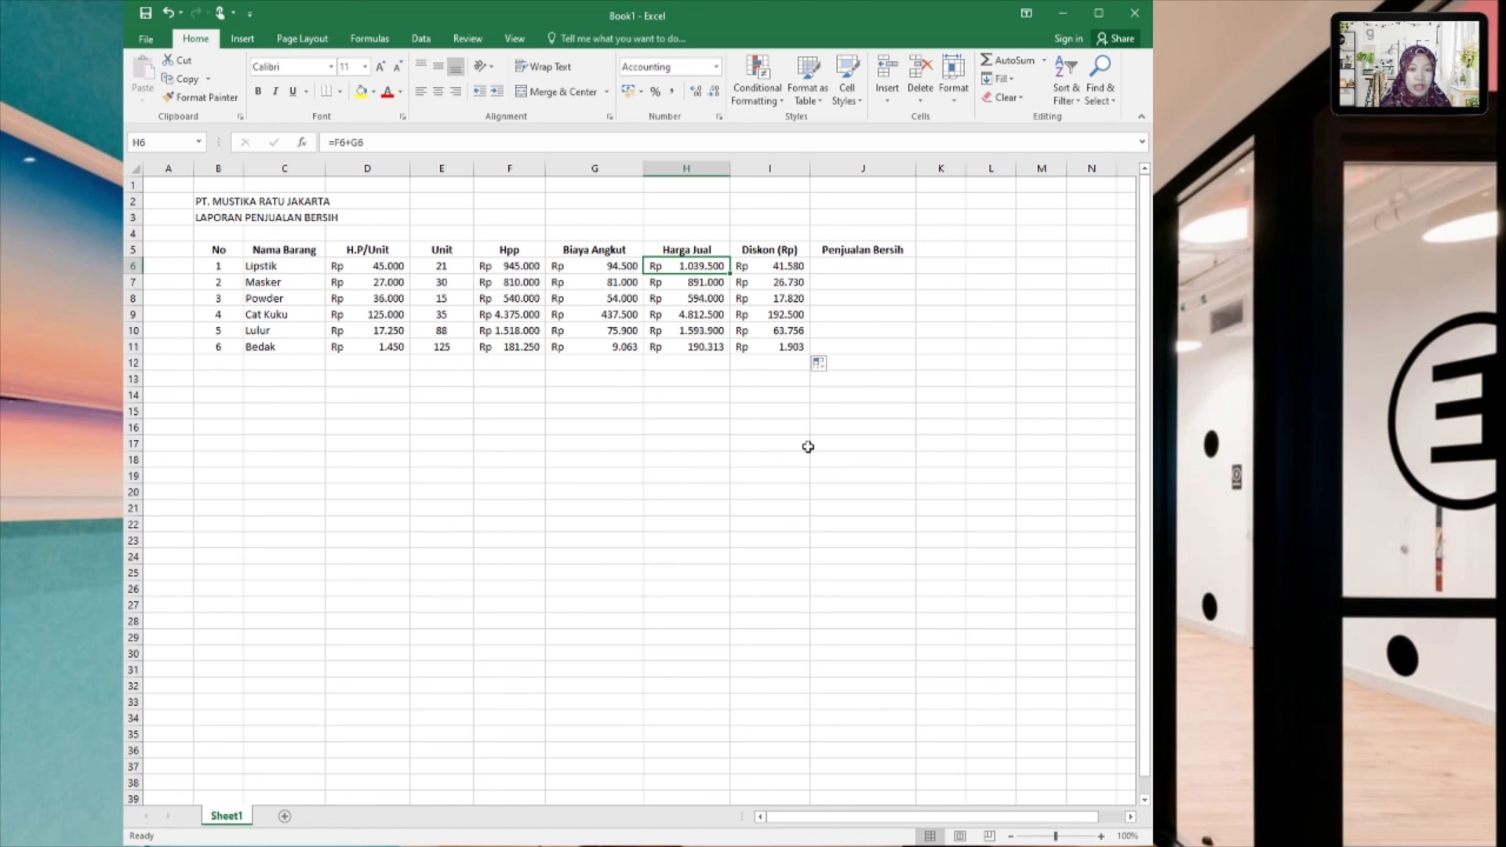
{"action": "left_click", "coordinate": [785, 266]}
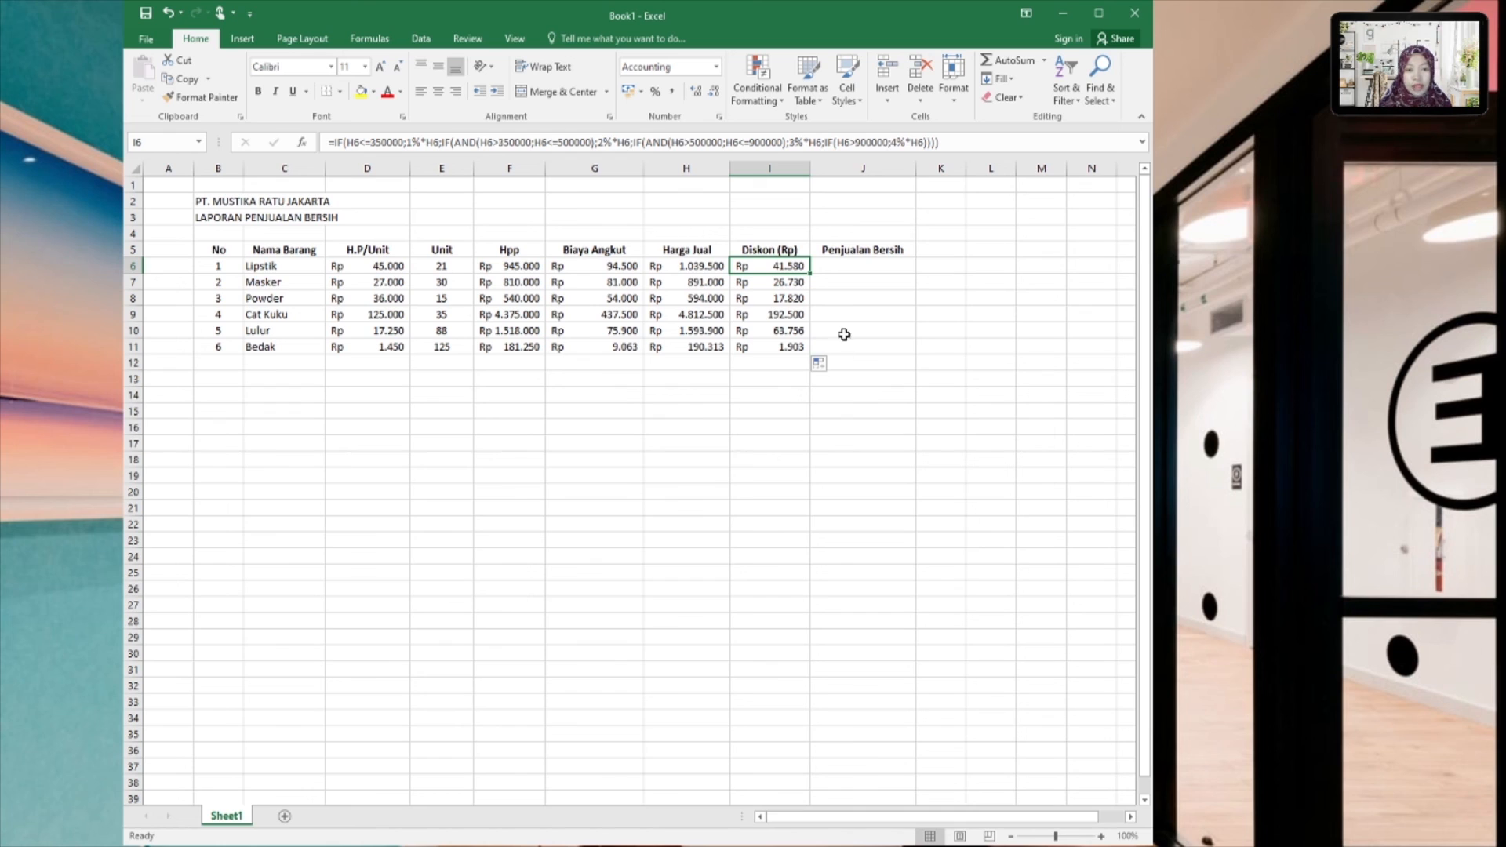
{"action": "left_click", "coordinate": [854, 264]}
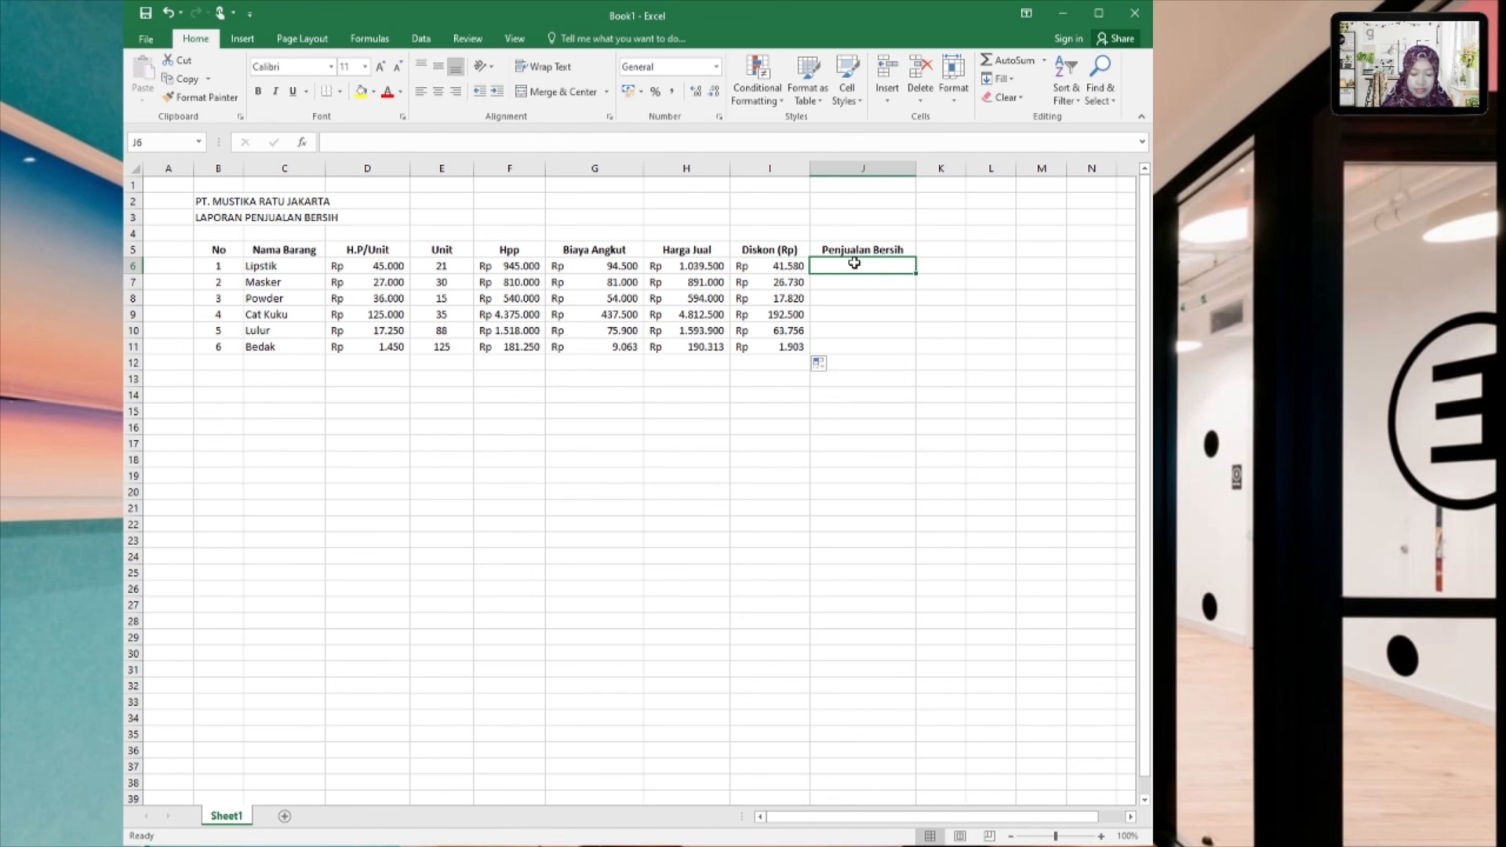
{"action": "type", "text": "="}
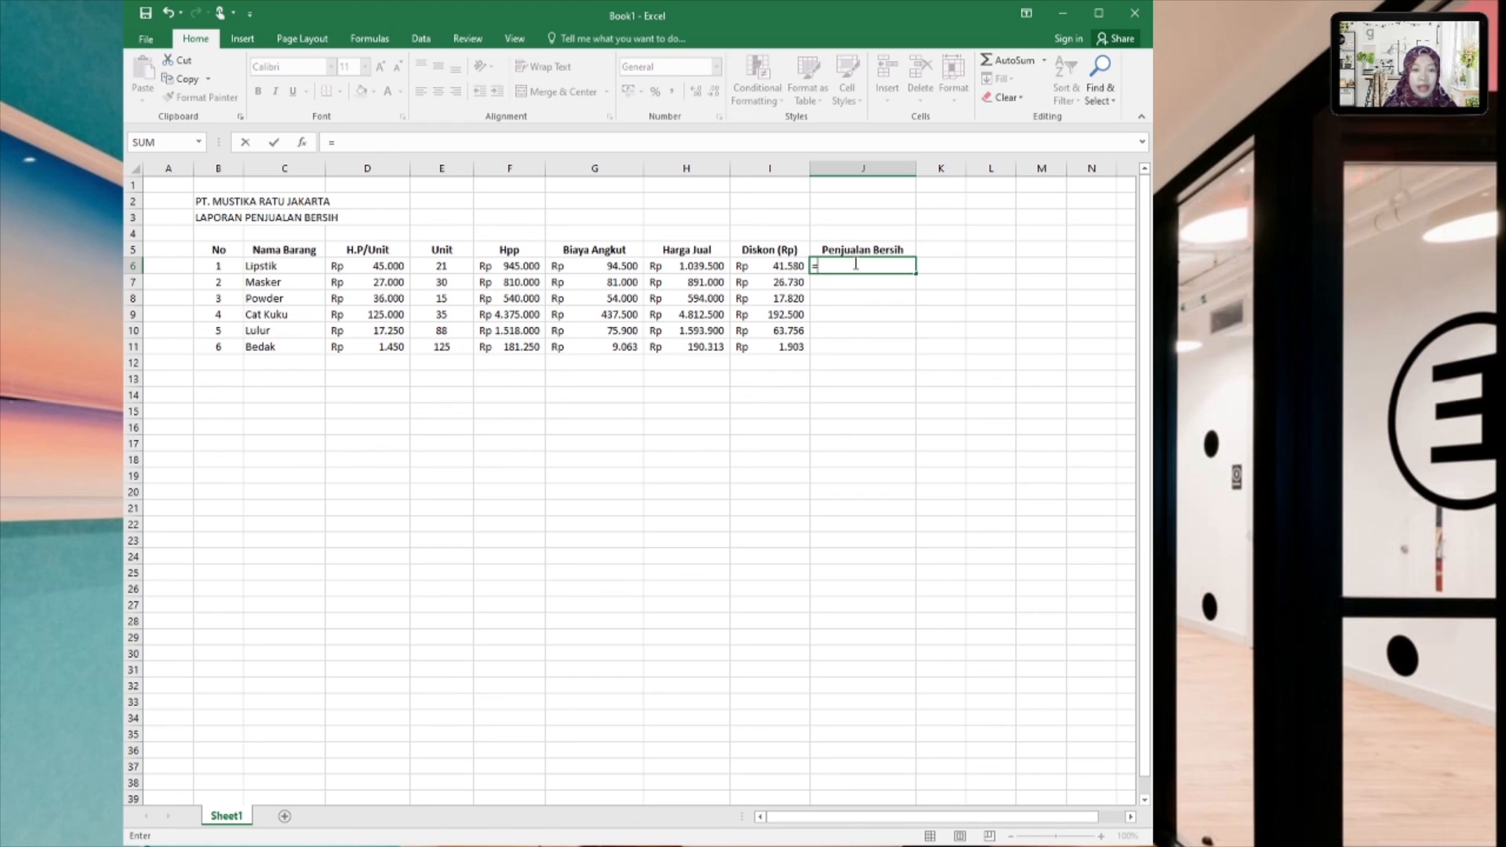
{"action": "left_click", "coordinate": [716, 265]}
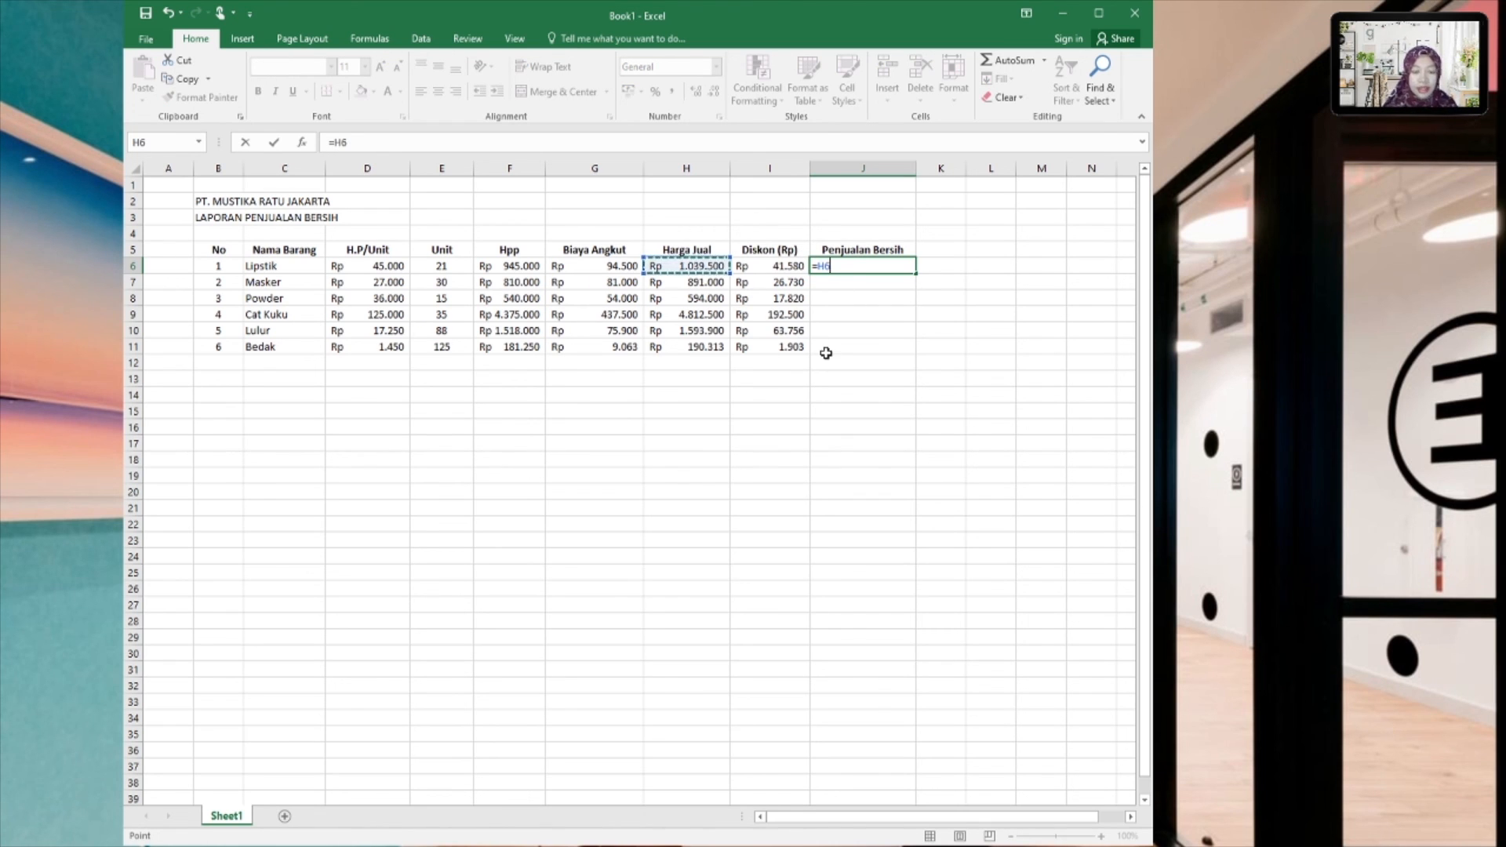
{"action": "type", "text": "-"}
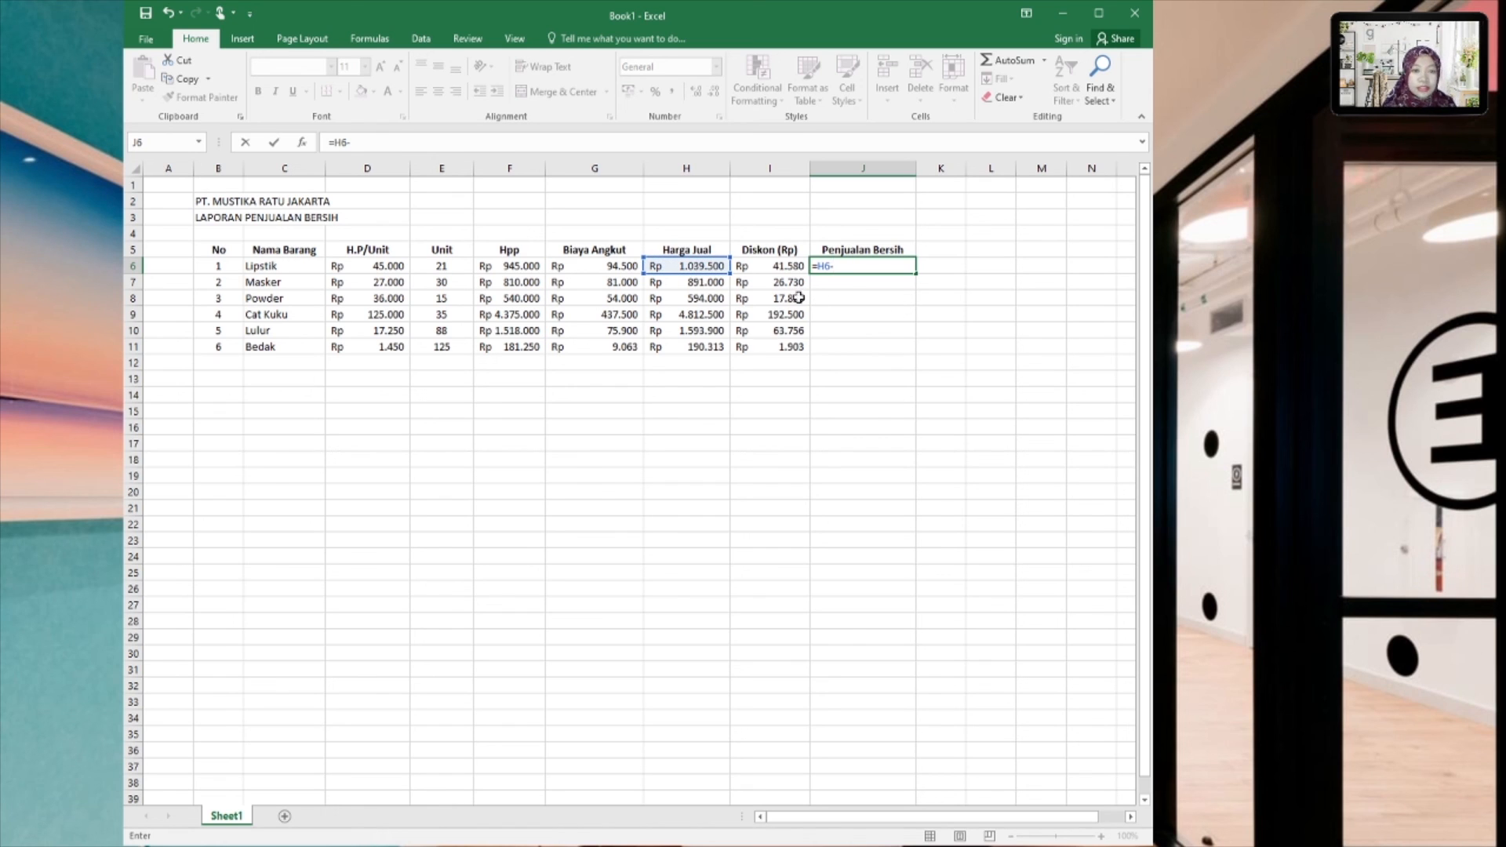
{"action": "left_click", "coordinate": [745, 266]}
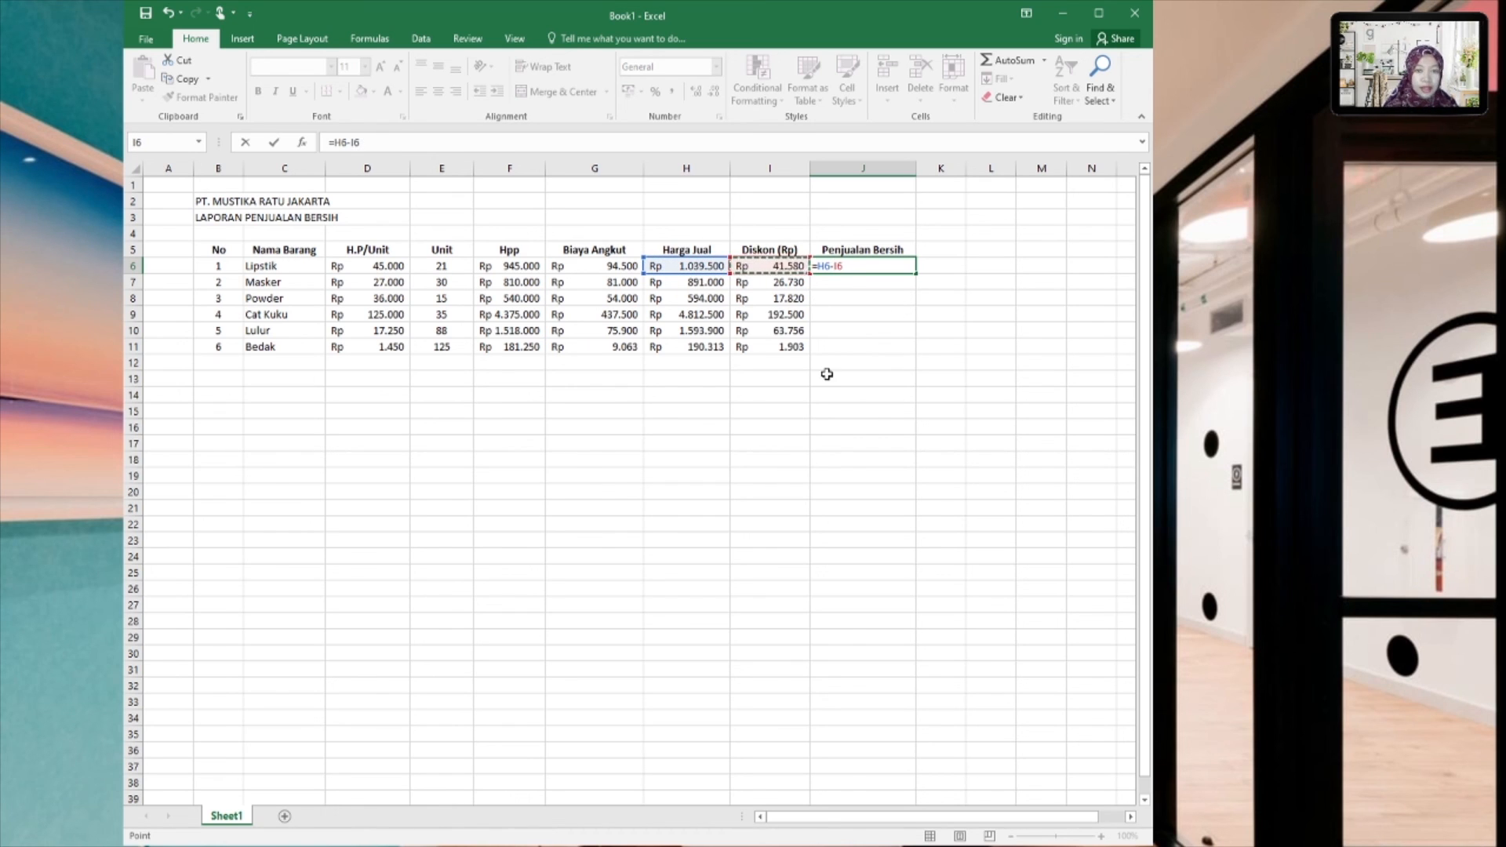
{"action": "key", "text": "ctrl+Return"}
Step: Copy the Penjualan Bersih formula from J6 down to J11
{"action": "left_click_drag", "start_coordinate": [914, 273], "coordinate": [917, 354]}
{"action": "left_click", "coordinate": [603, 435]}
{"action": "left_click", "coordinate": [822, 535]}
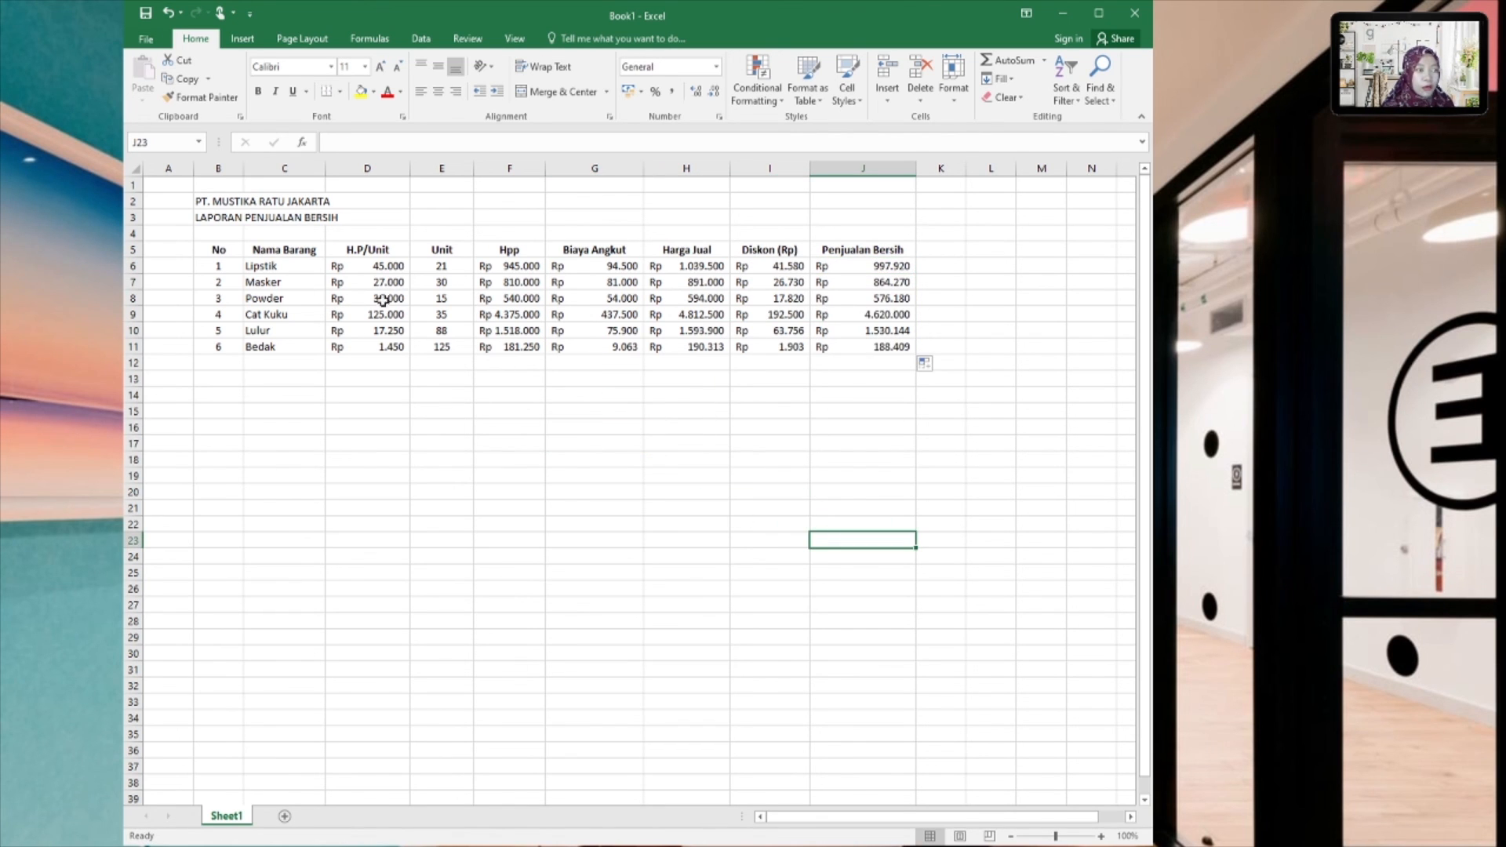
{"action": "left_click", "coordinate": [386, 436]}
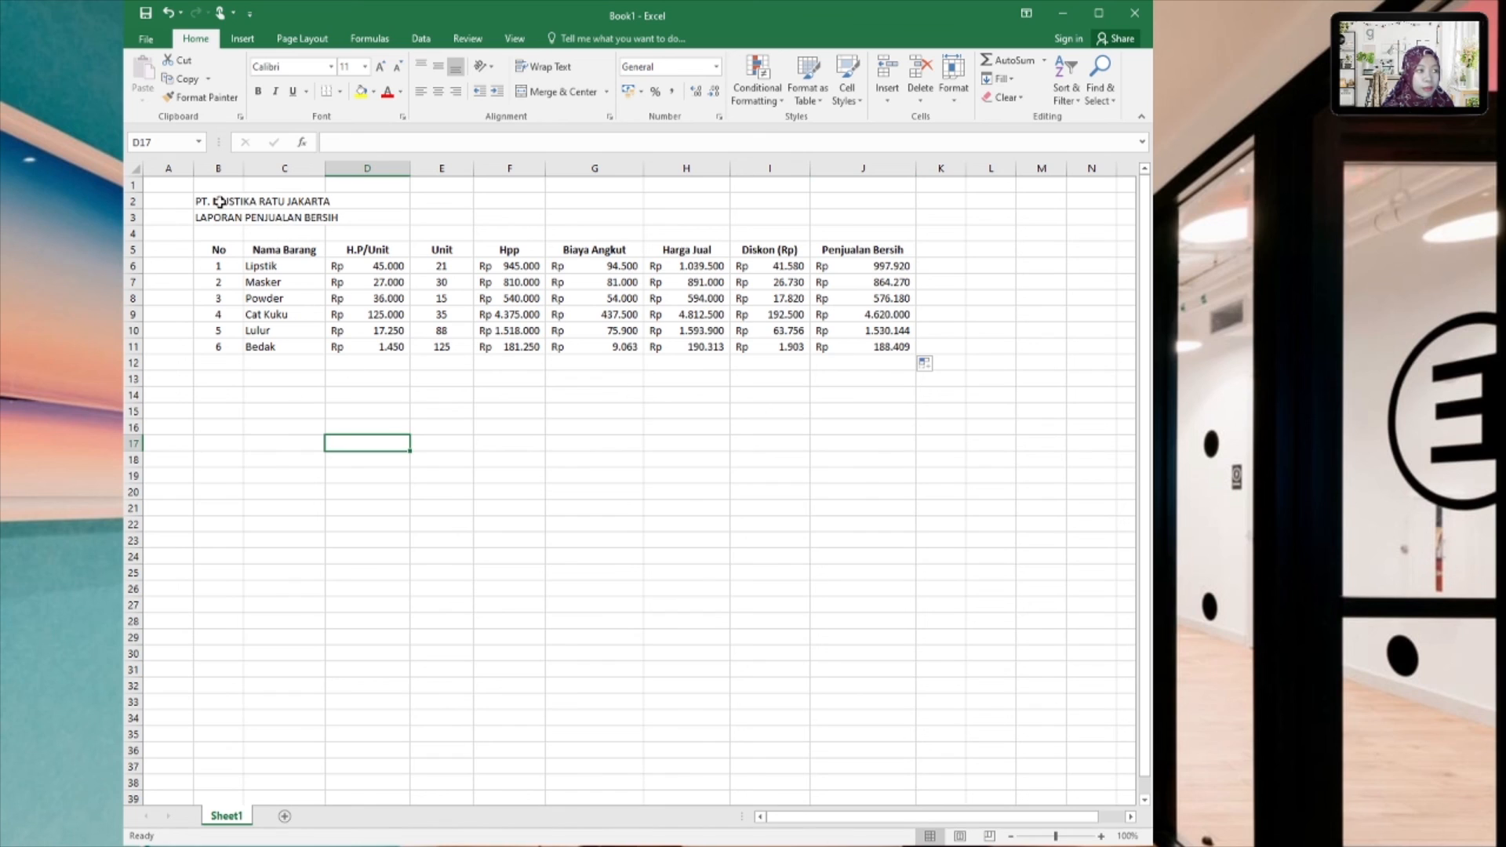
Step: Make the two report title lines in B2 and B3 bold
{"action": "left_click_drag", "start_coordinate": [210, 202], "coordinate": [217, 215]}
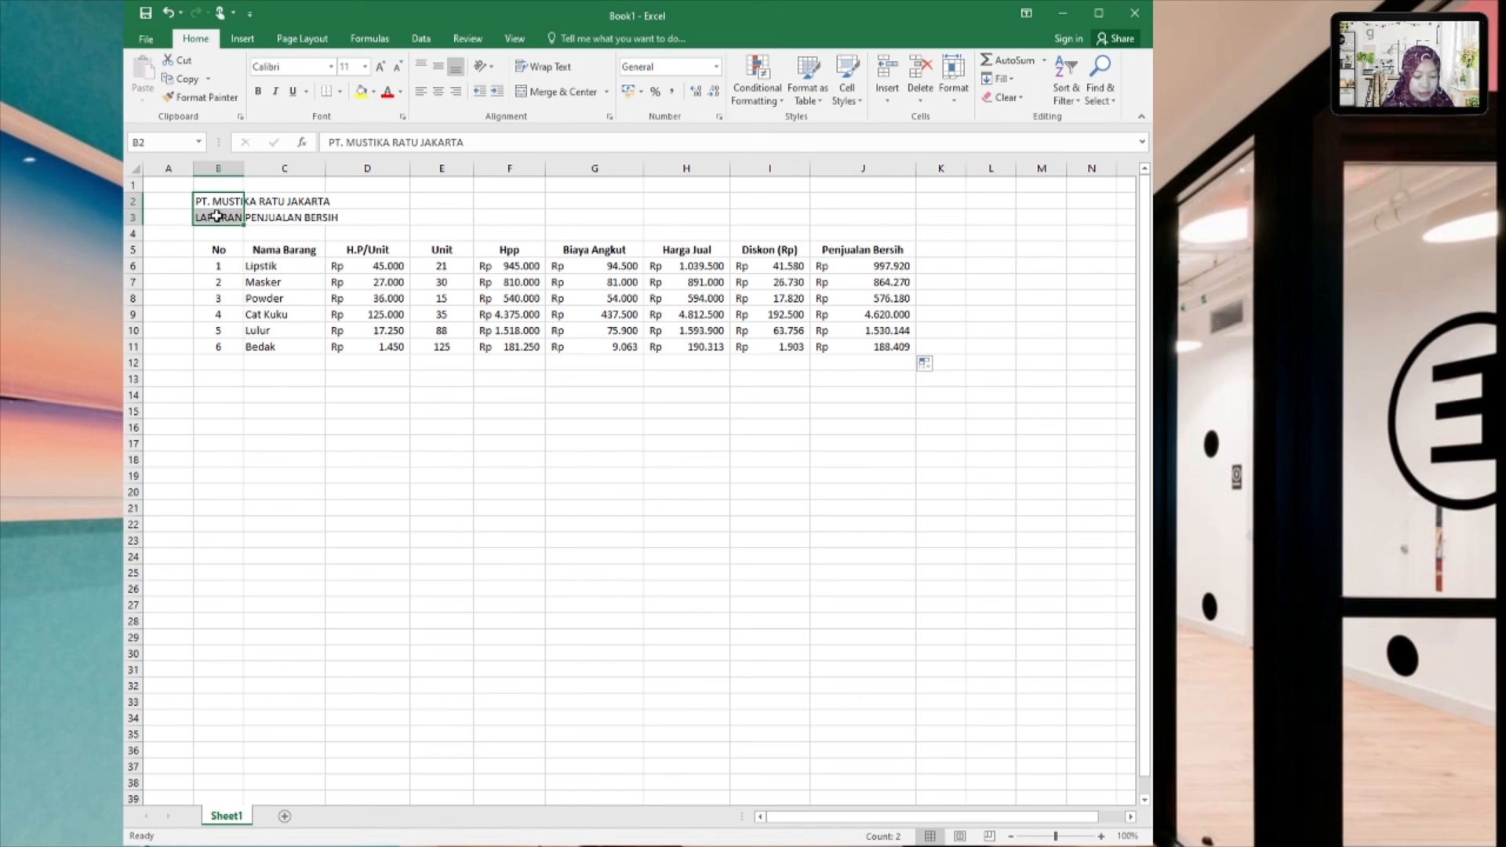
{"action": "key", "text": "ctrl+b"}
{"action": "left_click", "coordinate": [367, 460]}
Step: Merge and center the company name across B2:J2 and the report title across B3:J3
{"action": "left_click_drag", "start_coordinate": [213, 202], "coordinate": [877, 200]}
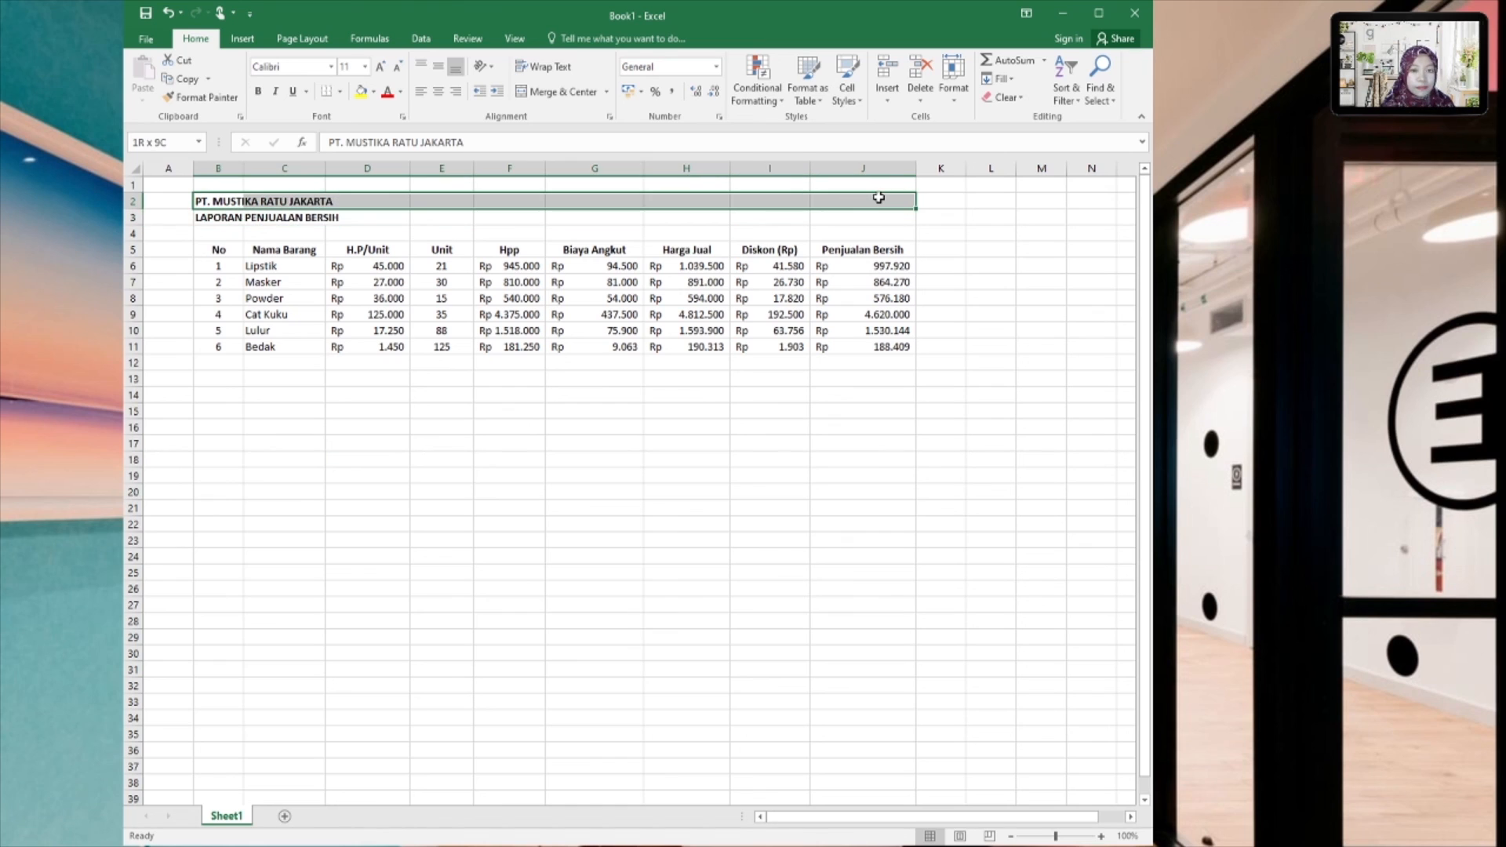
{"action": "left_click", "coordinate": [553, 92]}
{"action": "left_click_drag", "start_coordinate": [214, 219], "coordinate": [914, 219]}
{"action": "left_click", "coordinate": [553, 91]}
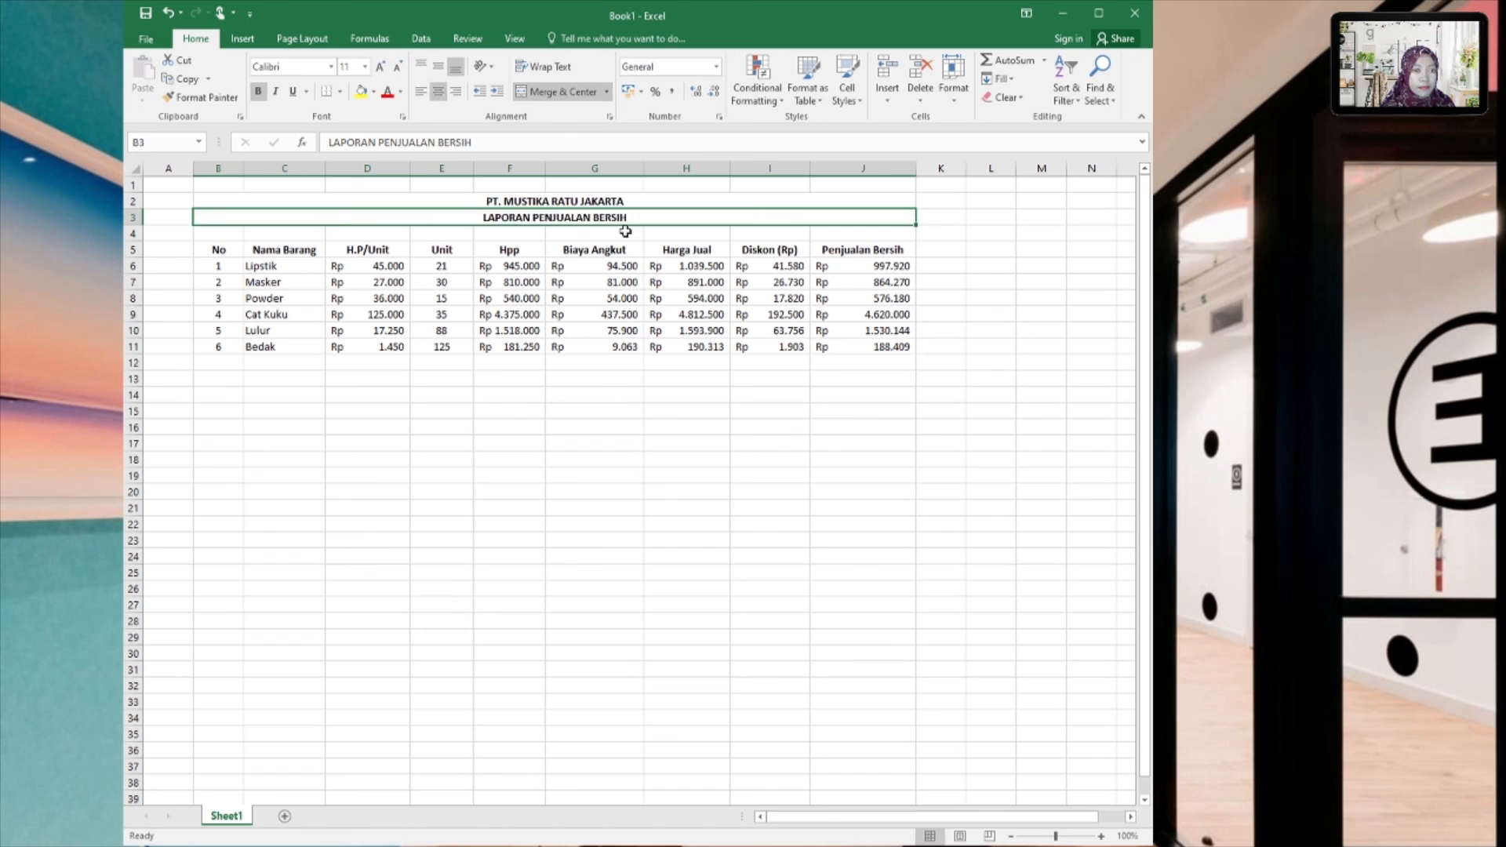
{"action": "left_click", "coordinate": [632, 437]}
Step: Convert the range B5:J11 into a table, using row 5 as its header row
{"action": "left_click_drag", "start_coordinate": [226, 252], "coordinate": [844, 343]}
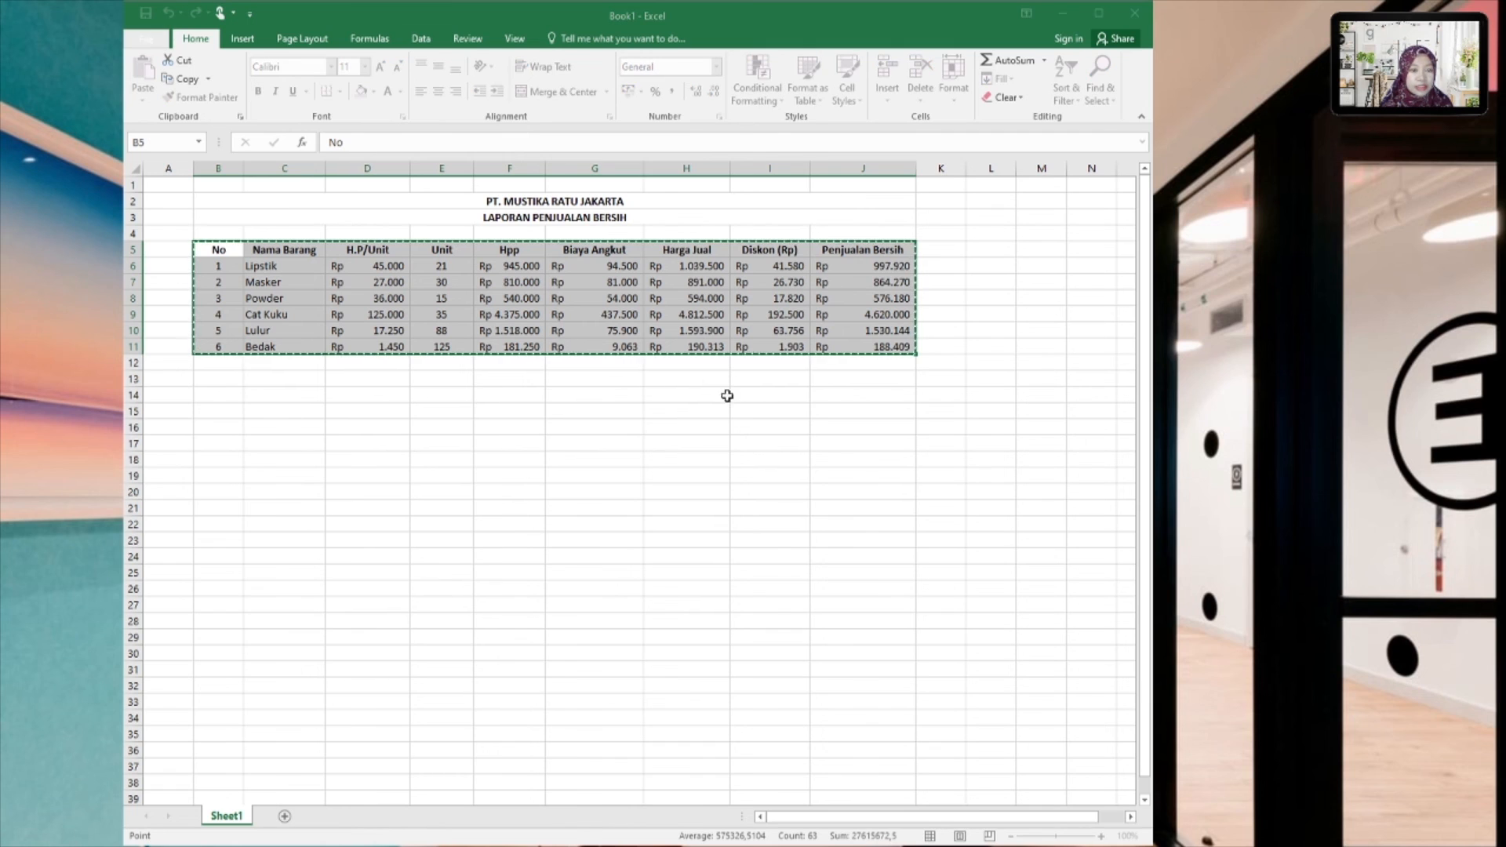
{"action": "key", "text": "ctrl+t"}
{"action": "key", "text": "Return"}
{"action": "left_click", "coordinate": [717, 455]}
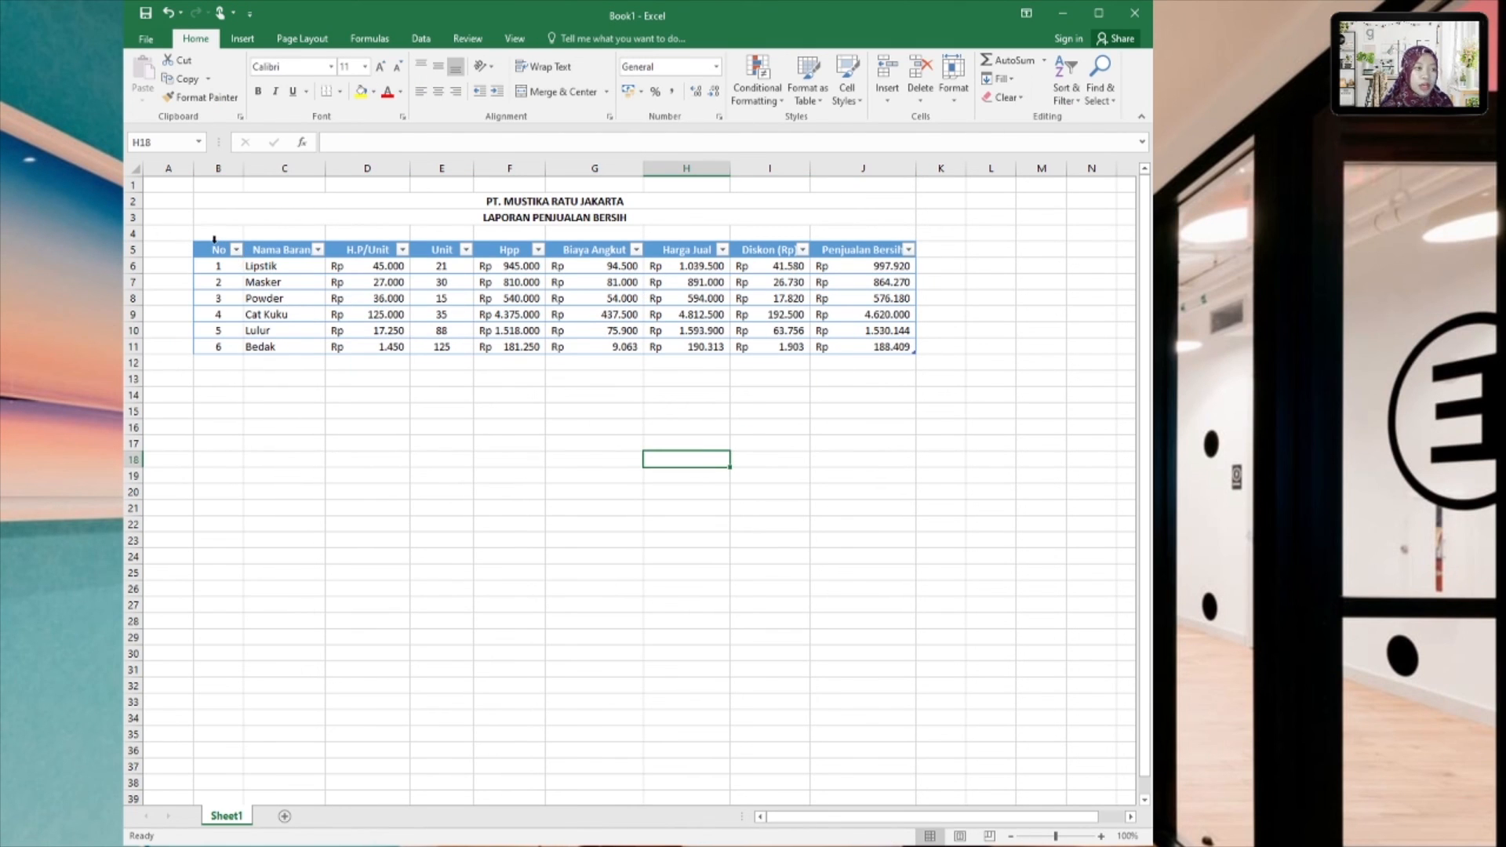
{"action": "left_click_drag", "start_coordinate": [218, 249], "coordinate": [891, 346]}
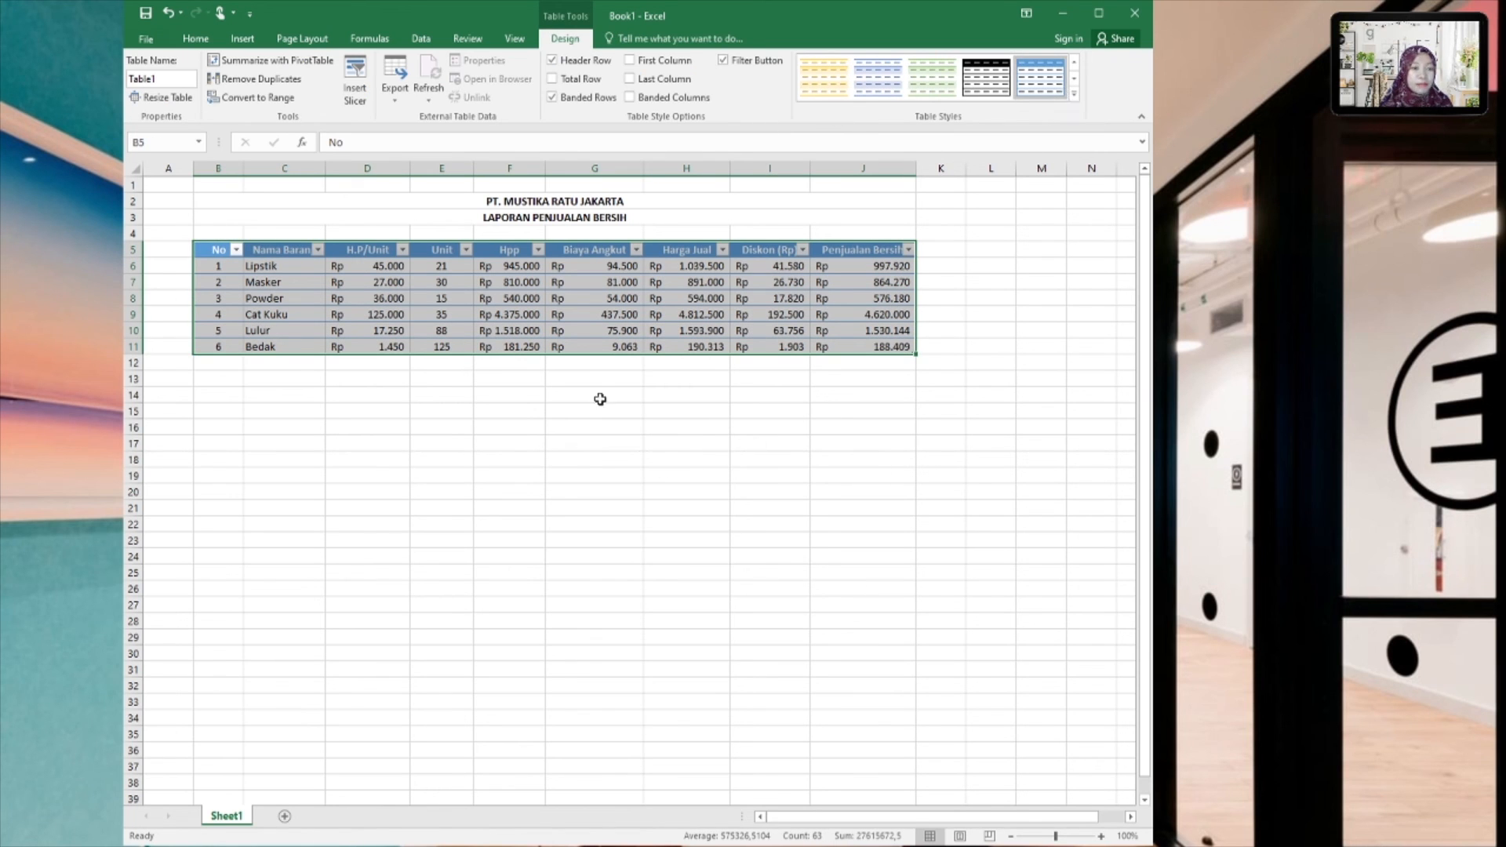
{"action": "left_click", "coordinate": [984, 467]}
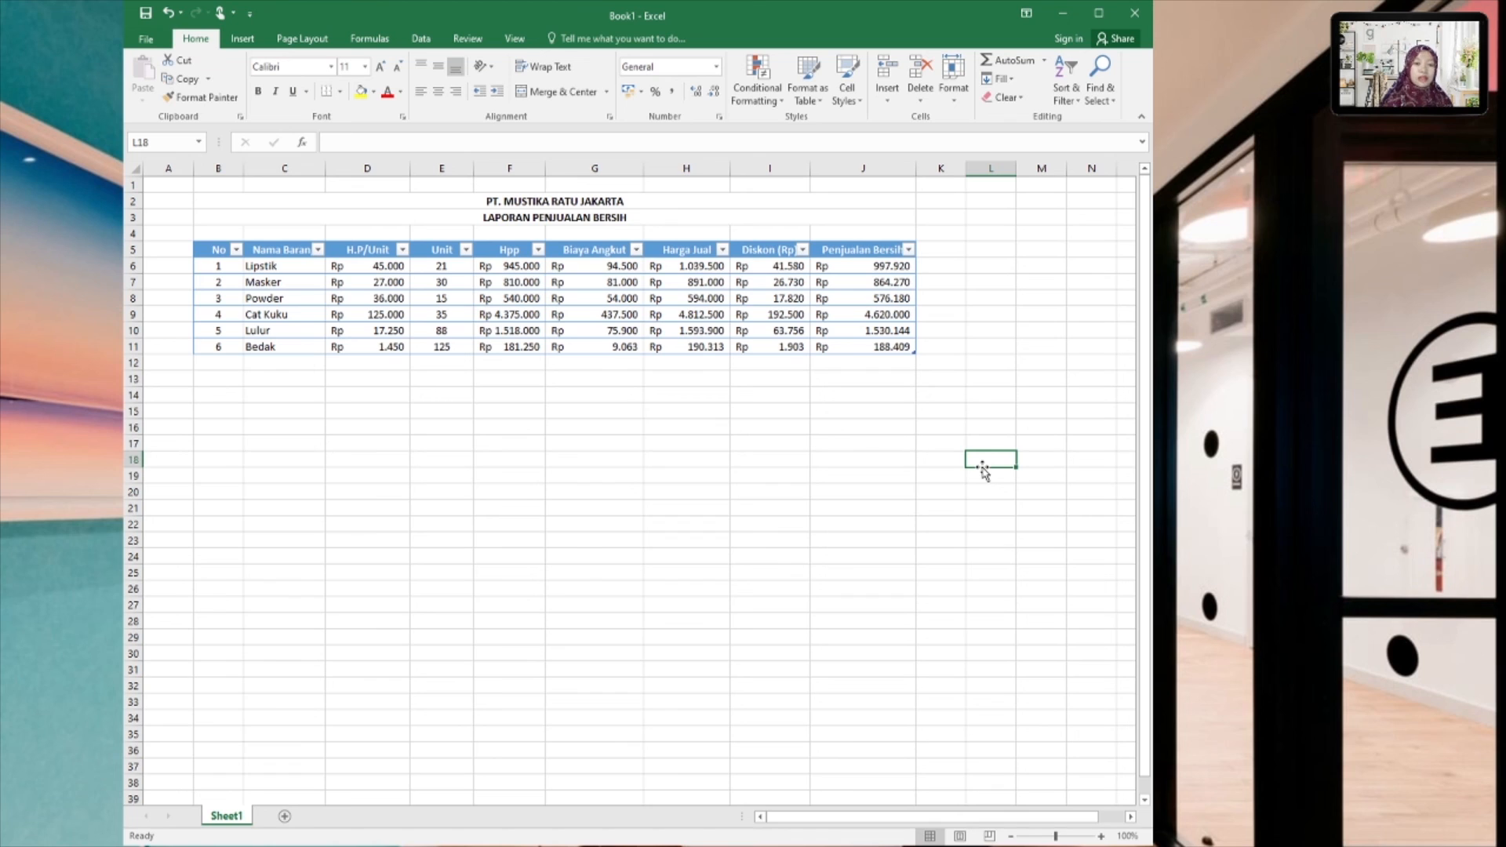